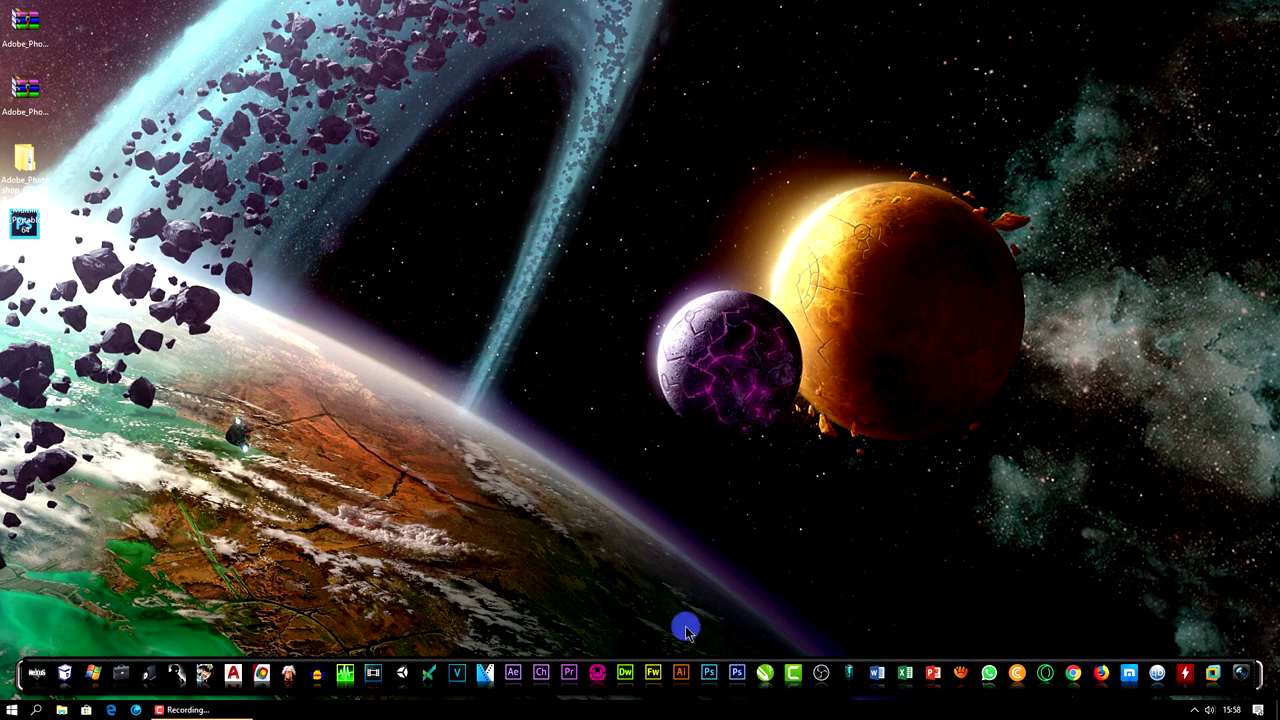
# Launch Photoshop from the dock, browse its menus and open the File menu
pyautogui.click(710, 673)
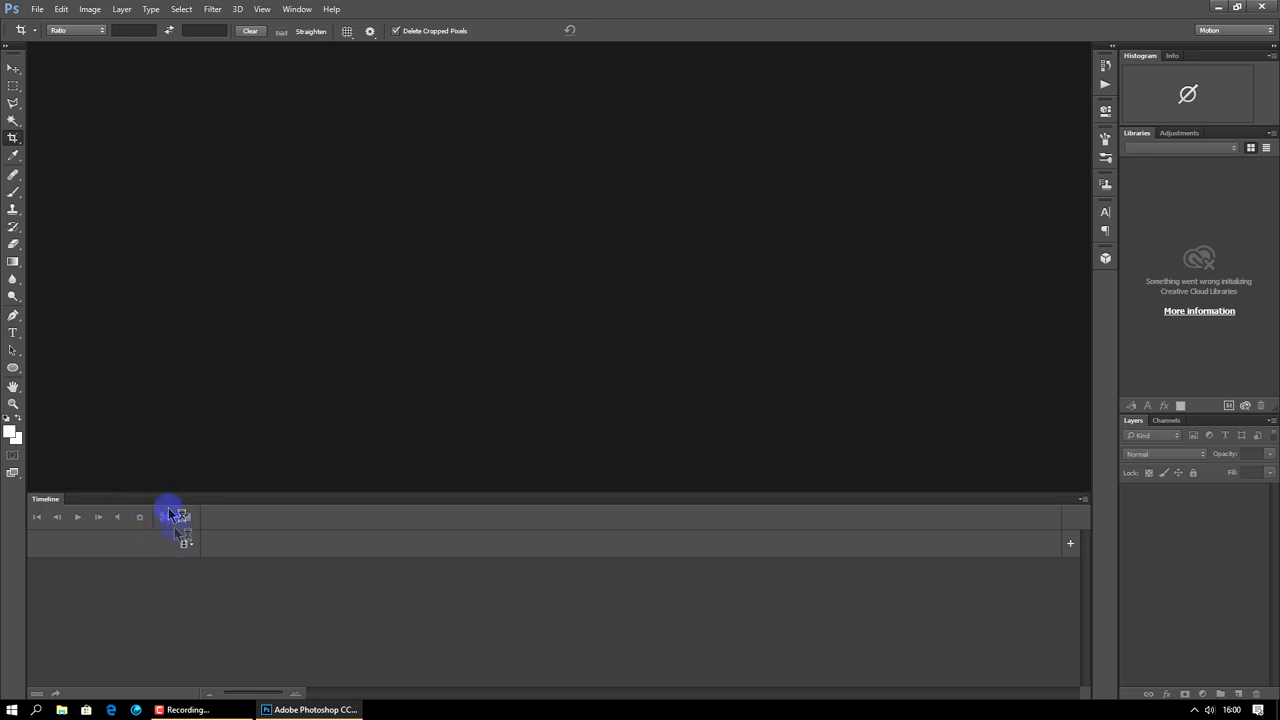
pyautogui.moveTo(184, 543); pyautogui.dragTo(255, 542)
pyautogui.moveTo(255, 542); pyautogui.dragTo(209, 515)
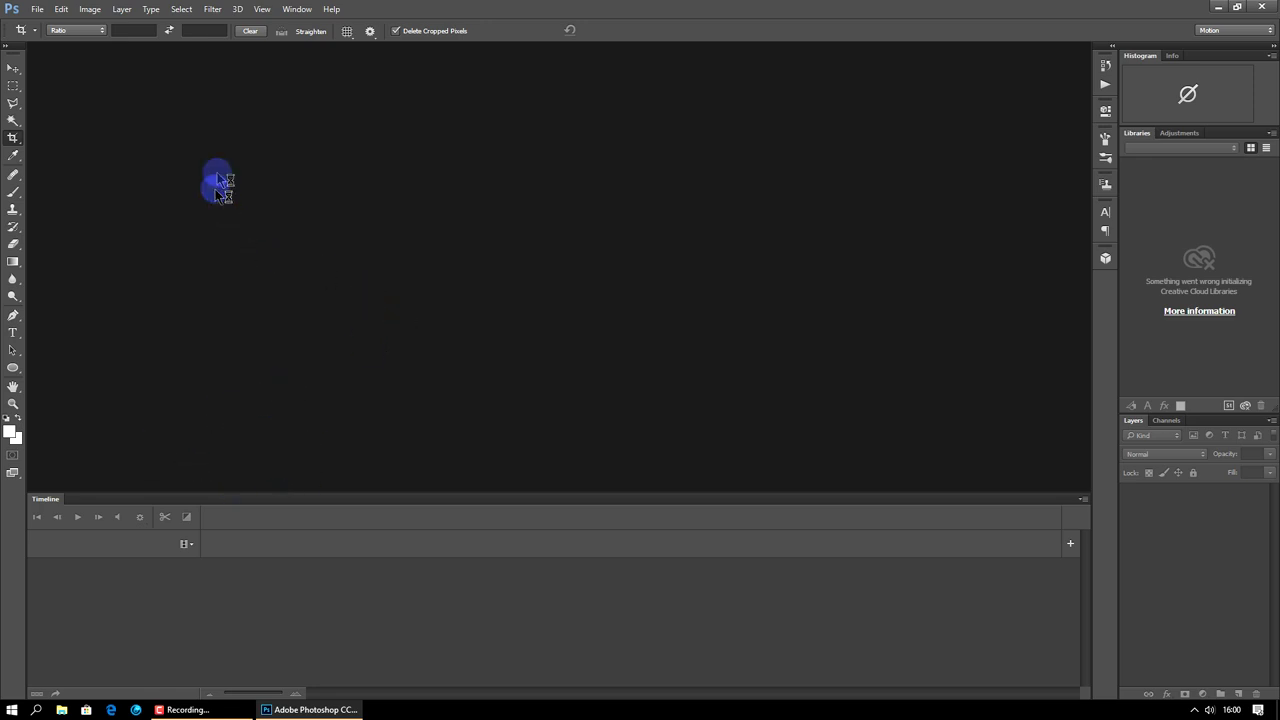
pyautogui.click(240, 15)
pyautogui.click(585, 158)
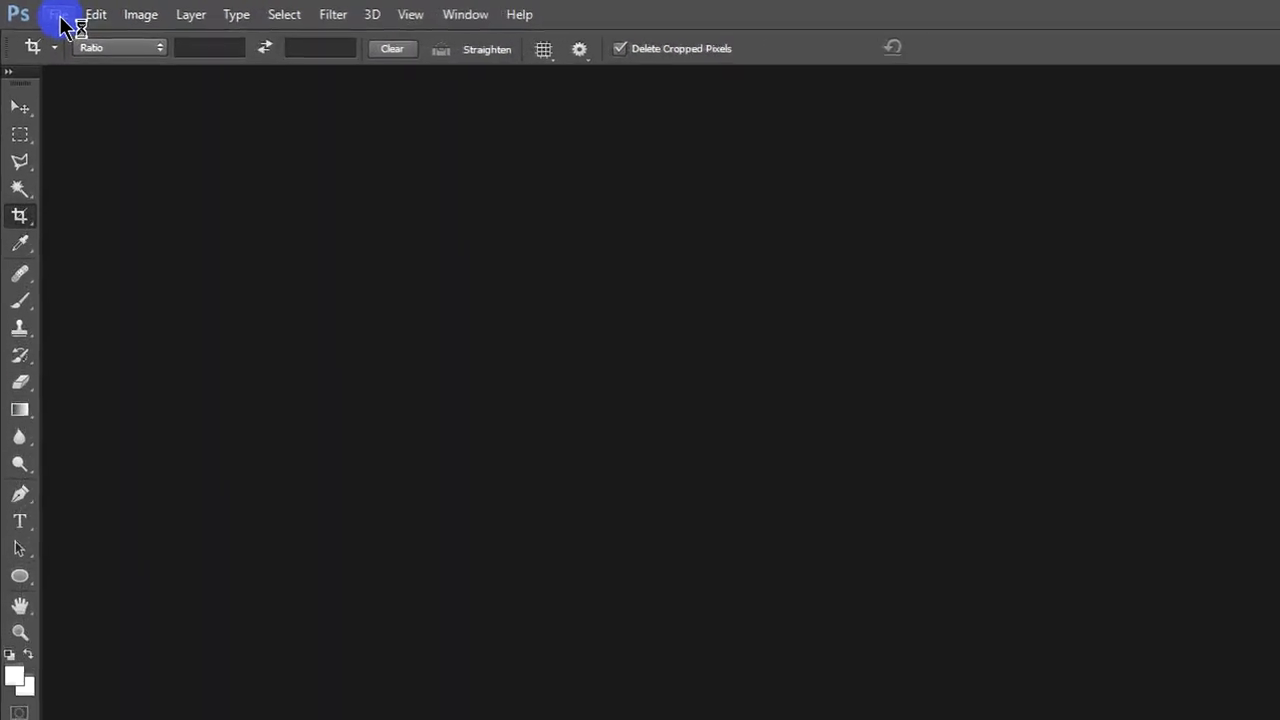
pyautogui.click(37, 10)
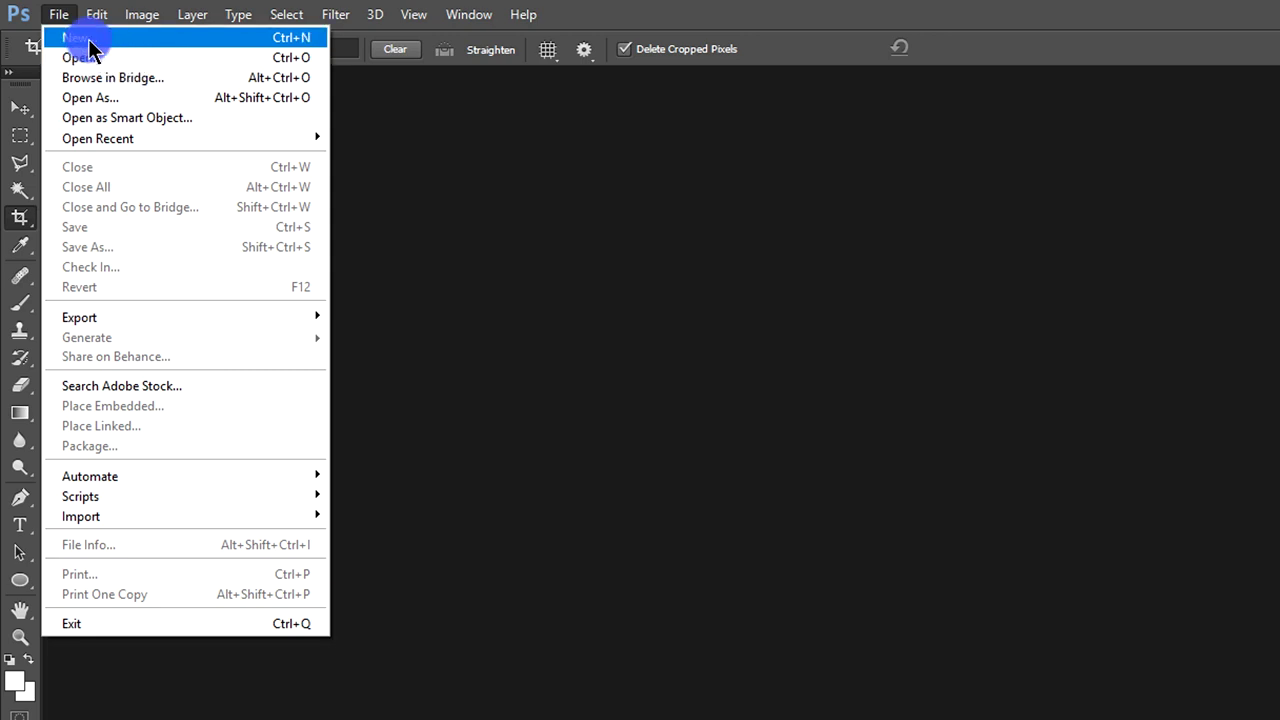
# Create document Aula01 at width 800 px, height 600 px and 72 ppi resolution
pyautogui.click(88, 40)
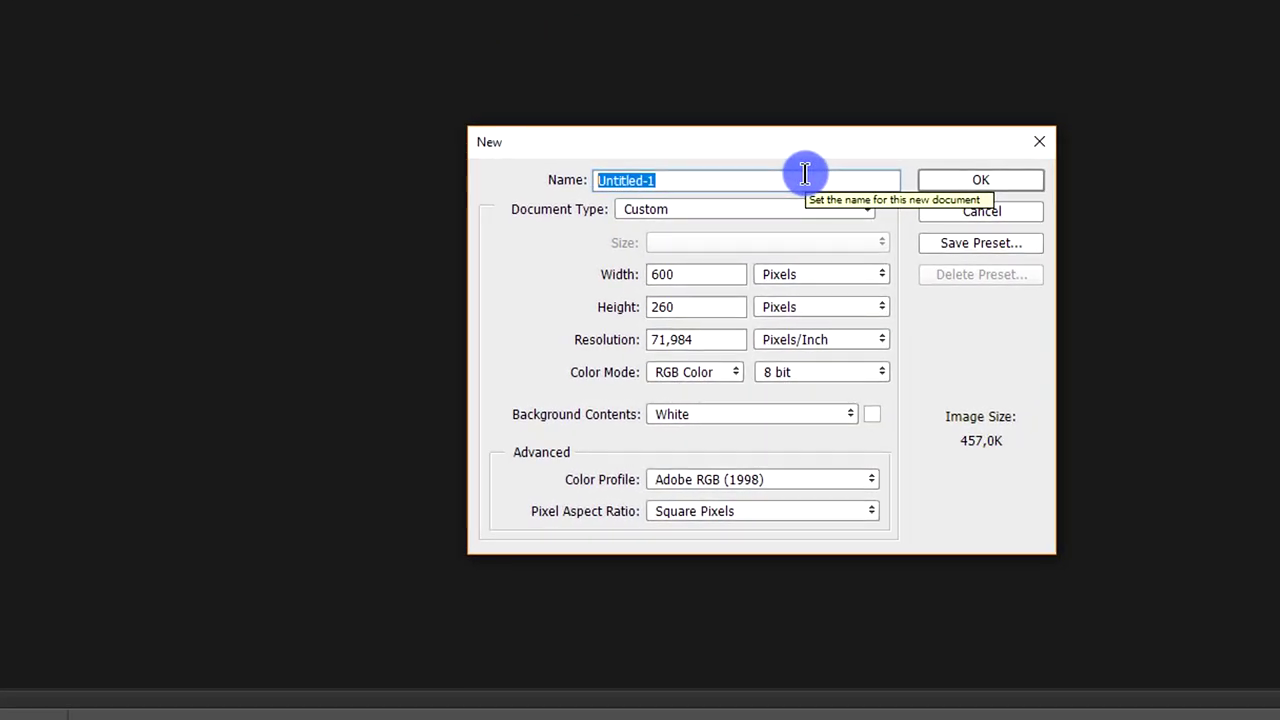
pyautogui.write('Aula01')
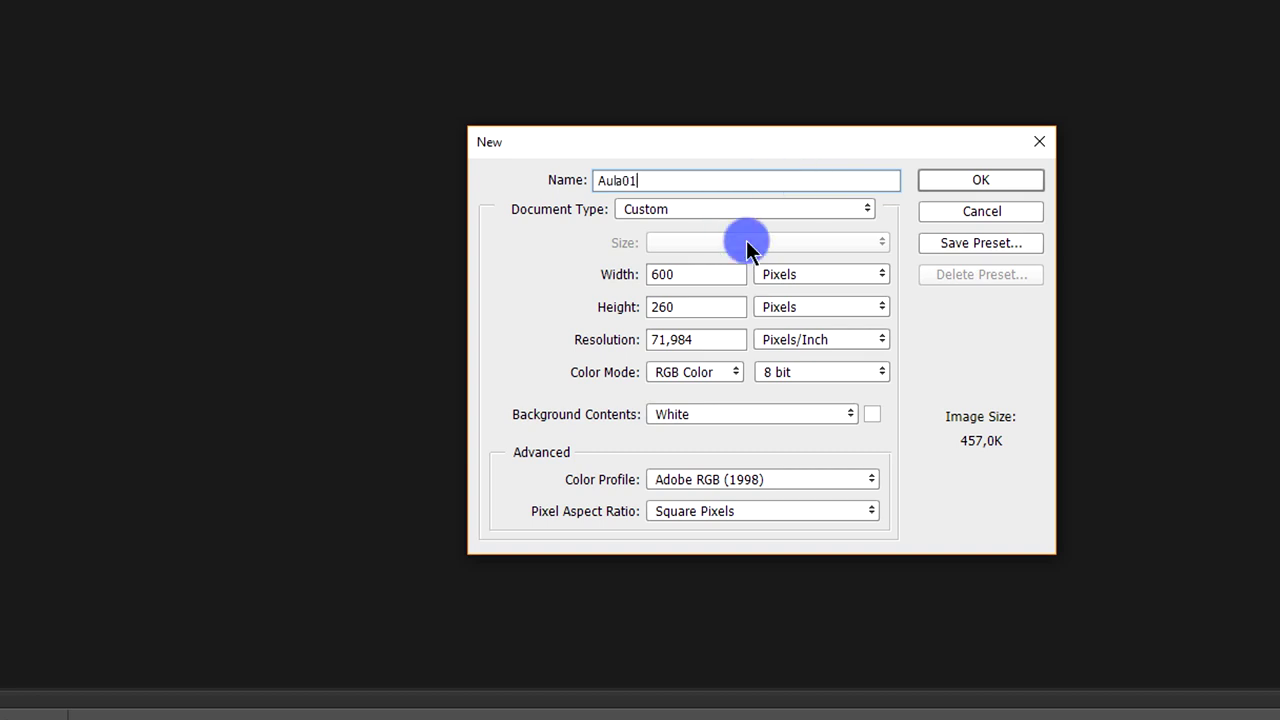
pyautogui.moveTo(717, 274); pyautogui.dragTo(606, 275)
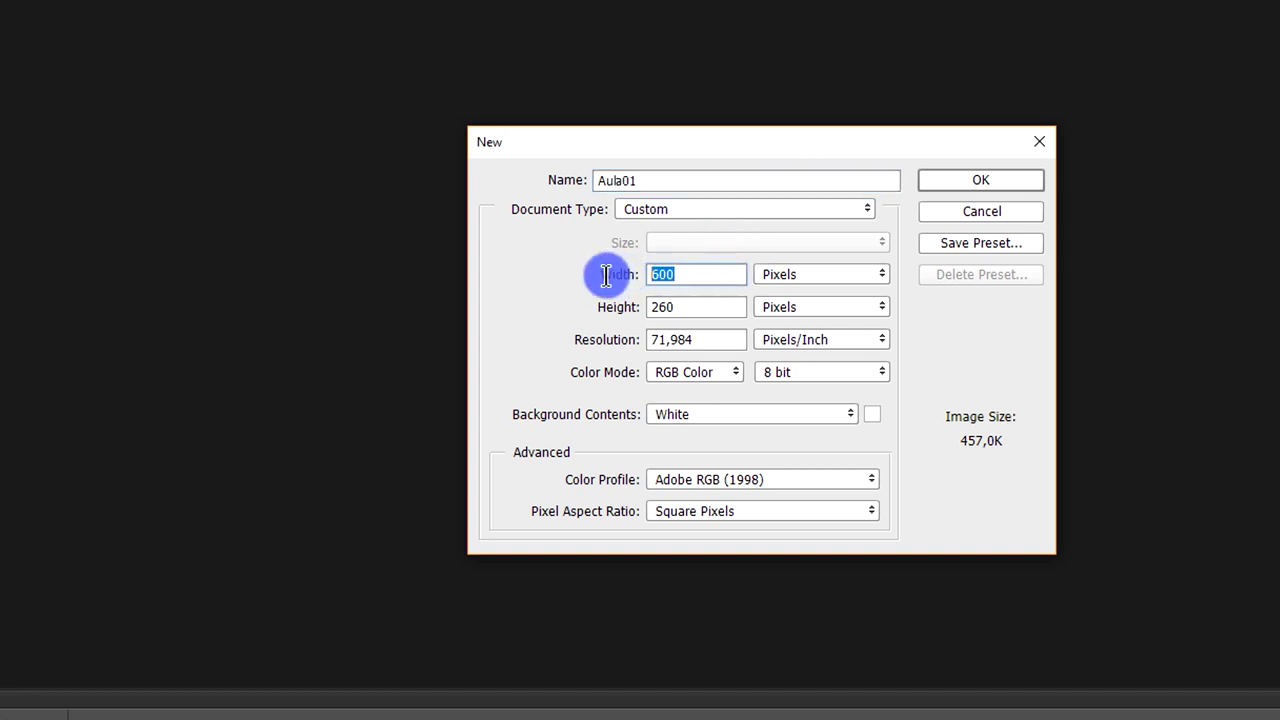
pyautogui.click(882, 276)
pyautogui.click(795, 295)
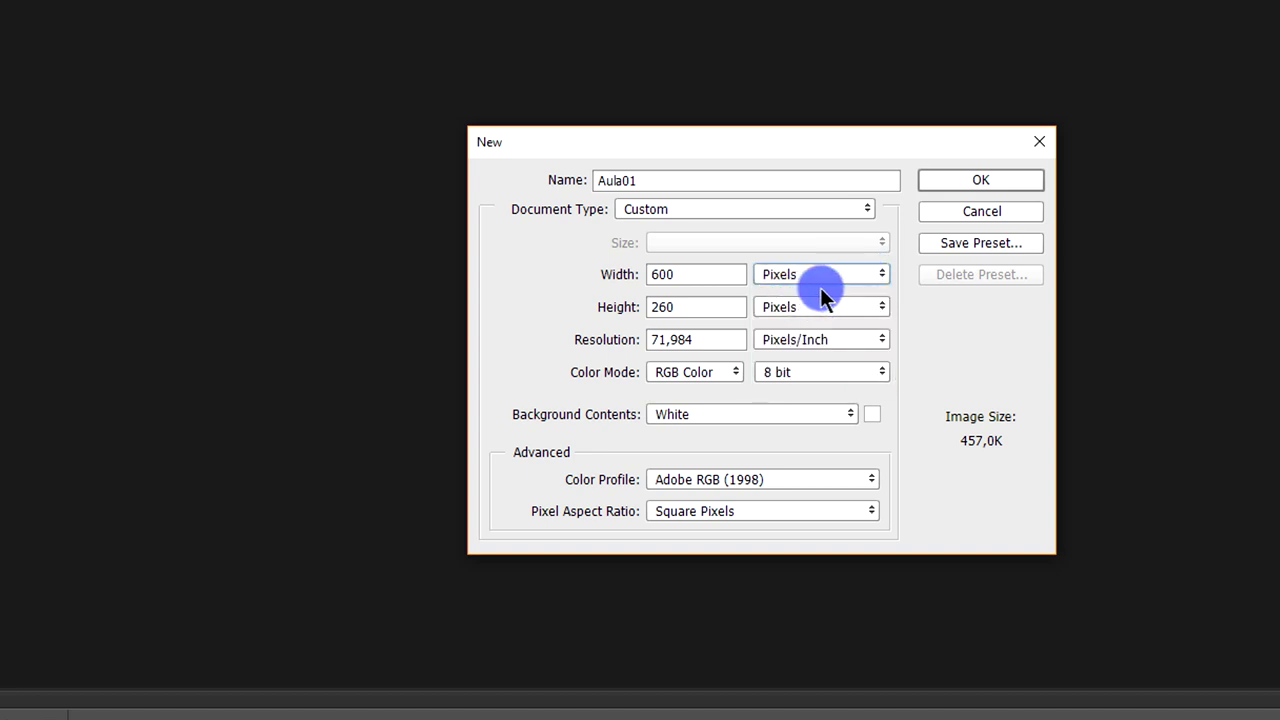
pyautogui.moveTo(709, 277); pyautogui.dragTo(471, 271)
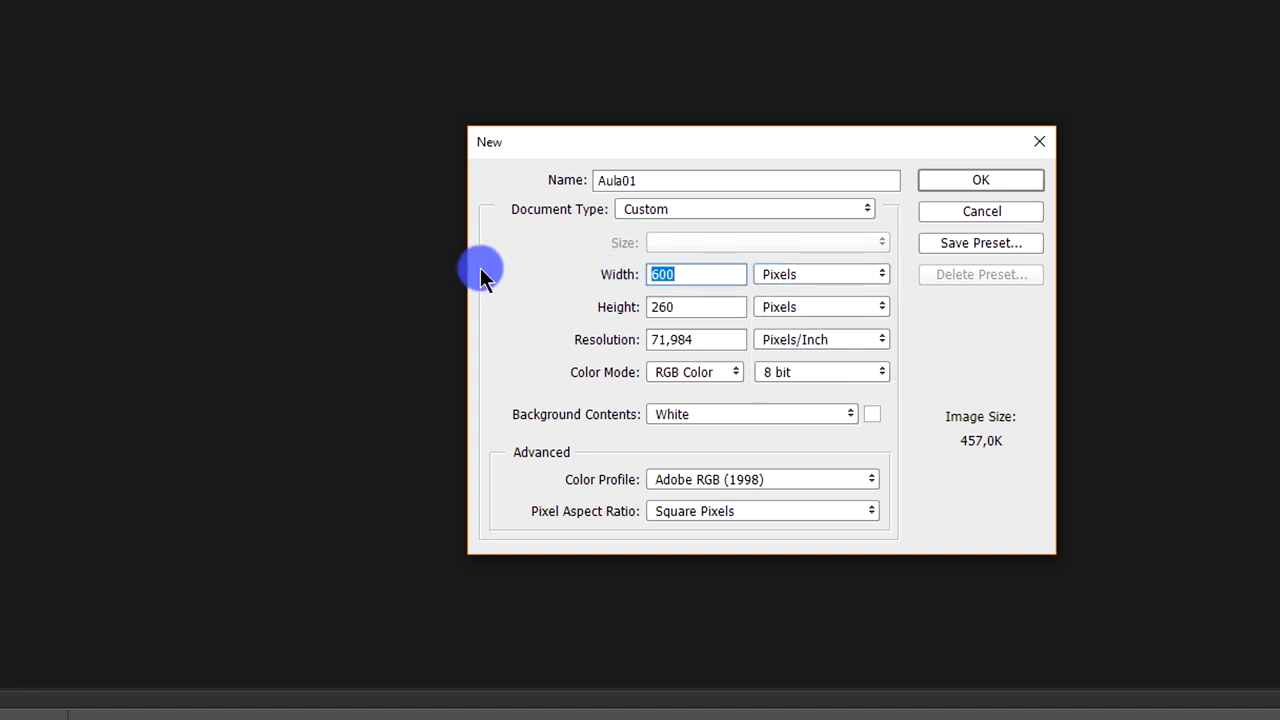
pyautogui.write('80')
pyautogui.press('Tab')
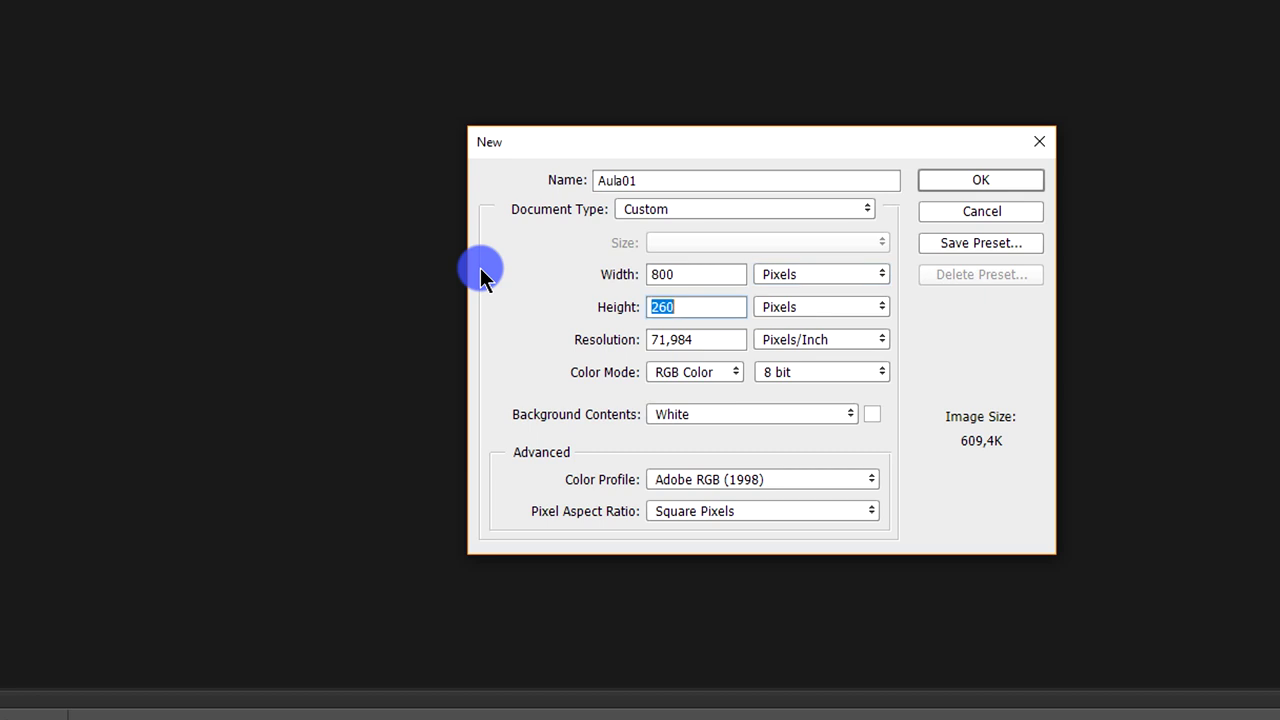
pyautogui.write('600')
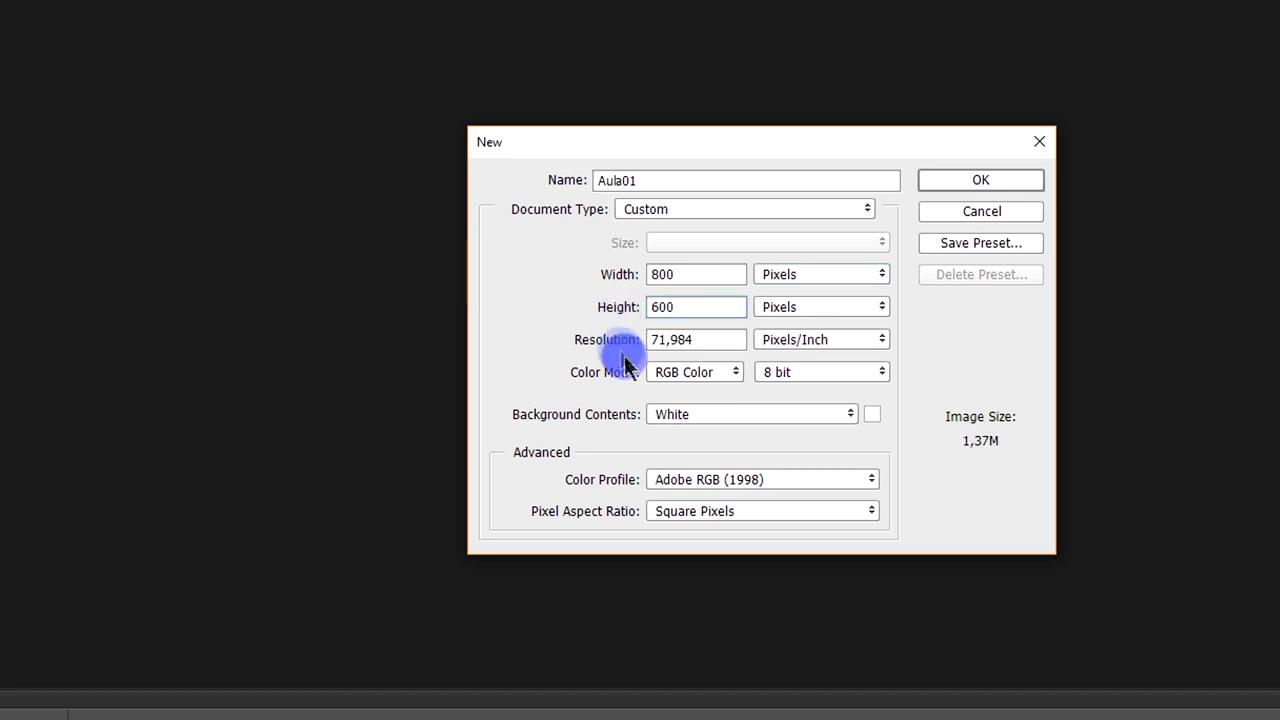
pyautogui.press('Tab')
pyautogui.write('72')
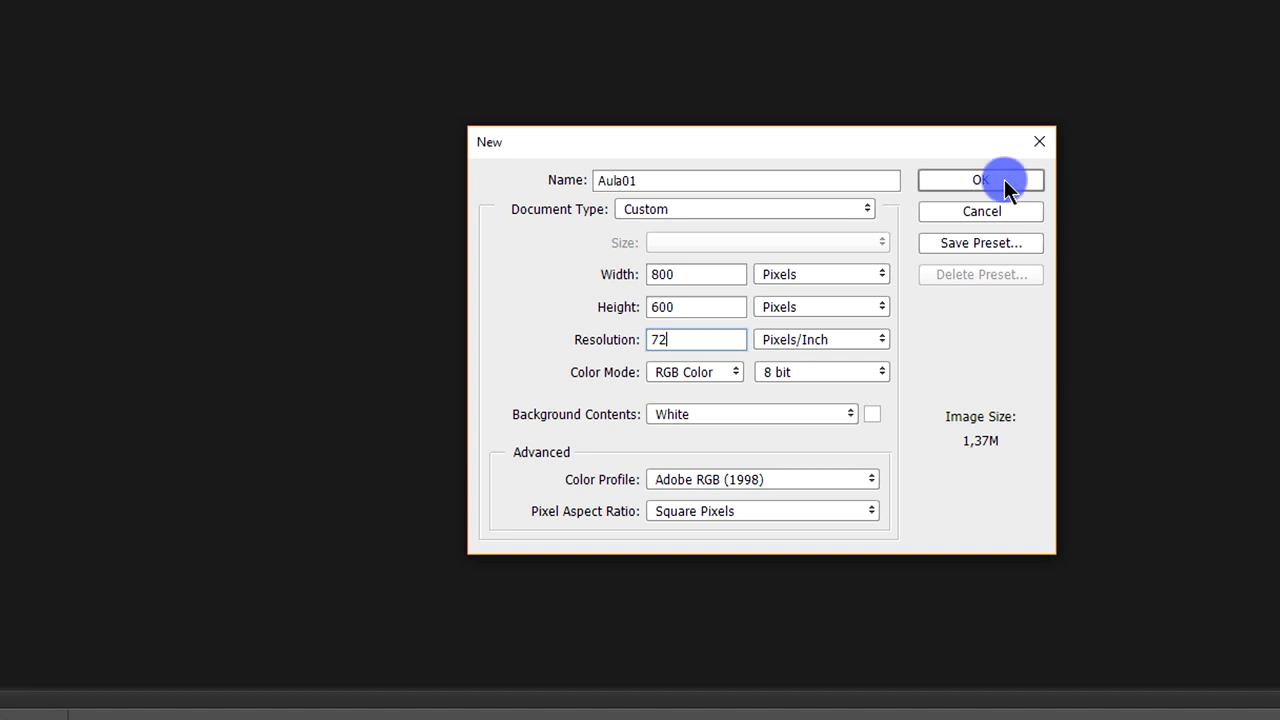
pyautogui.click(1002, 179)
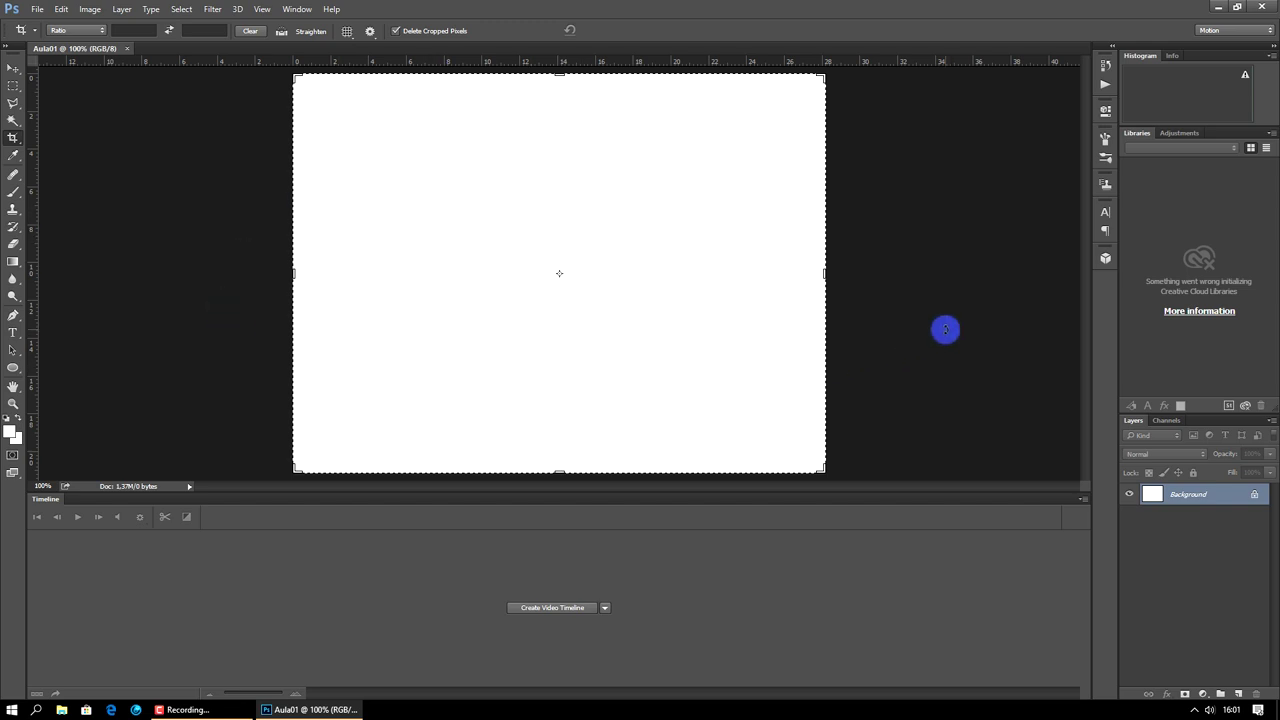
# Drag the Timeline panel's border down to enlarge the Aula01 canvas area
pyautogui.hotkey('ctrl', '-')
pyautogui.hotkey('ctrl', '-')
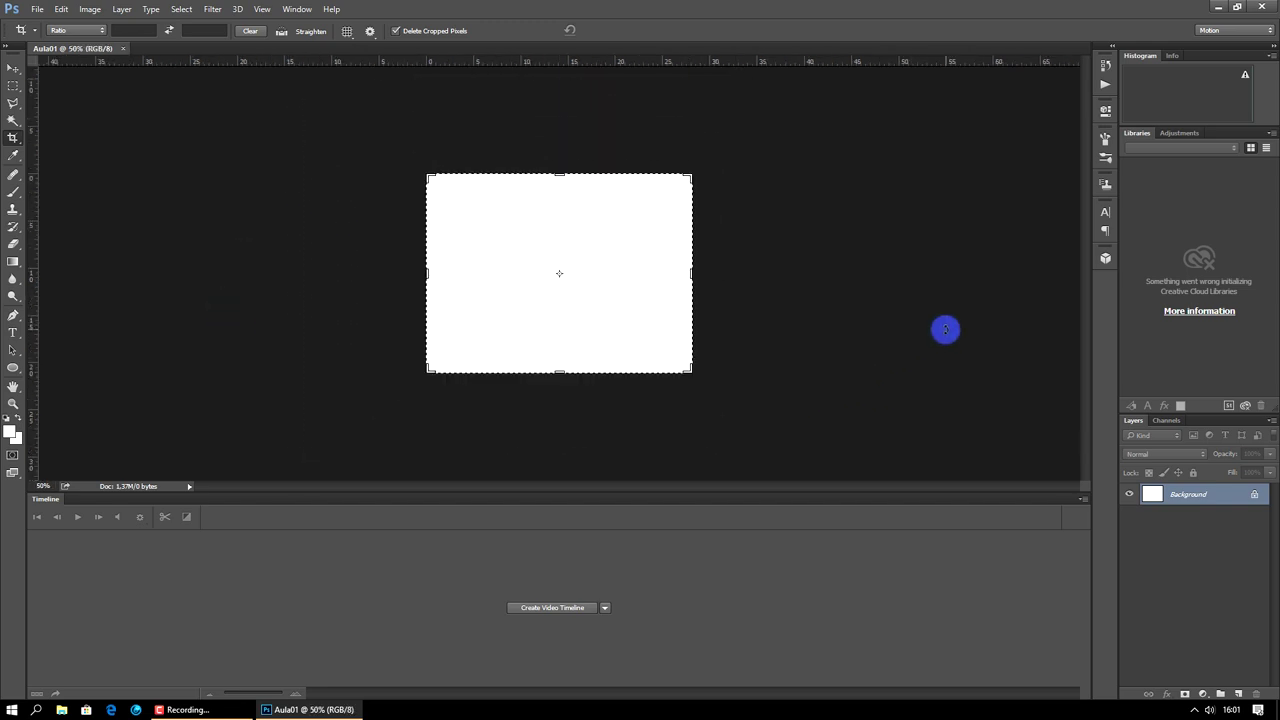
pyautogui.hotkey('ctrl', '+')
pyautogui.hotkey('ctrl', '+')
pyautogui.hotkey('ctrl', '+')
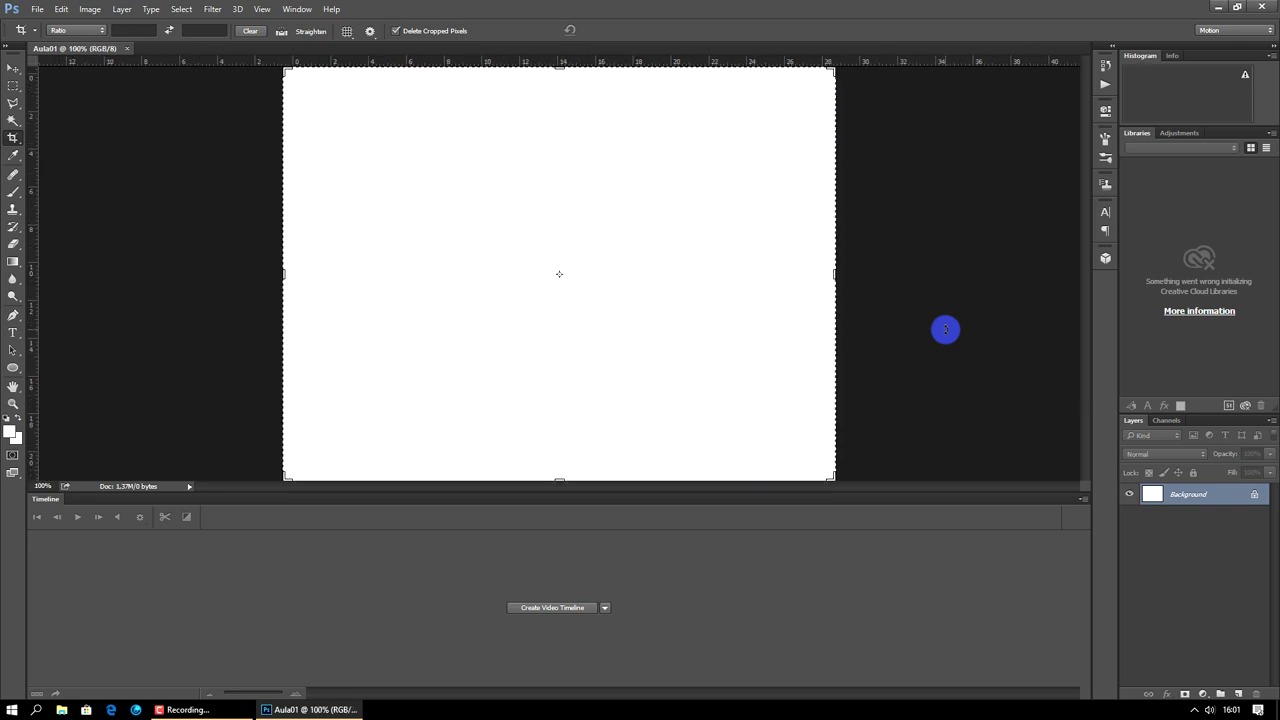
pyautogui.hotkey('ctrl', '-')
pyautogui.hotkey('ctrl', '-')
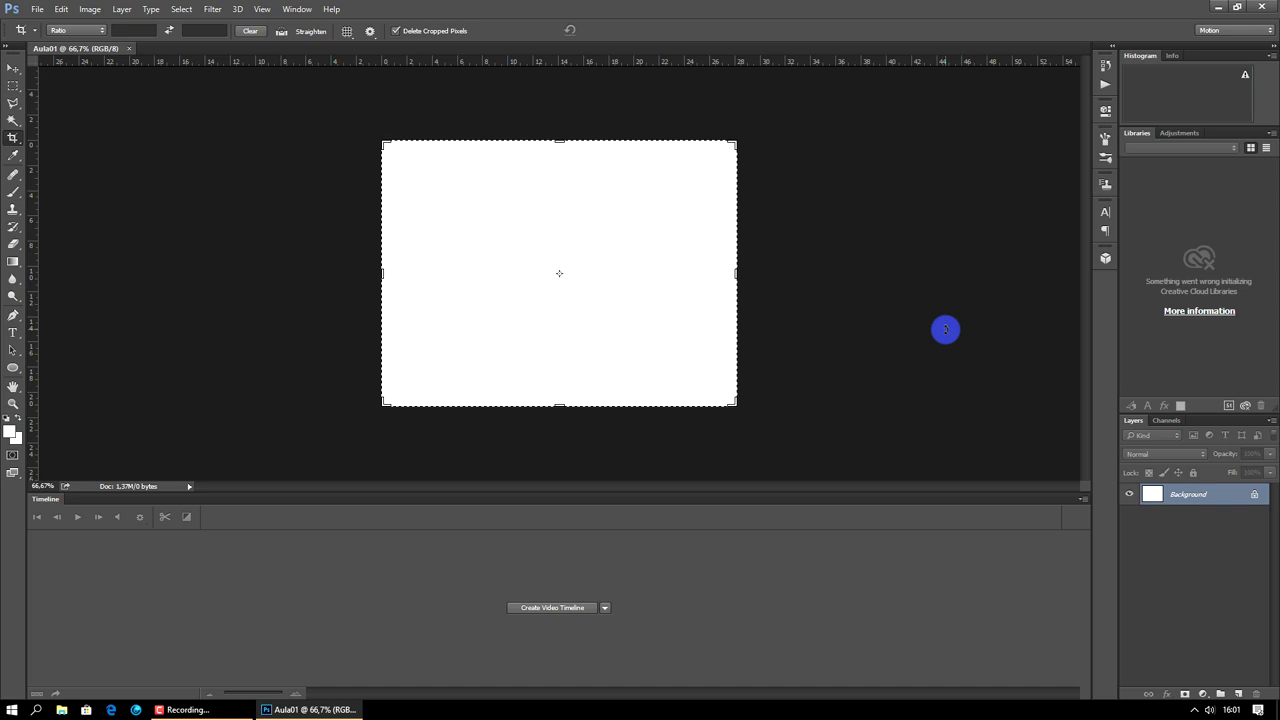
pyautogui.hotkey('ctrl', '-')
pyautogui.hotkey('ctrl', '+')
pyautogui.hotkey('ctrl', '+')
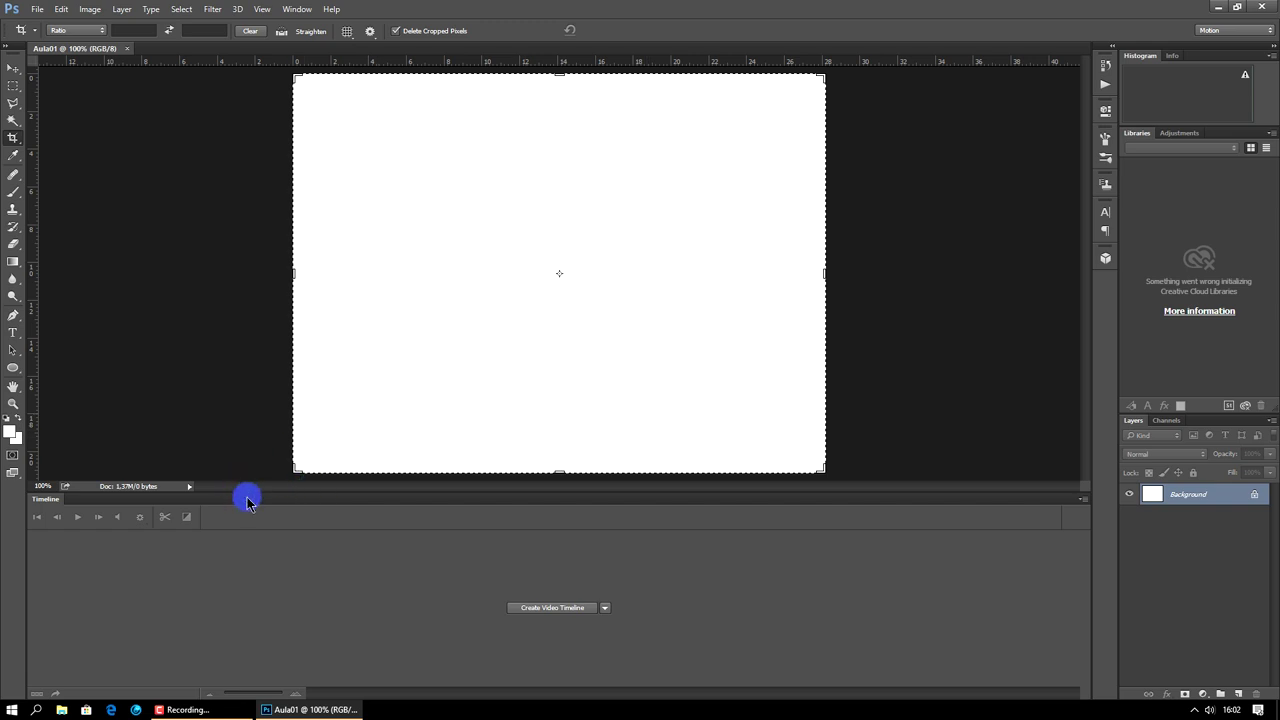
pyautogui.moveTo(247, 493); pyautogui.dragTo(248, 629)
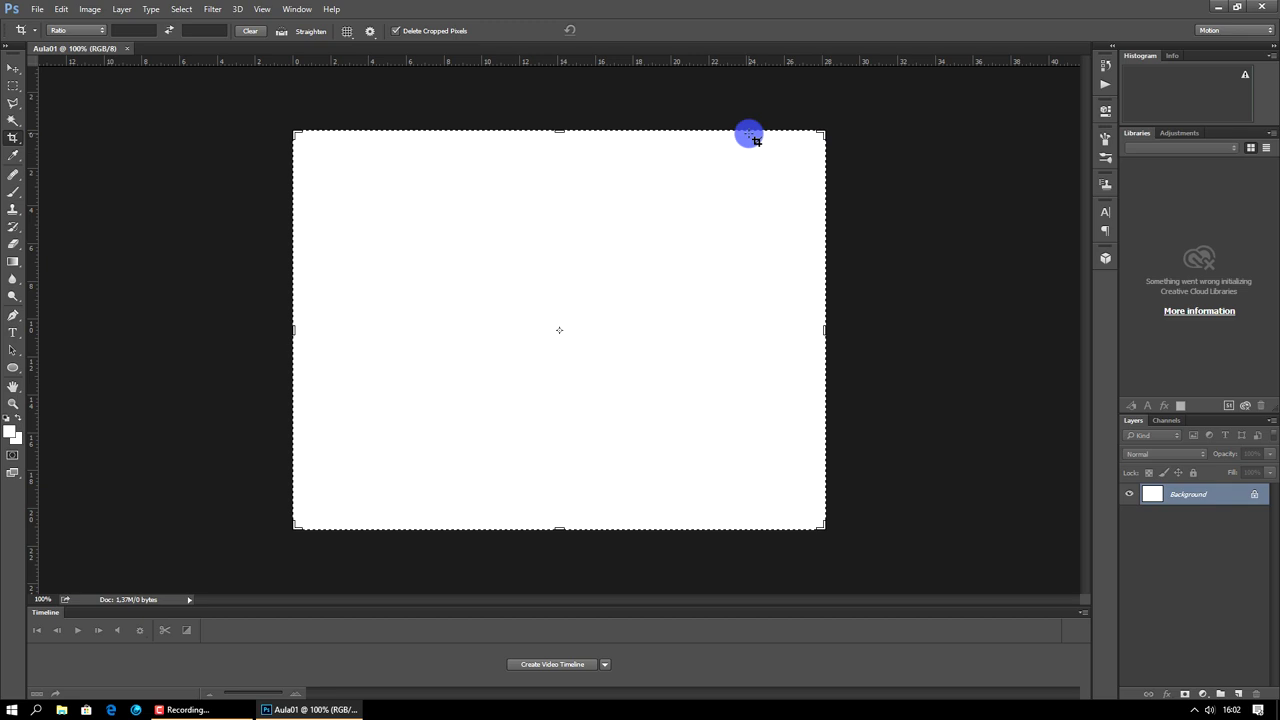
pyautogui.hotkey('ctrl', '+')
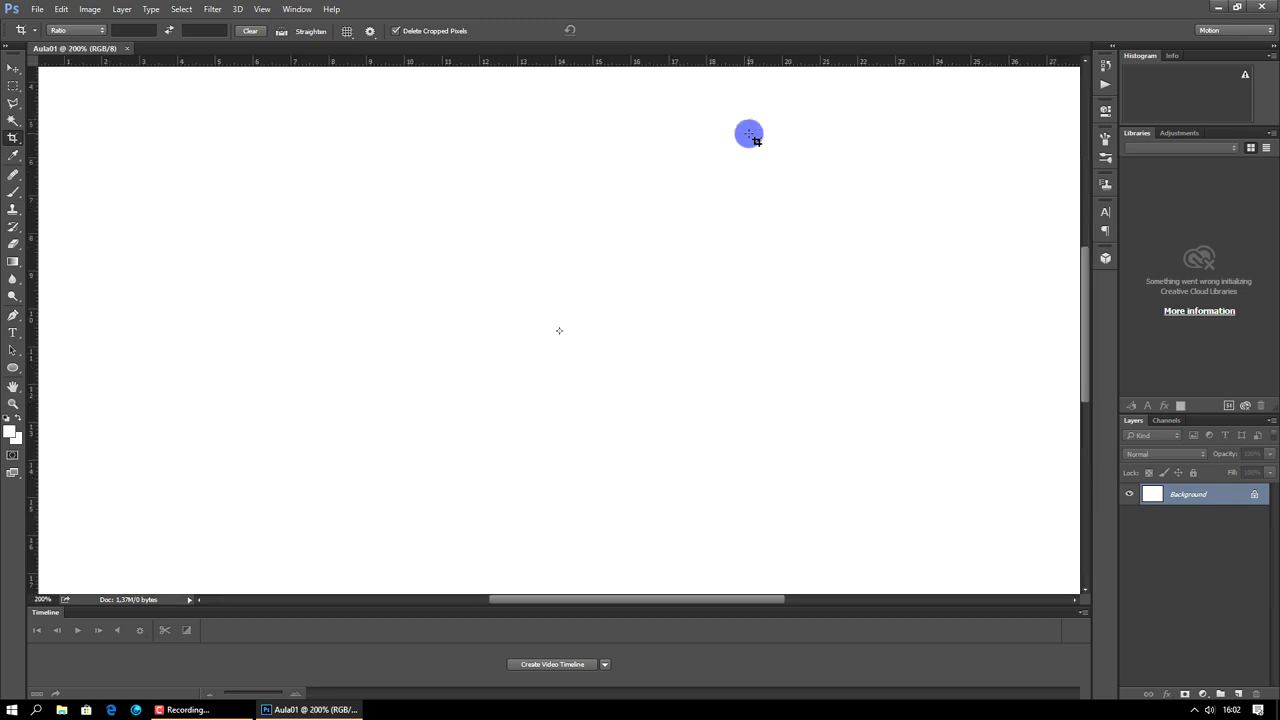
pyautogui.hotkey('ctrl', '-')
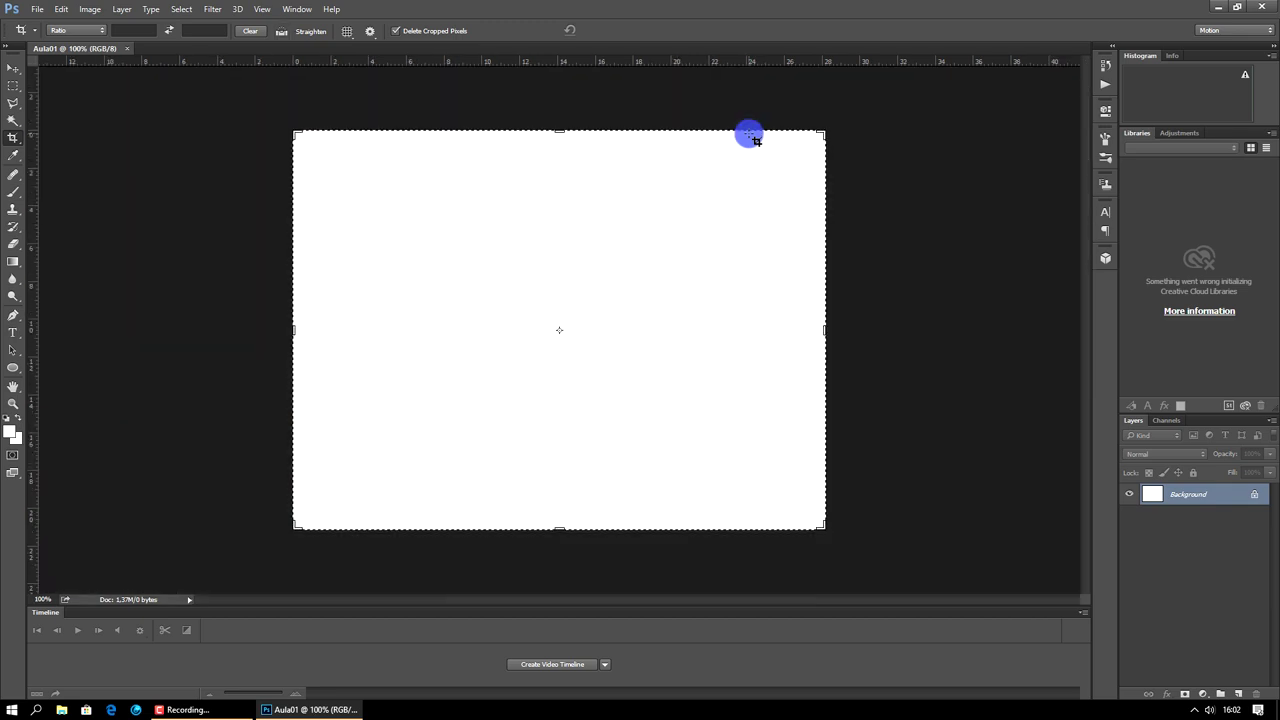
pyautogui.hotkey('ctrl', '+')
pyautogui.hotkey('ctrl', '-')
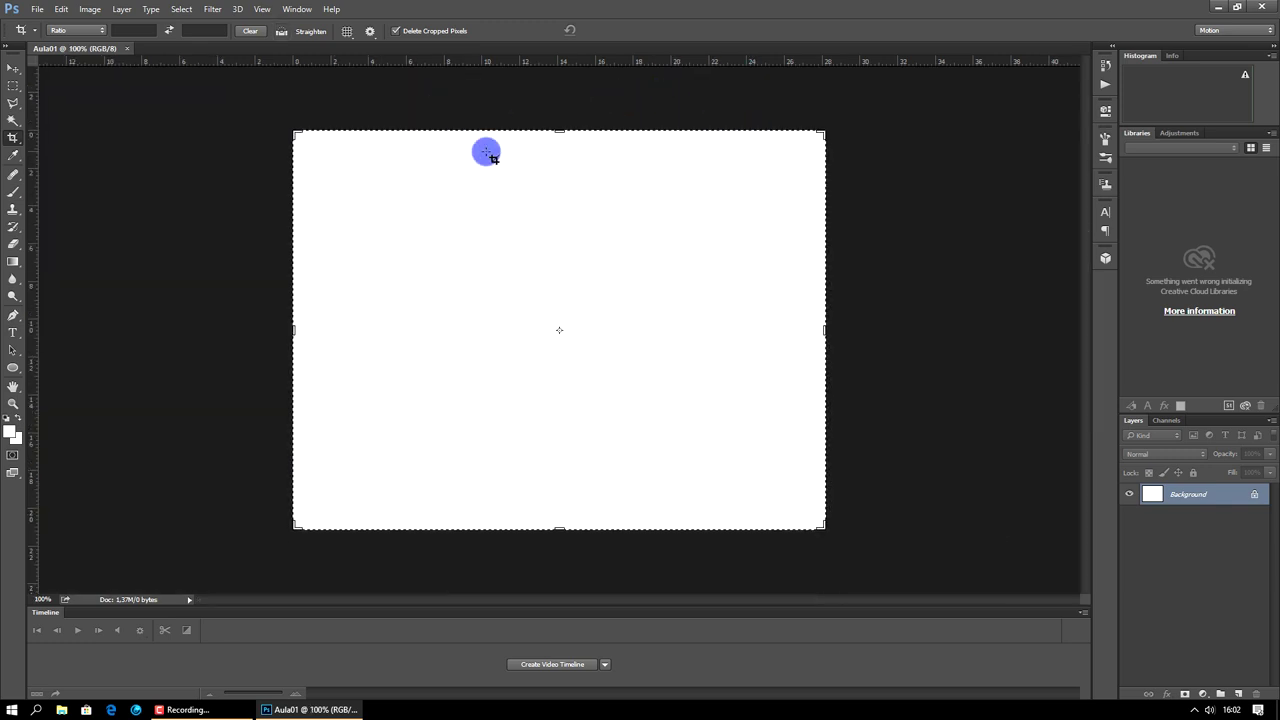
pyautogui.click(14, 68)
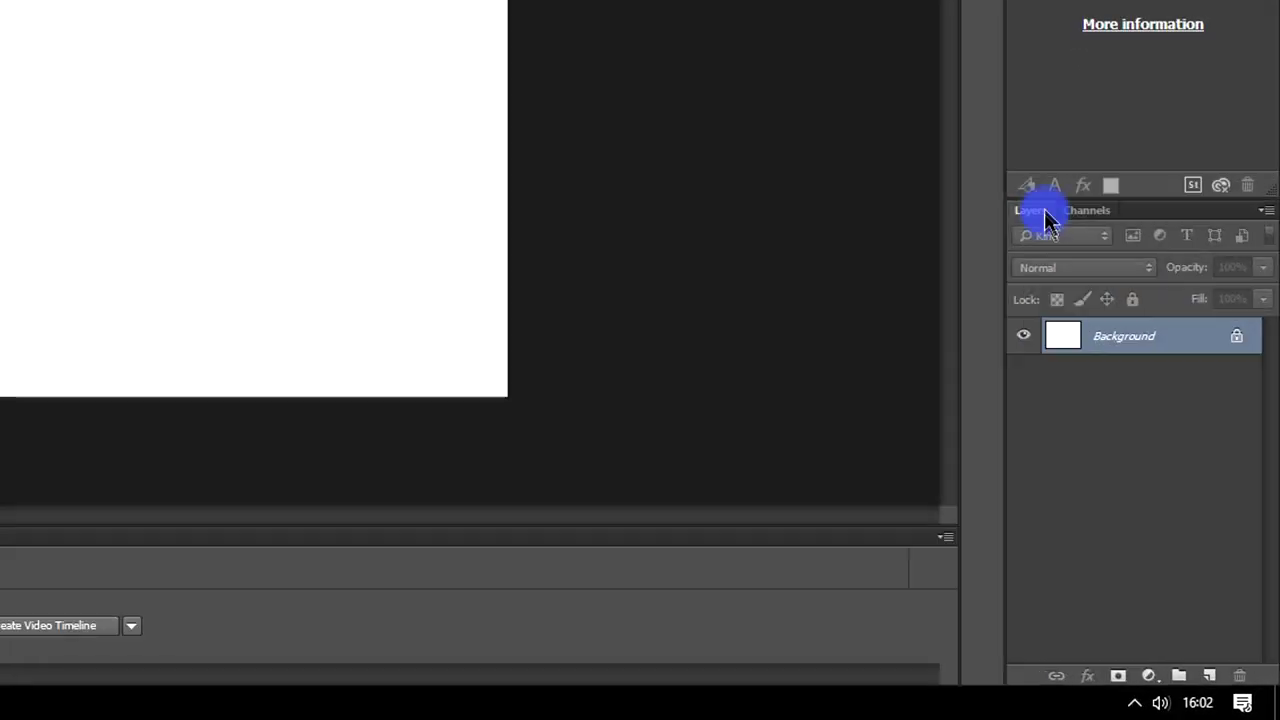
pyautogui.moveTo(1047, 220); pyautogui.dragTo(1034, 228)
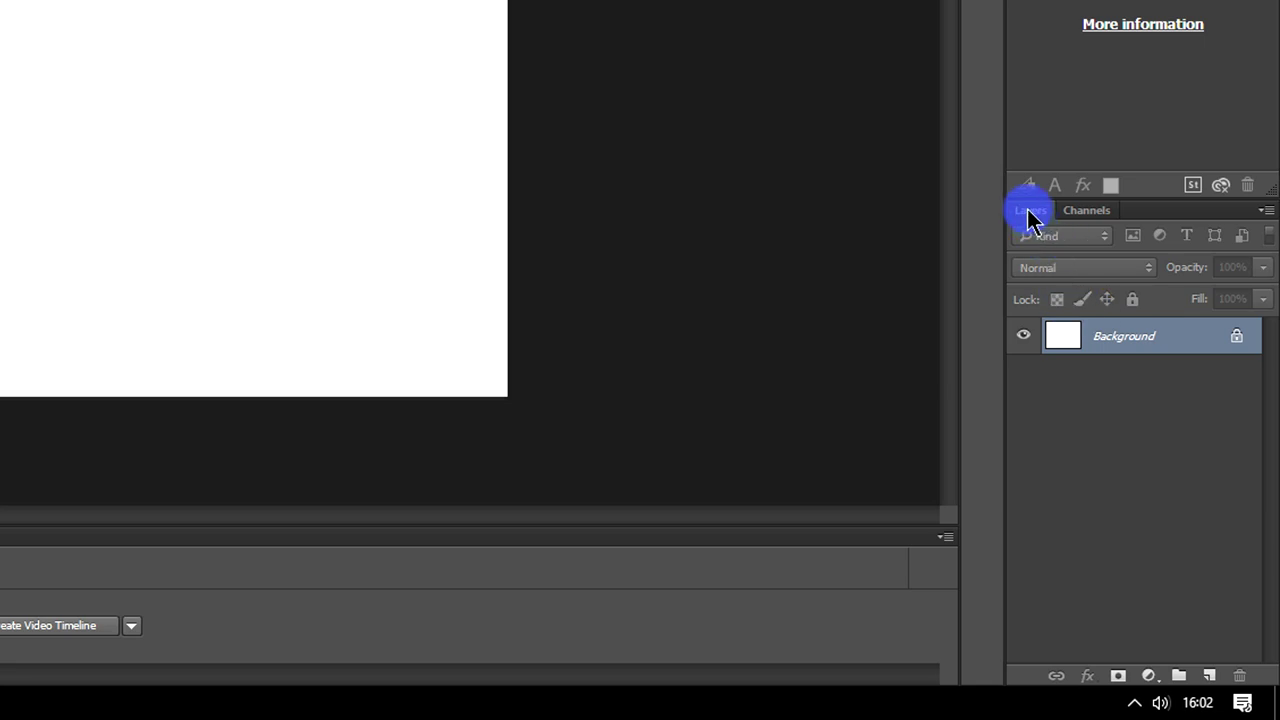
pyautogui.moveTo(1030, 218); pyautogui.dragTo(1040, 220)
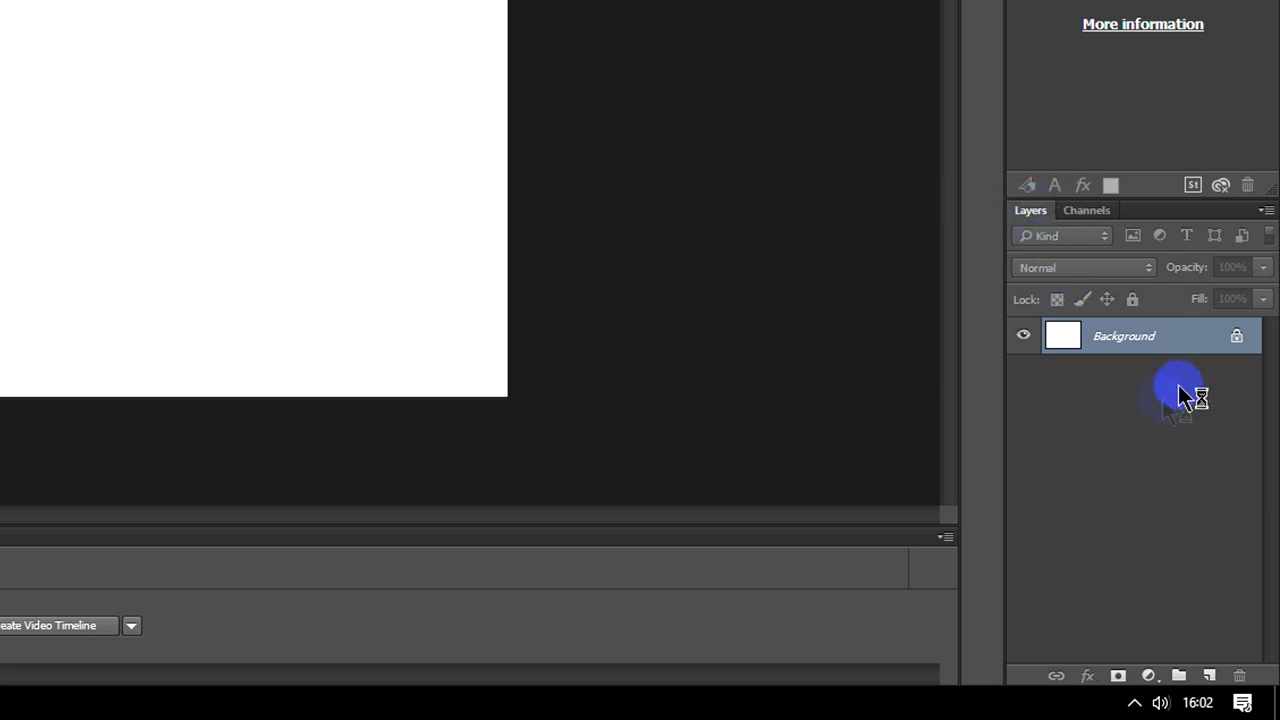
pyautogui.moveTo(1047, 218); pyautogui.dragTo(1098, 343)
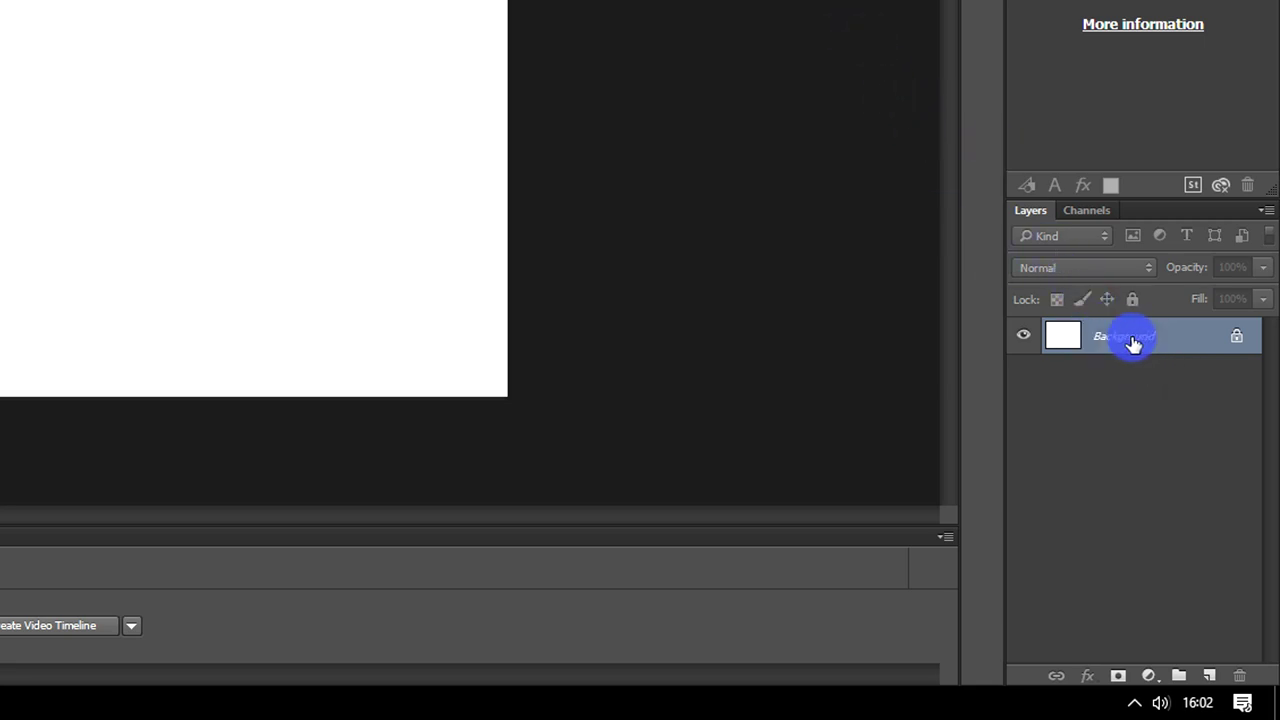
pyautogui.moveTo(1107, 343); pyautogui.dragTo(730, 145)
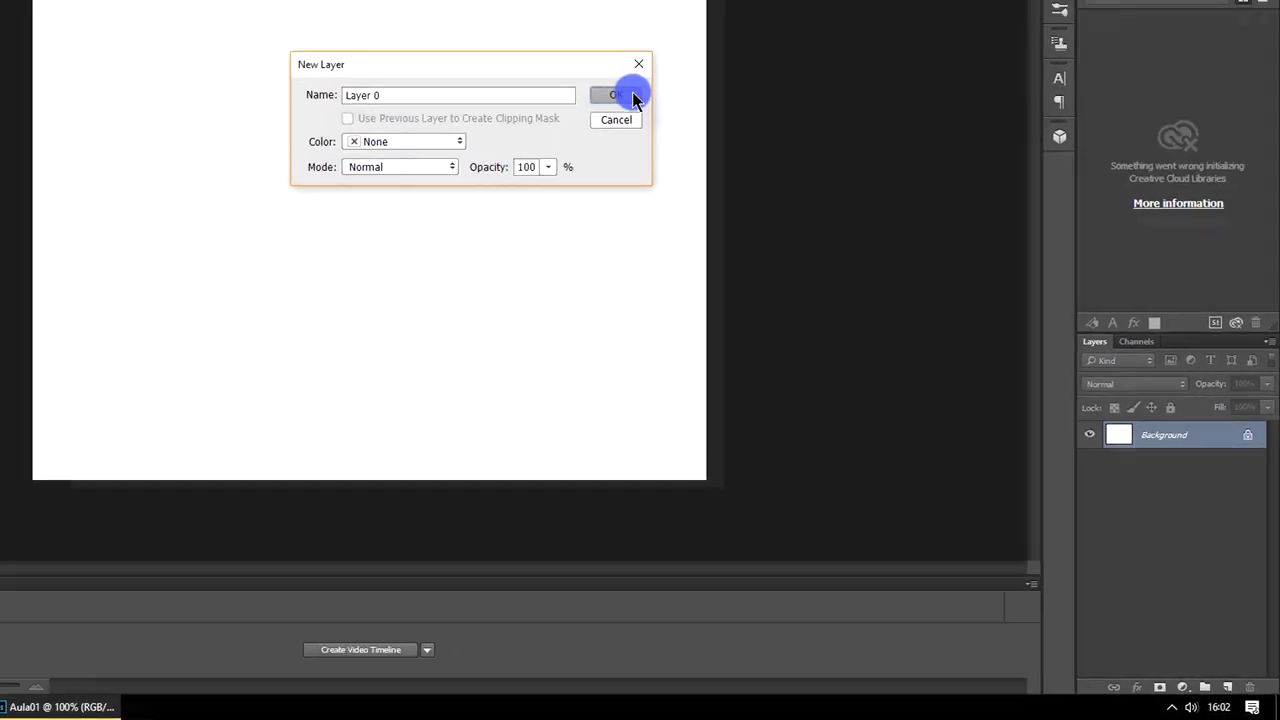
pyautogui.click(629, 91)
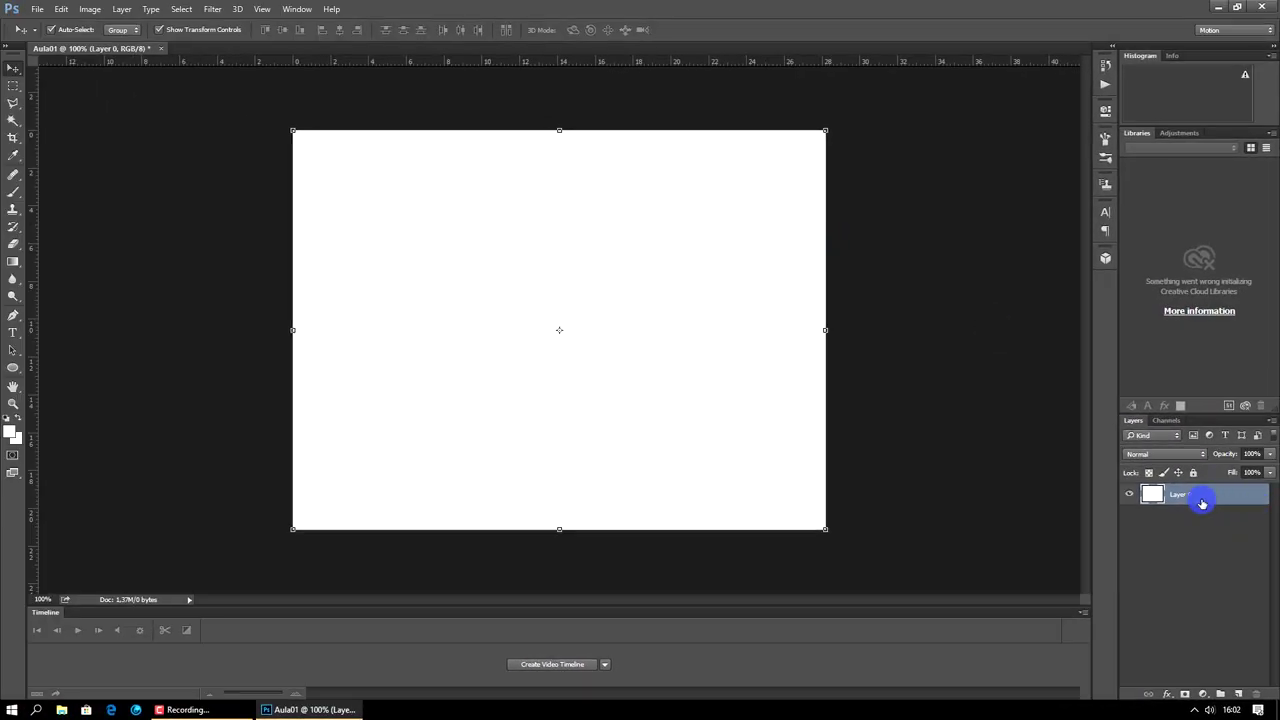
pyautogui.hotkey('ctrl', 'j')
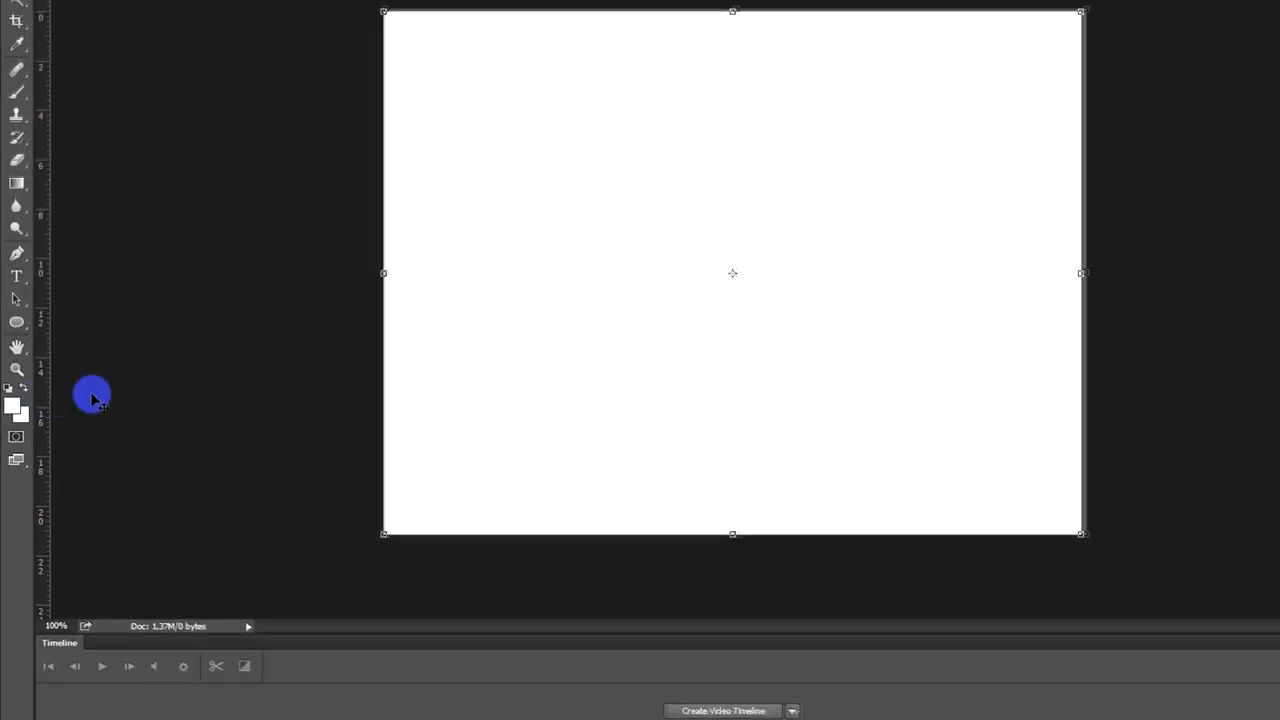
pyautogui.click(18, 406)
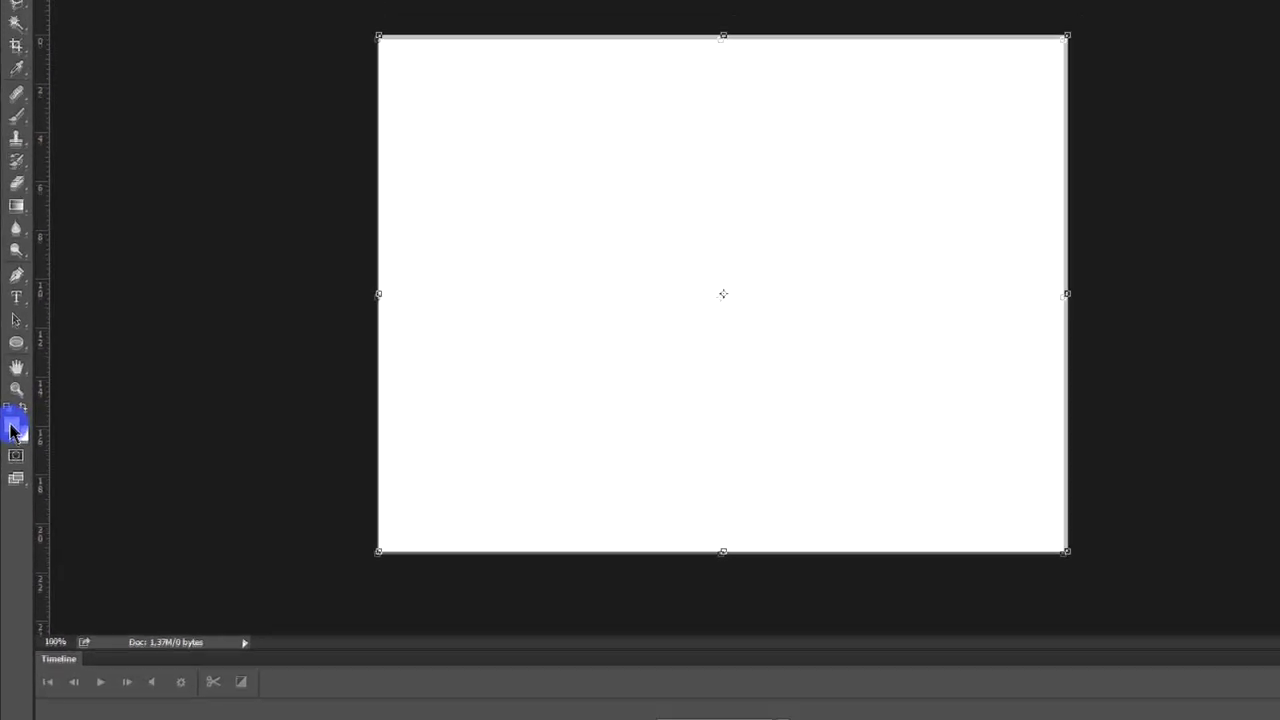
# Fill Layer 0 copy with dark blue #2135af and move it beneath Layer 0
pyautogui.click(1049, 204)
pyautogui.click(990, 194)
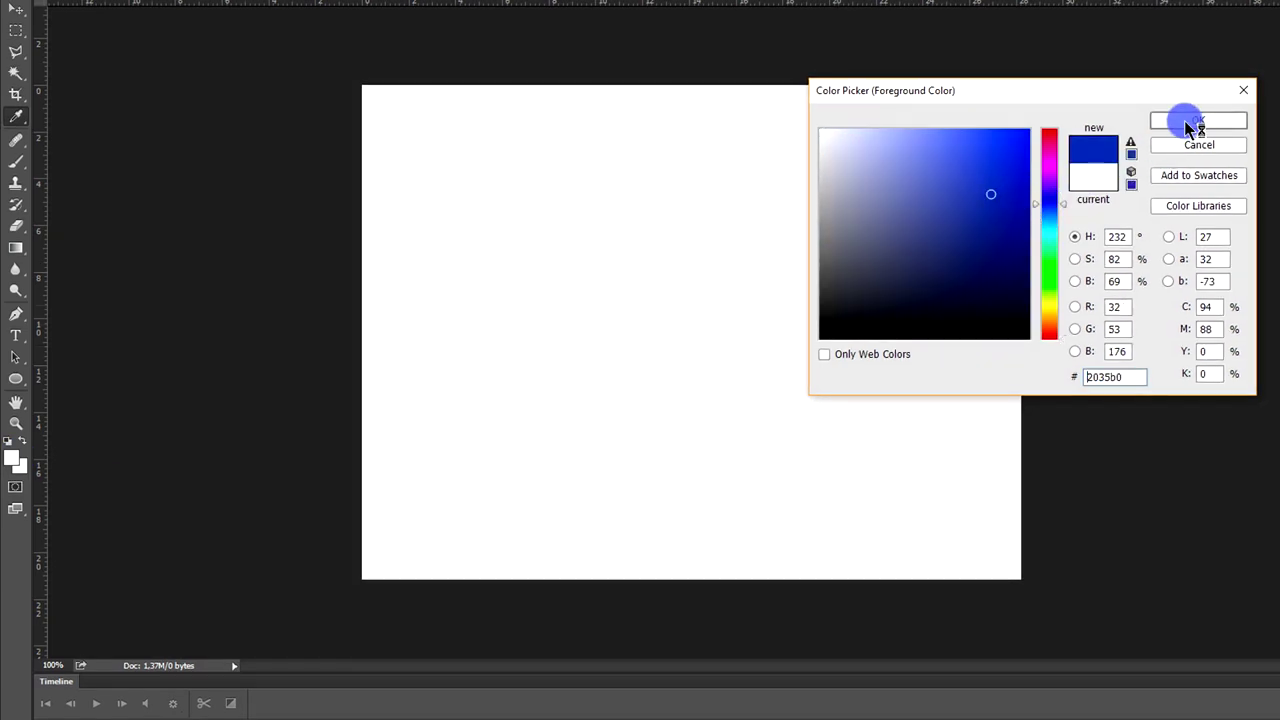
pyautogui.click(989, 195)
pyautogui.click(1174, 122)
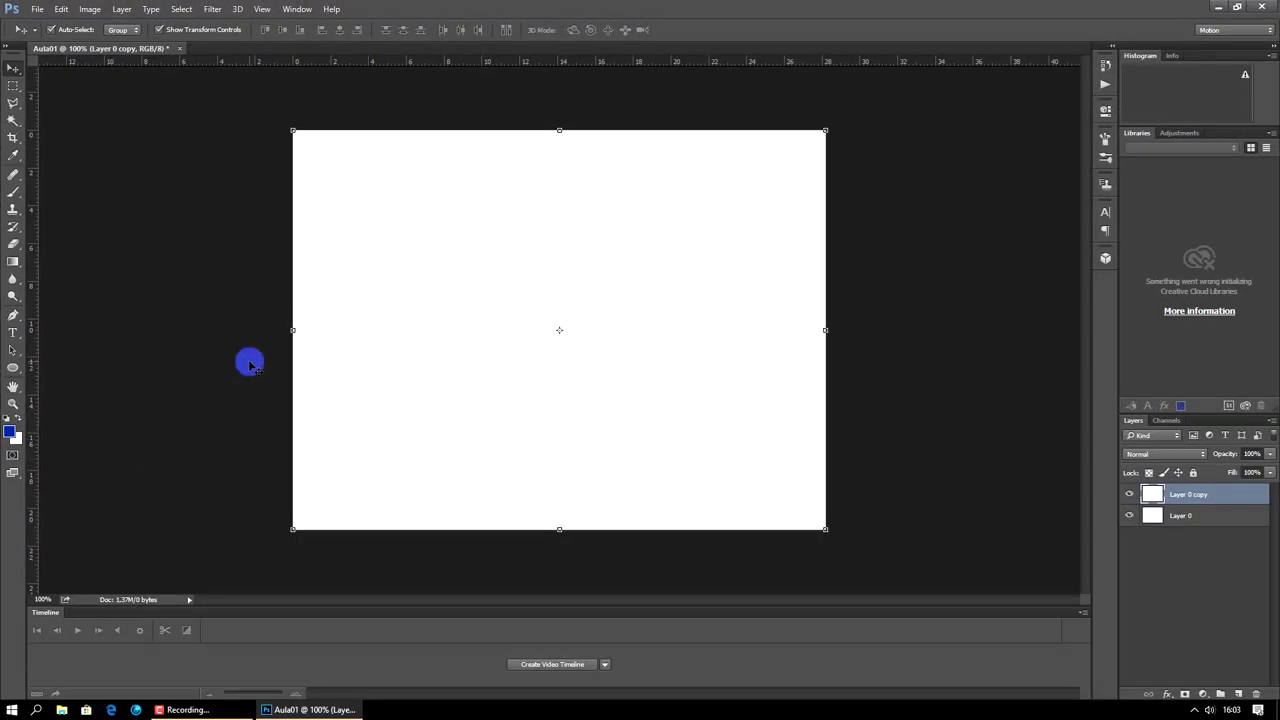
pyautogui.hotkey('alt', 'BackSpace')
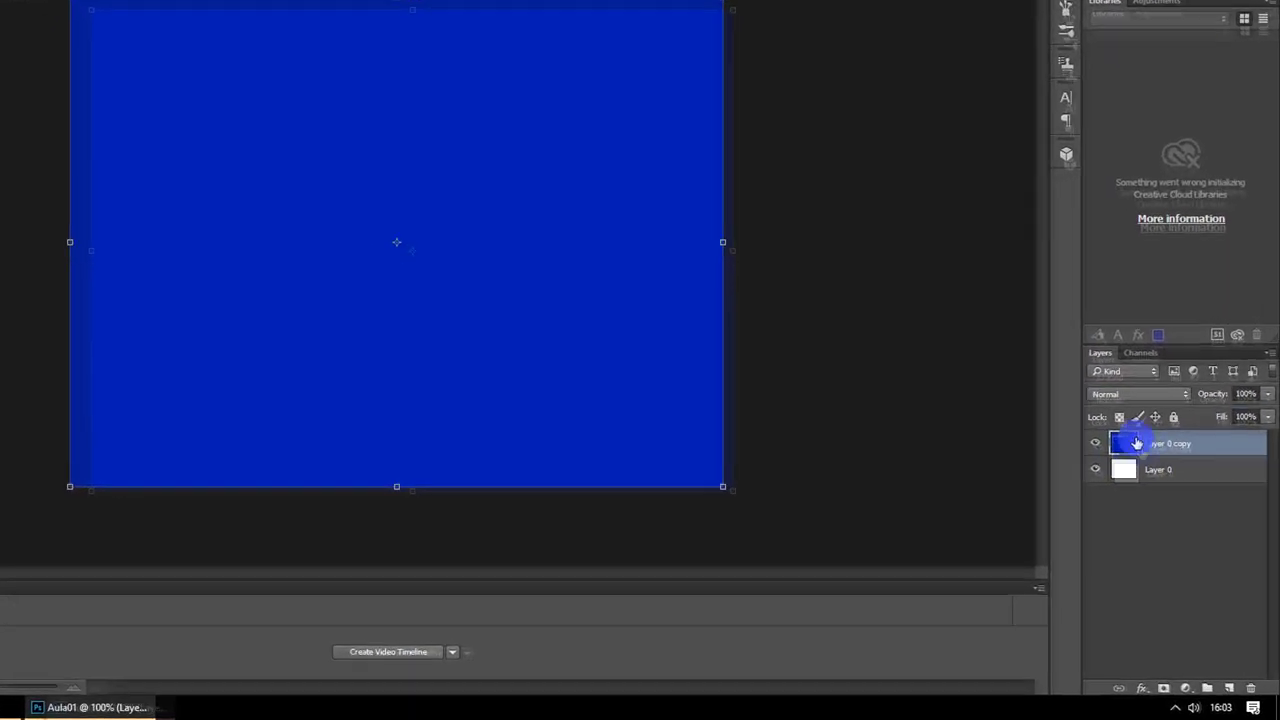
pyautogui.moveTo(1154, 423); pyautogui.dragTo(1157, 455)
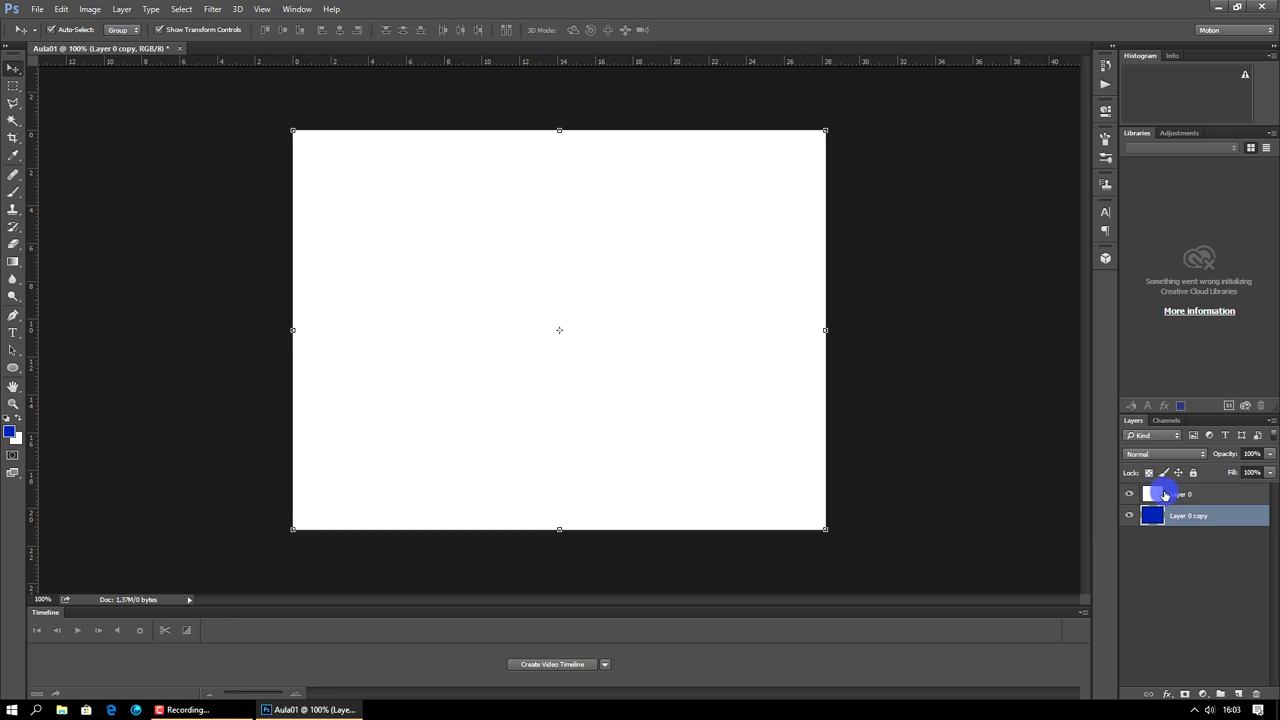
pyautogui.click(1184, 498)
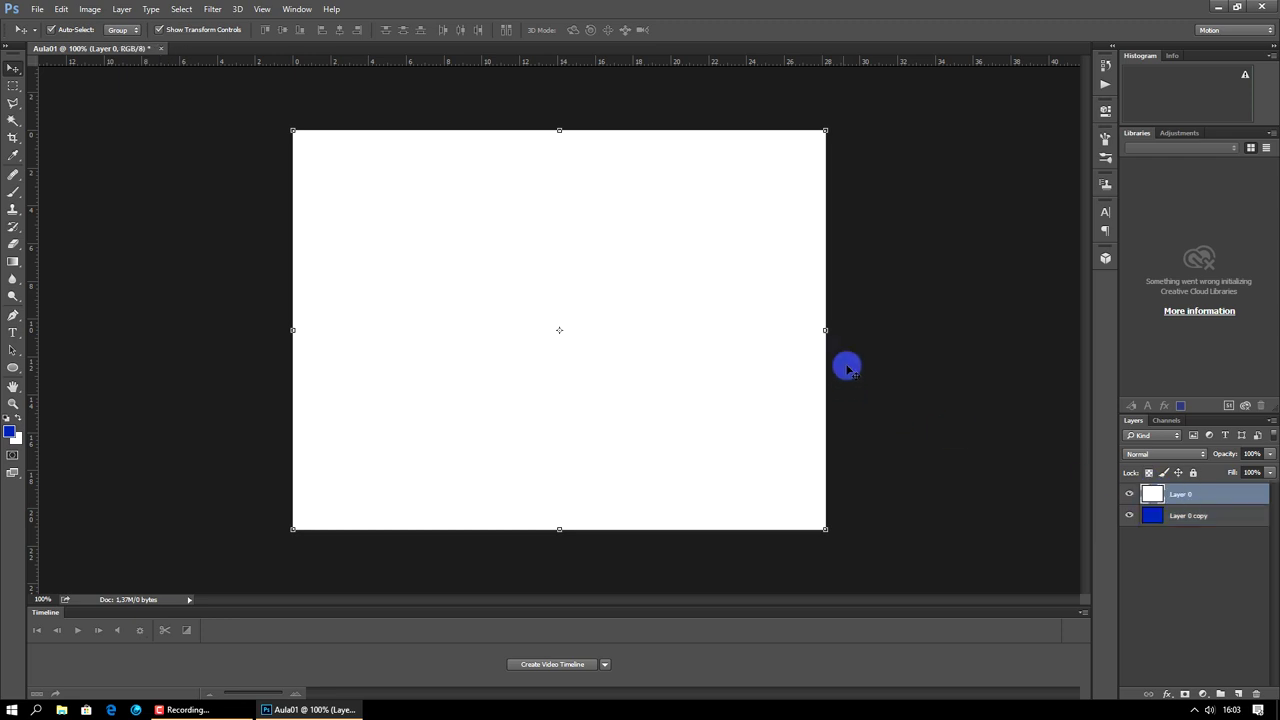
# Scale white Layer 0 down to a small square in the bottom-left corner
pyautogui.moveTo(827, 131); pyautogui.dragTo(479, 357)
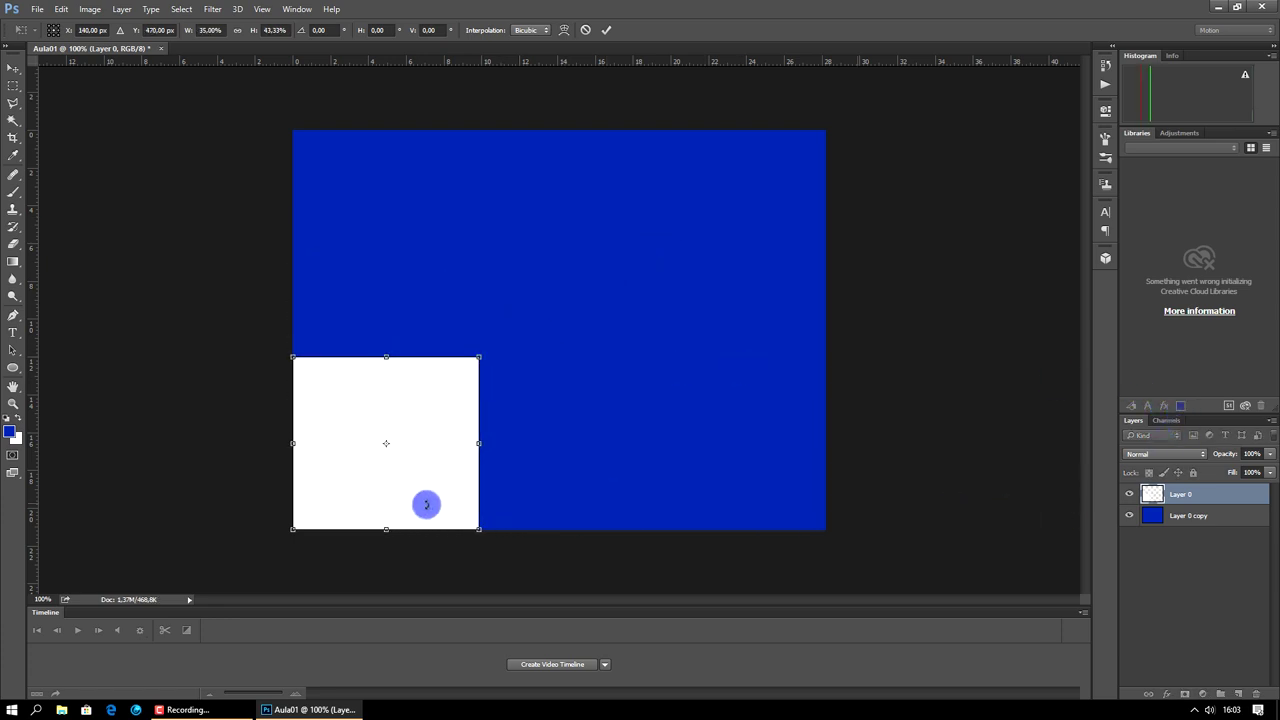
pyautogui.click(14, 68)
pyautogui.click(575, 267)
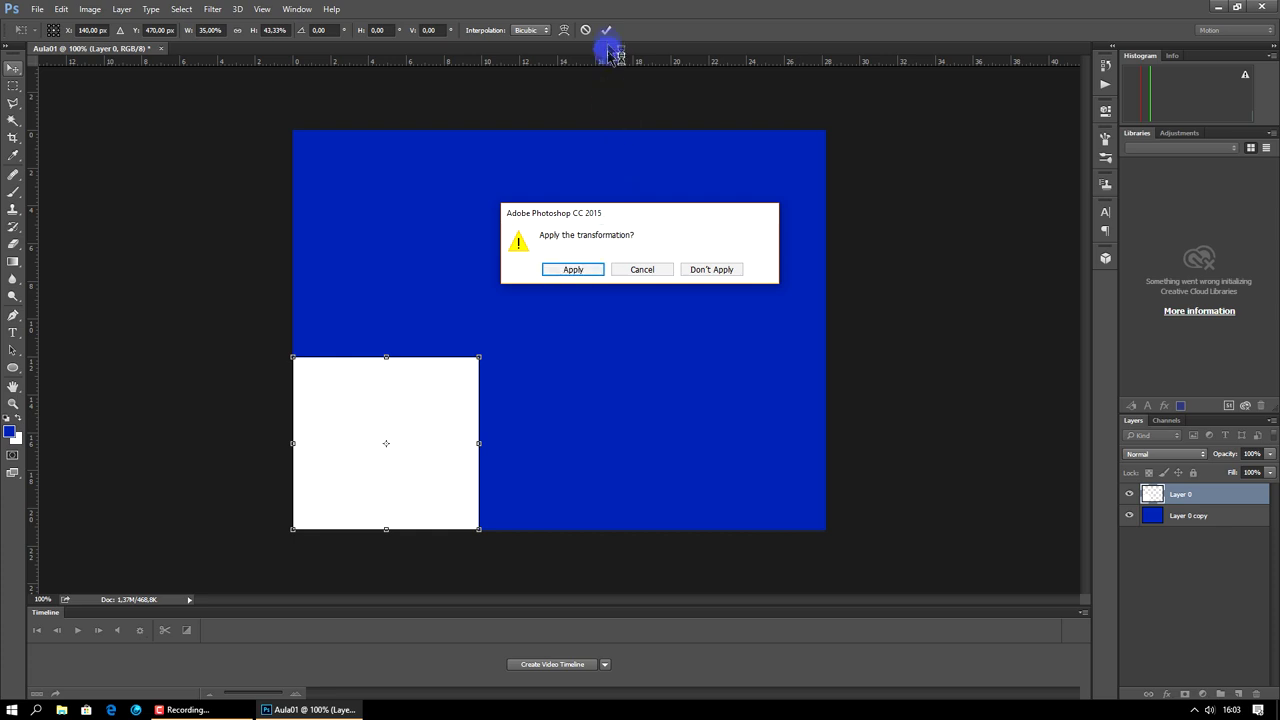
pyautogui.click(585, 270)
pyautogui.moveTo(437, 426)
pyautogui.mouseDown()
pyautogui.moveTo(587, 345)
pyautogui.moveTo(436, 436)
pyautogui.mouseUp()
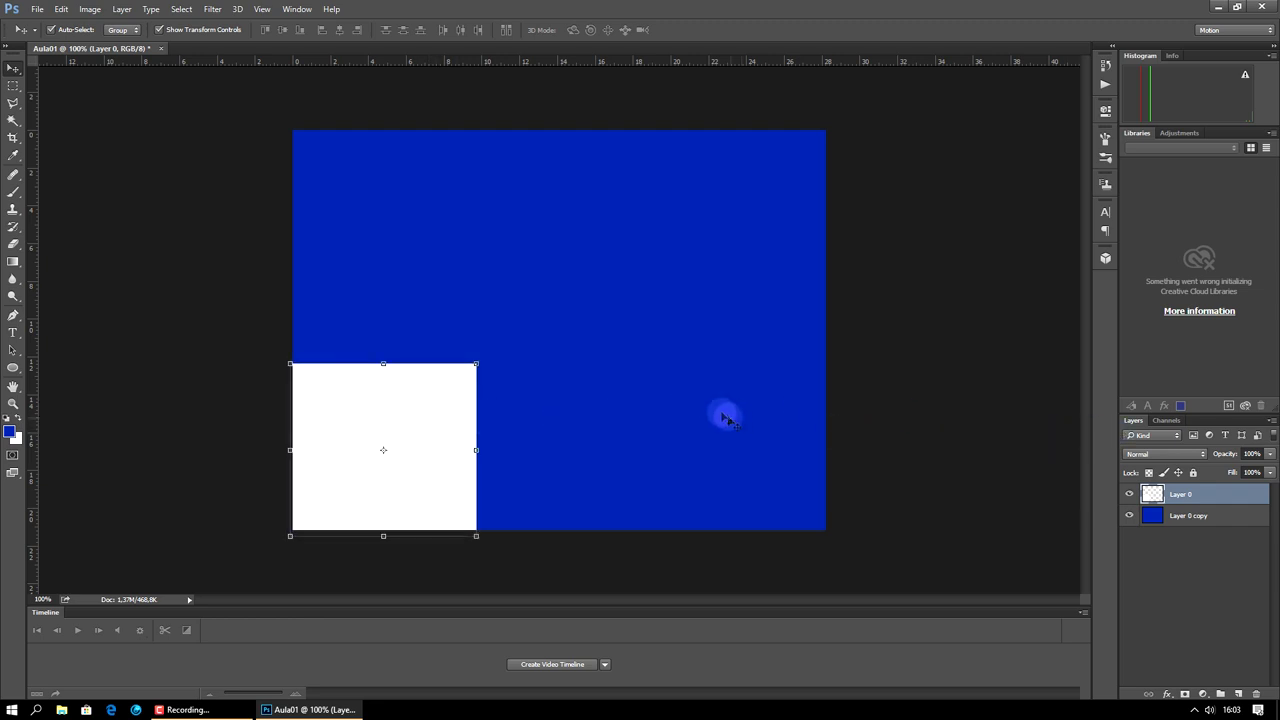
pyautogui.moveTo(479, 362)
pyautogui.mouseDown()
pyautogui.moveTo(430, 366)
pyautogui.moveTo(426, 404)
pyautogui.mouseUp()
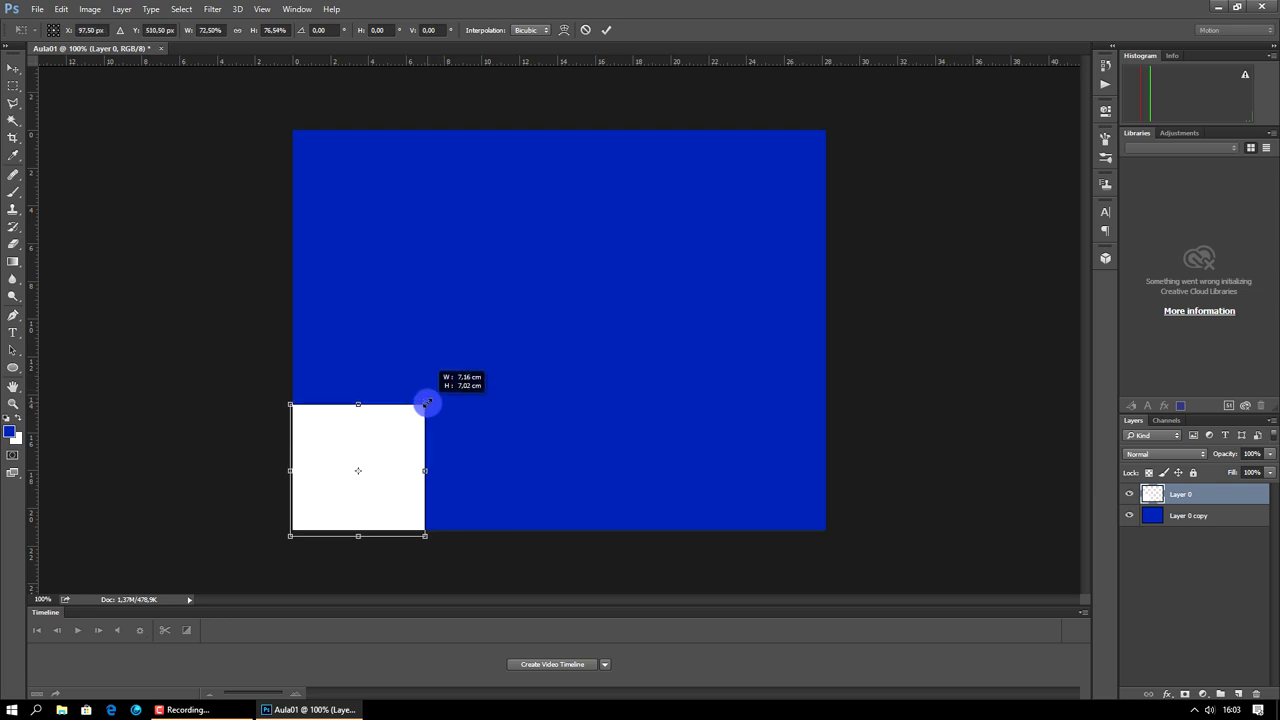
pyautogui.click(609, 31)
pyautogui.press('ctrl')
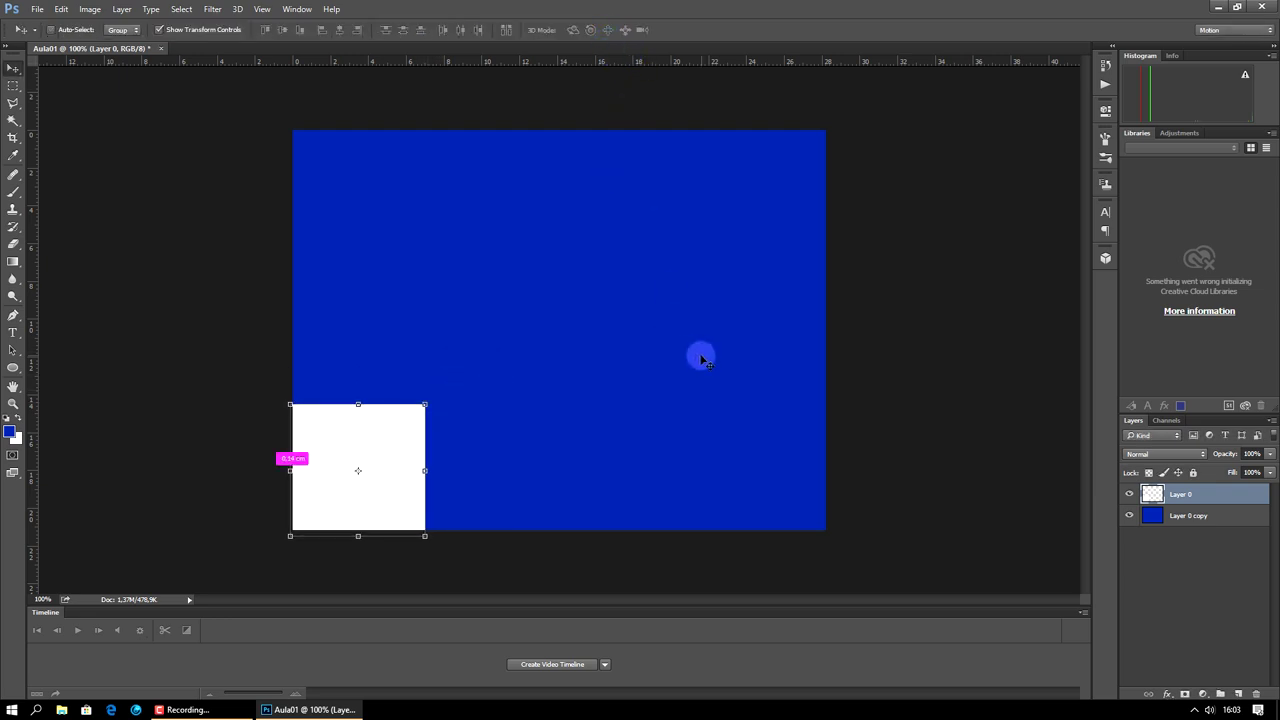
# Make two copies of the white square, stepping diagonally up and then right
pyautogui.hotkey('ctrl', 'j')
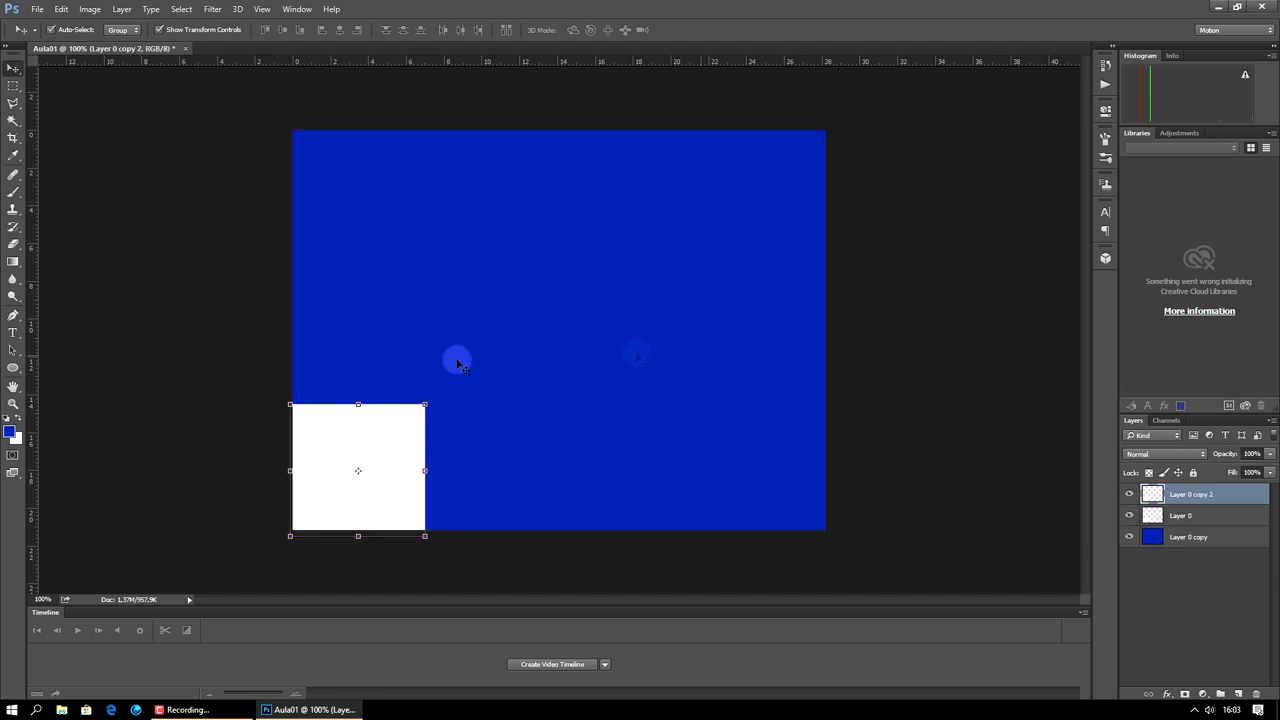
pyautogui.moveTo(368, 443)
pyautogui.mouseDown()
pyautogui.moveTo(563, 297)
pyautogui.moveTo(508, 313)
pyautogui.mouseUp()
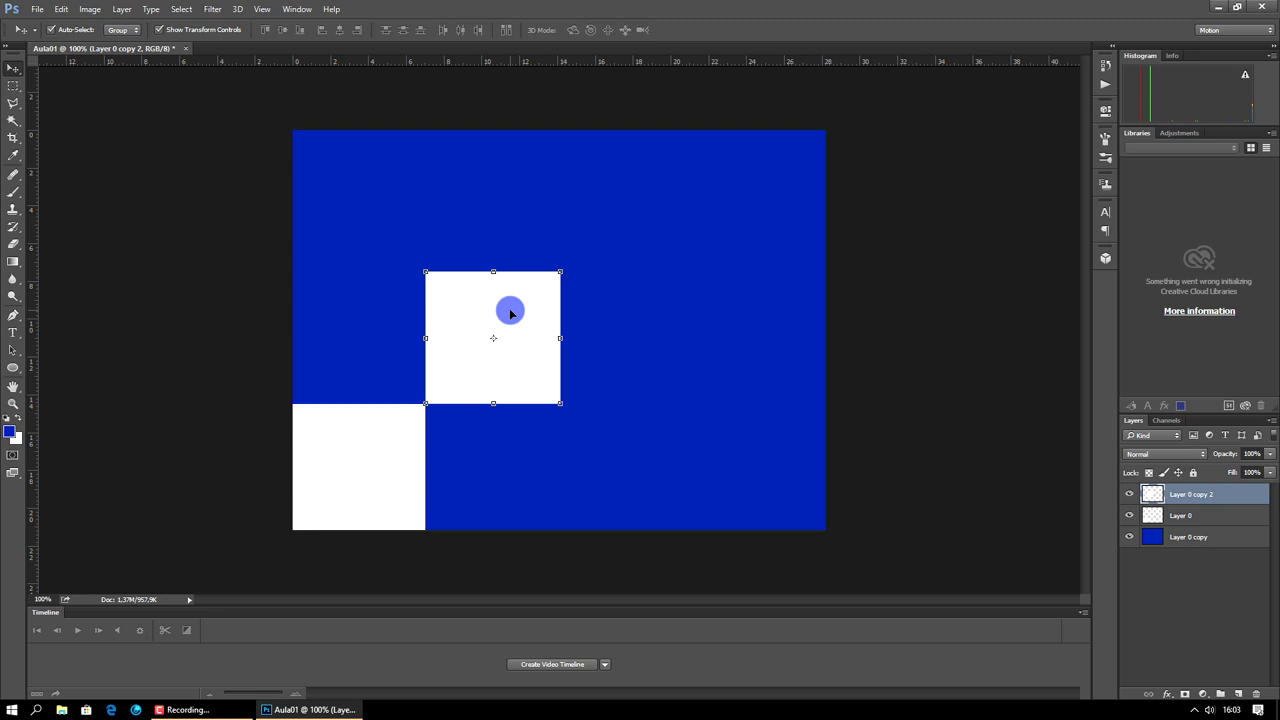
pyautogui.hotkey('ctrl', 'j')
pyautogui.moveTo(508, 313)
pyautogui.mouseDown()
pyautogui.moveTo(657, 323)
pyautogui.moveTo(646, 431)
pyautogui.moveTo(677, 383)
pyautogui.mouseUp()
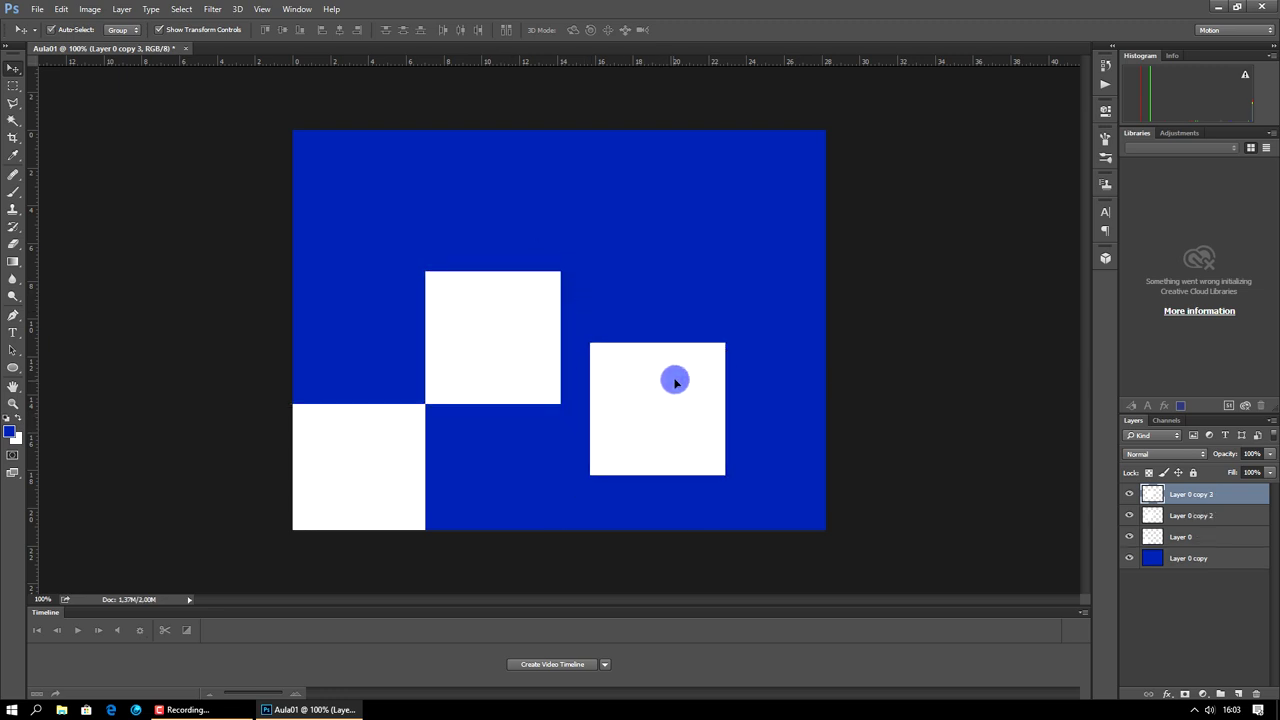
# Select Layer 0 copy 2 and begin picking an olive-yellow foreground colour
pyautogui.click(715, 213)
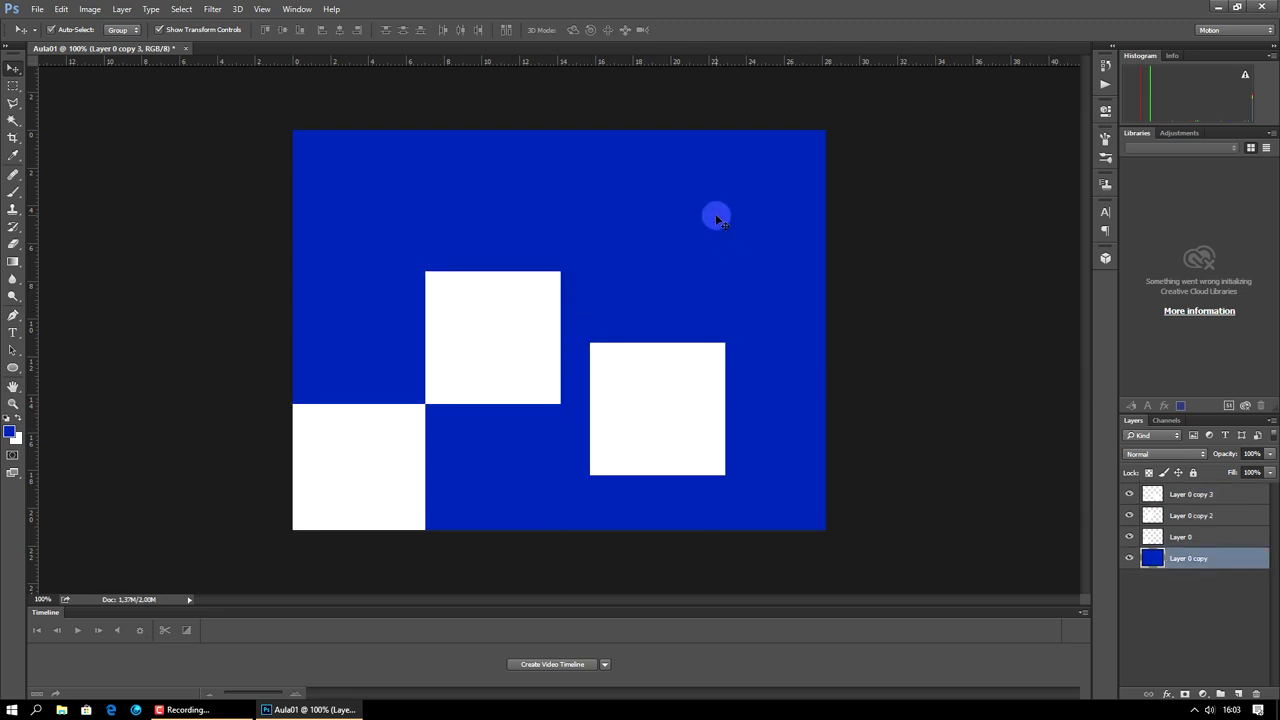
pyautogui.click(1180, 517)
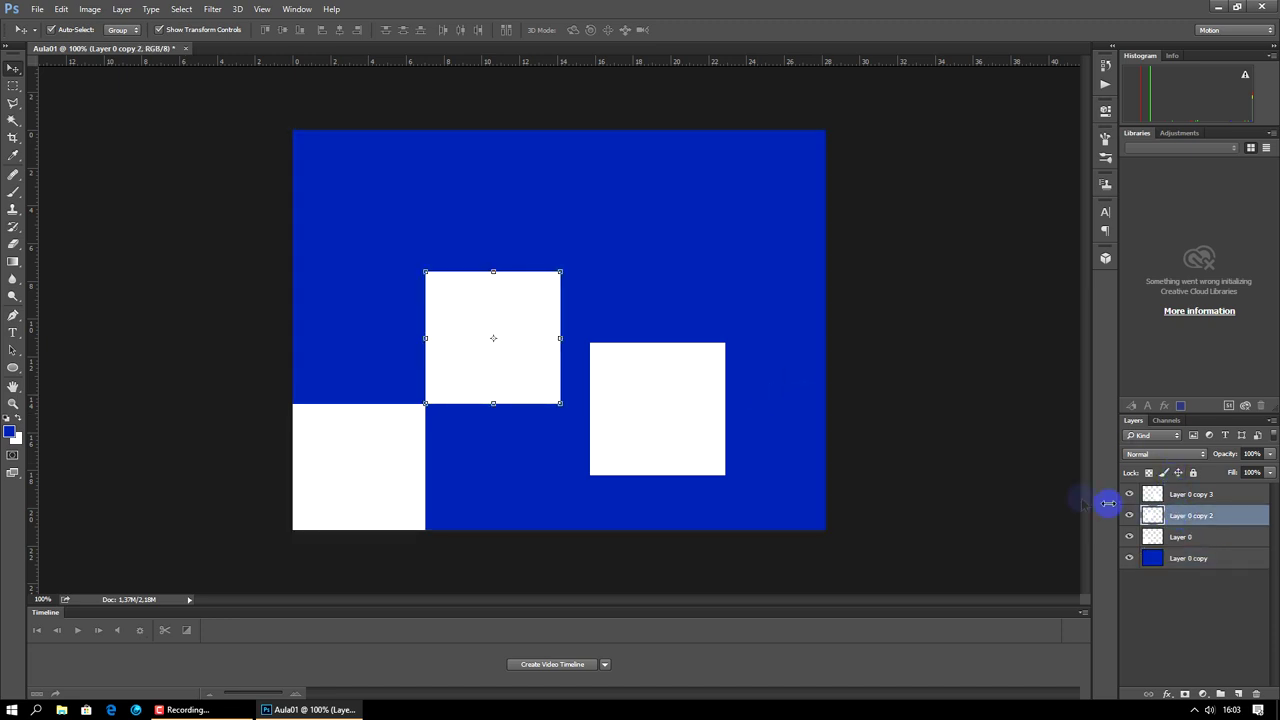
pyautogui.click(12, 440)
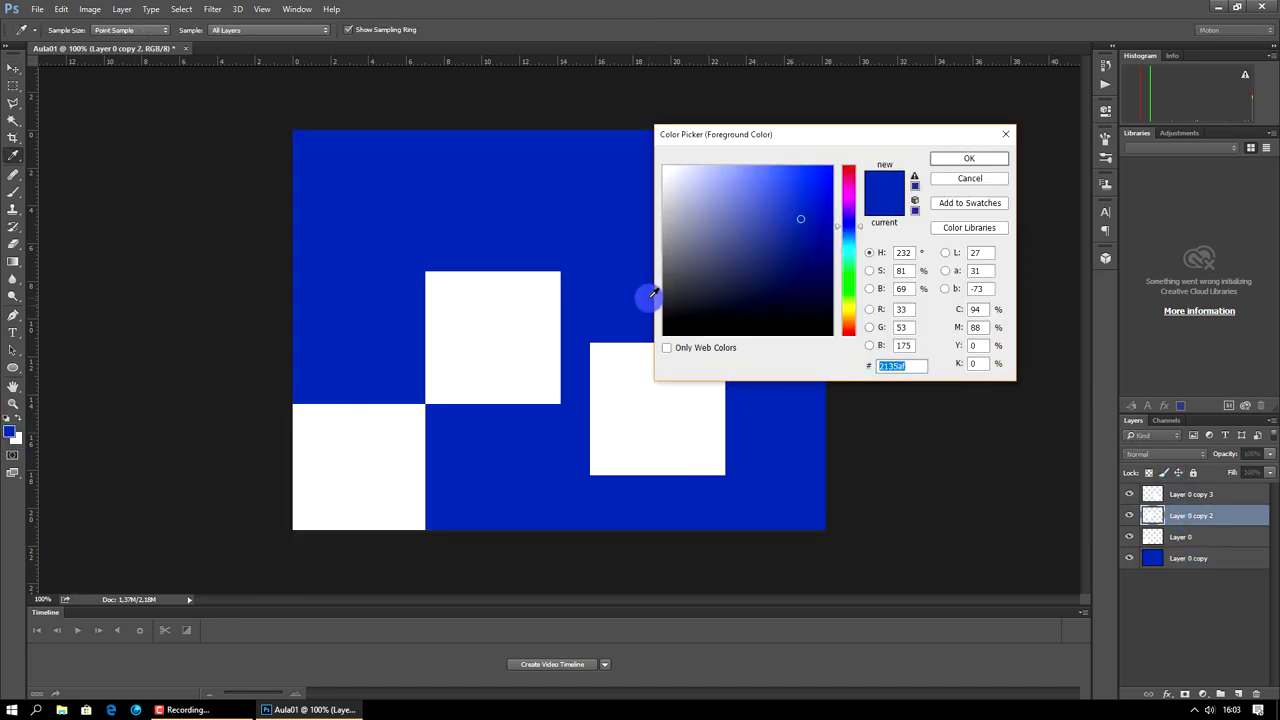
pyautogui.moveTo(850, 315); pyautogui.dragTo(849, 309)
pyautogui.click(818, 228)
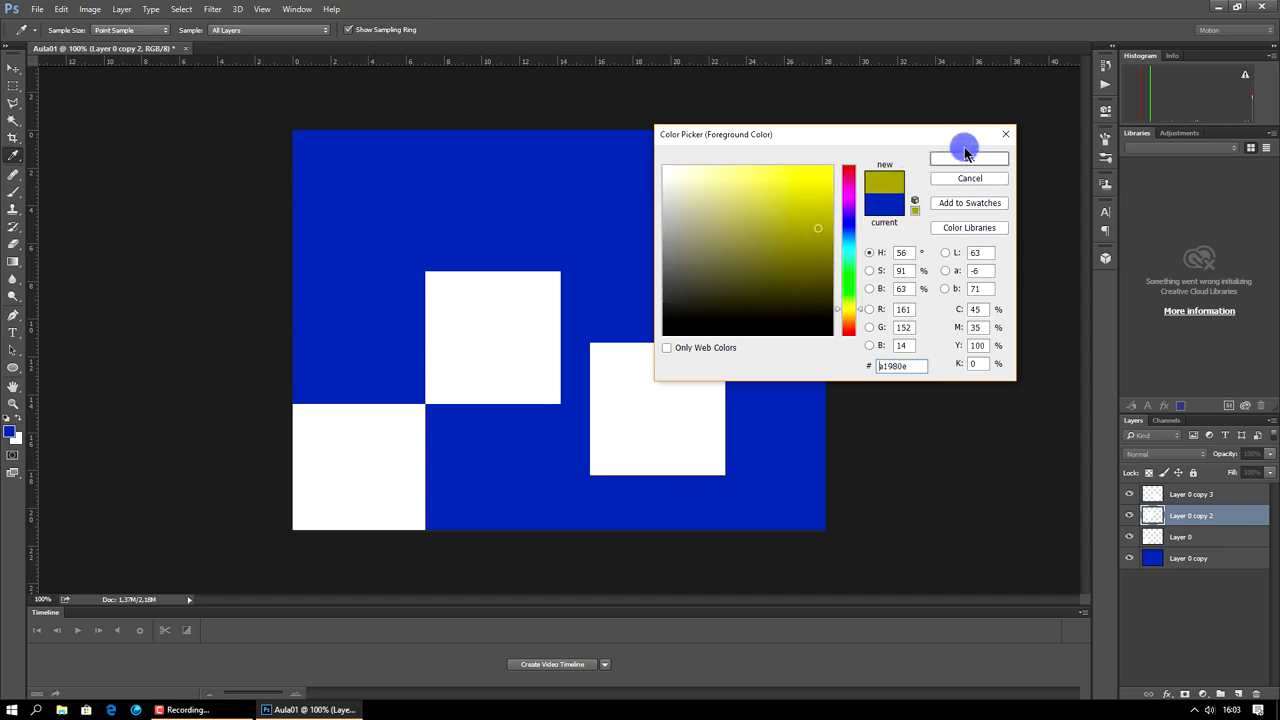
# Fill Layer 0 copy 2 with a bright yellow foreground colour
pyautogui.click(832, 178)
pyautogui.click(950, 158)
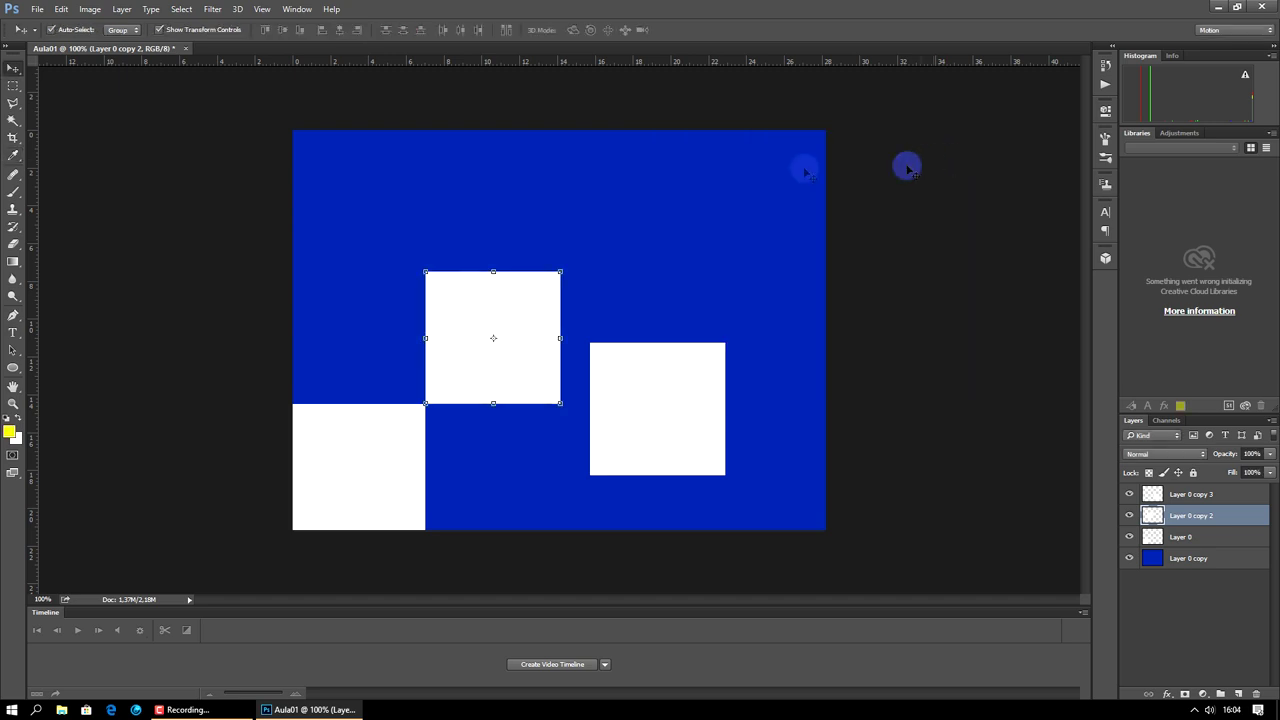
pyautogui.hotkey('alt', 'BackSpace')
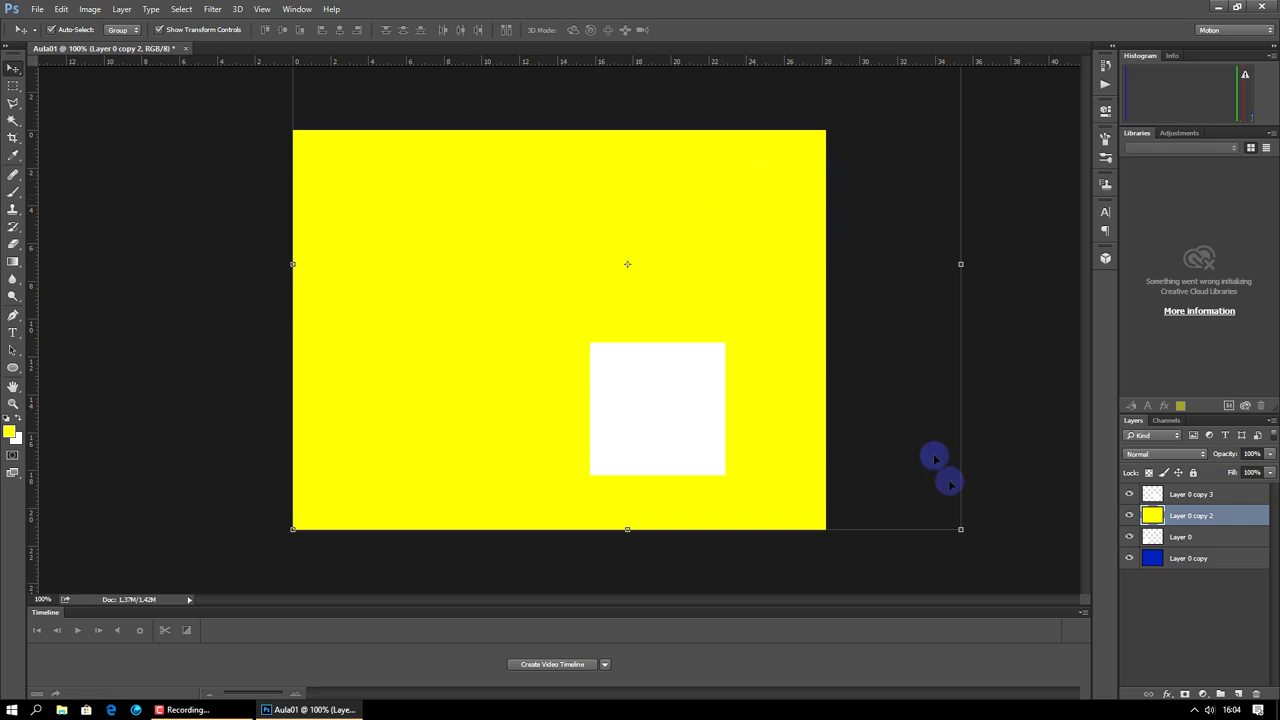
# Scale and move the yellow layer into a square above-left of centre
pyautogui.moveTo(967, 531); pyautogui.dragTo(548, 268)
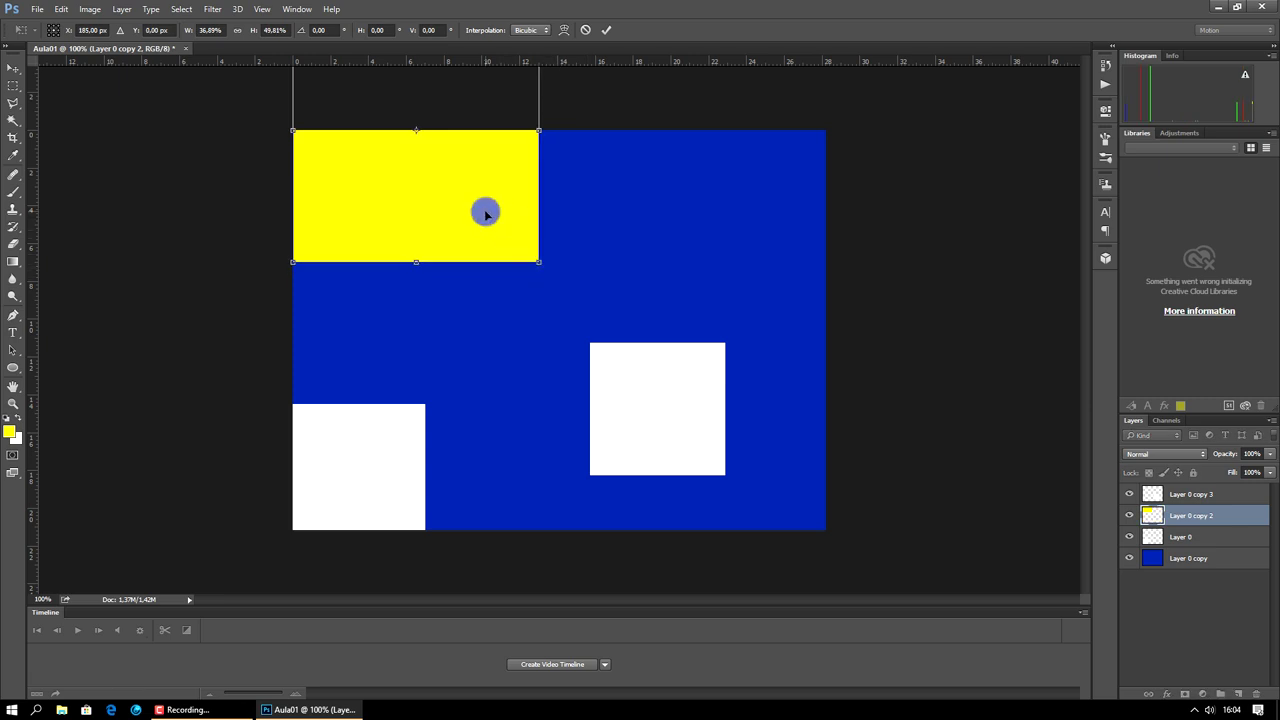
pyautogui.moveTo(486, 211); pyautogui.dragTo(628, 293)
pyautogui.moveTo(683, 213)
pyautogui.mouseDown()
pyautogui.moveTo(585, 332)
pyautogui.moveTo(557, 249)
pyautogui.moveTo(519, 240)
pyautogui.mouseUp()
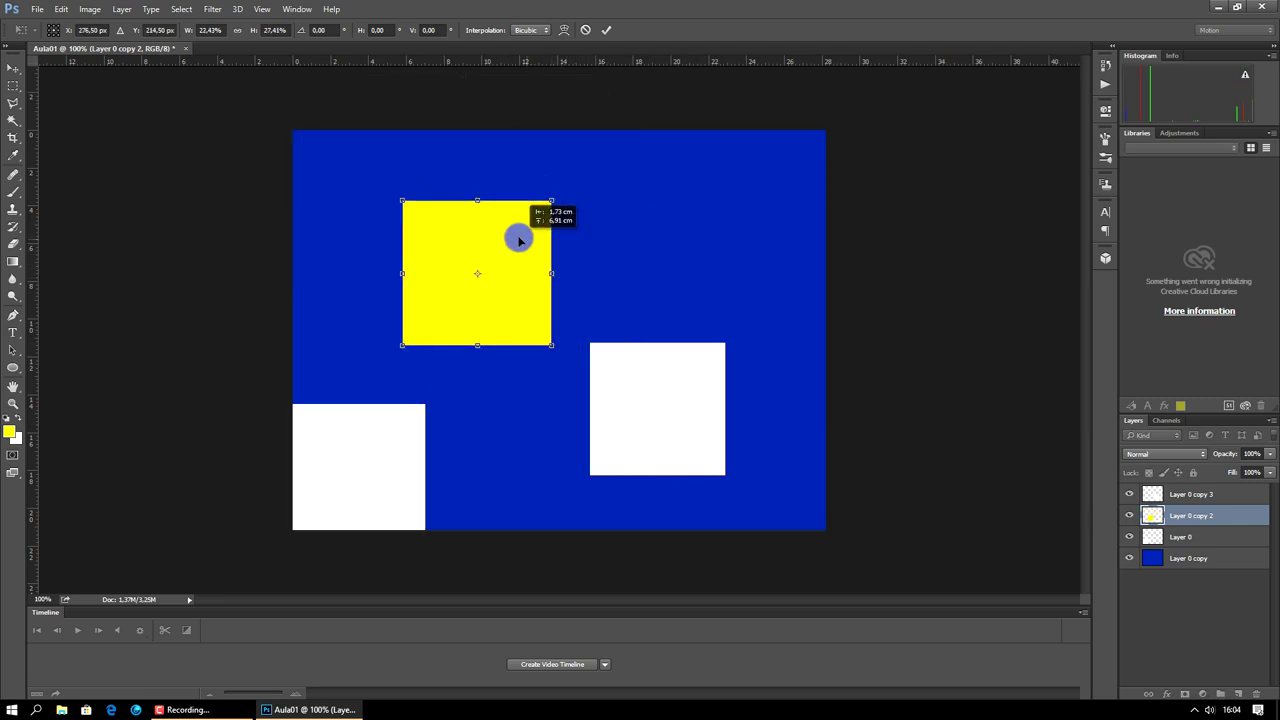
pyautogui.click(607, 37)
pyautogui.click(820, 277)
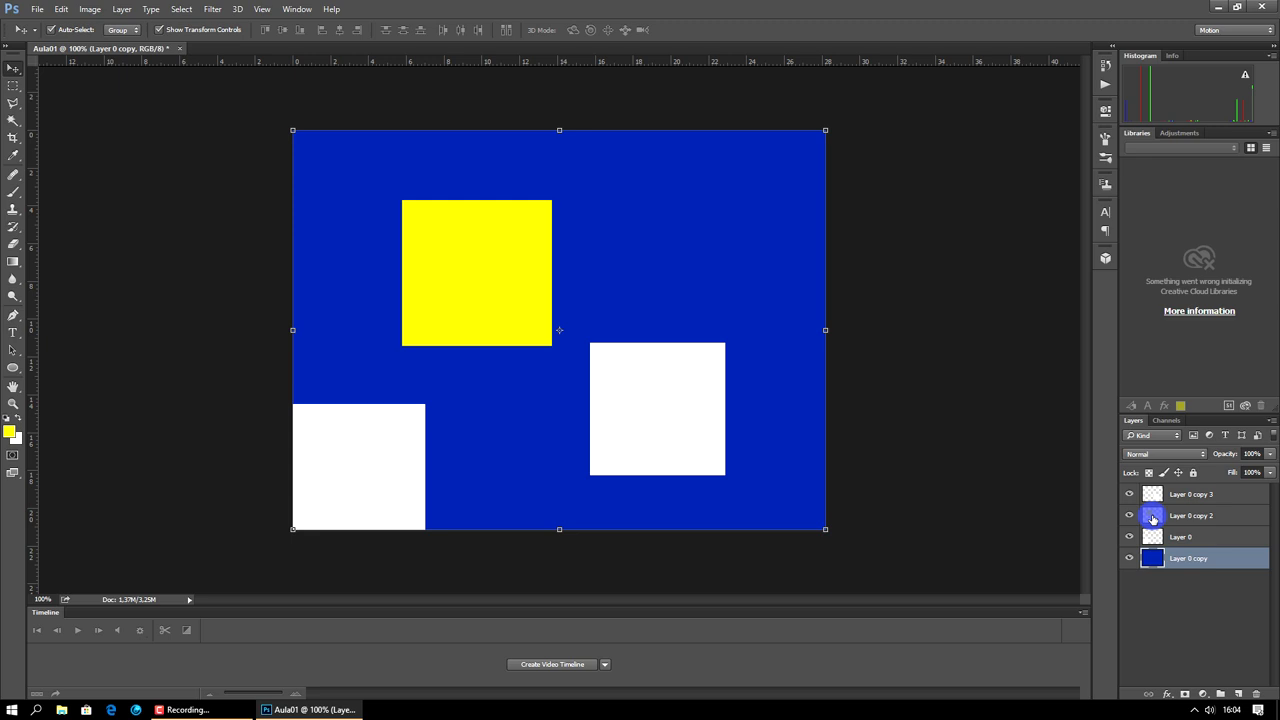
# Erase a horizontal band through the yellow square on its own layer
pyautogui.click(908, 264)
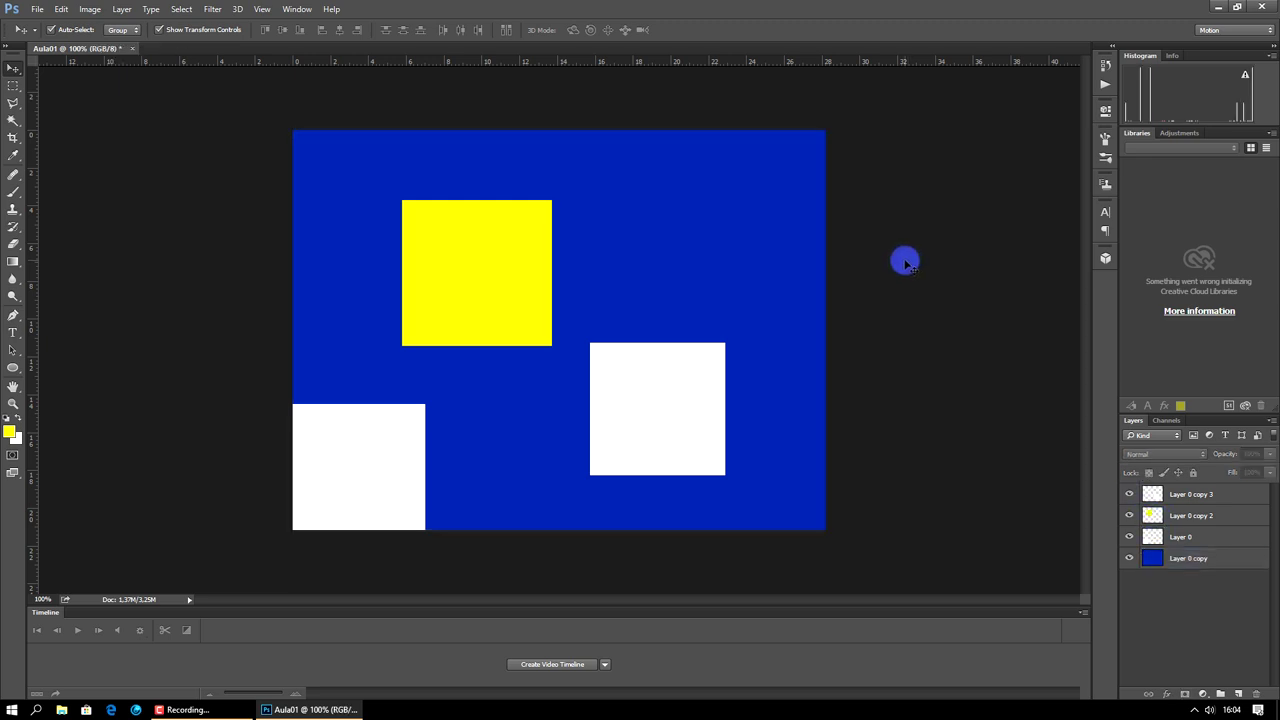
pyautogui.click(17, 245)
pyautogui.click(460, 262)
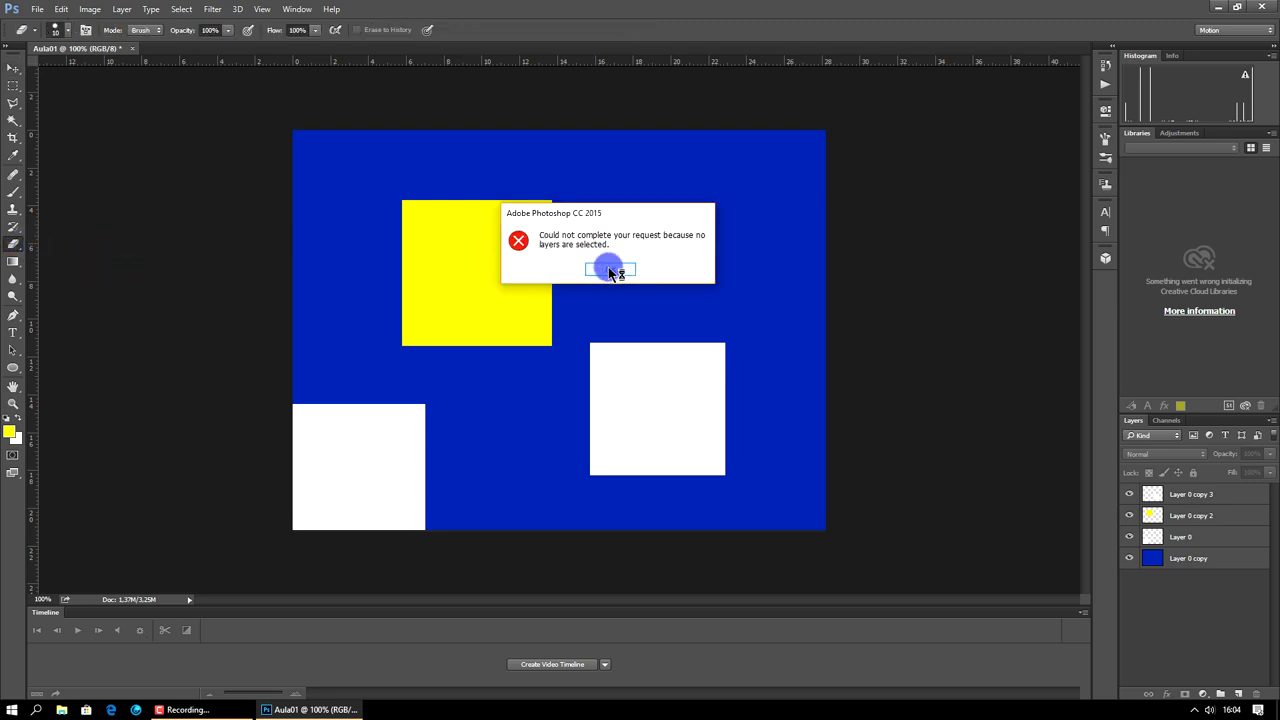
pyautogui.click(610, 270)
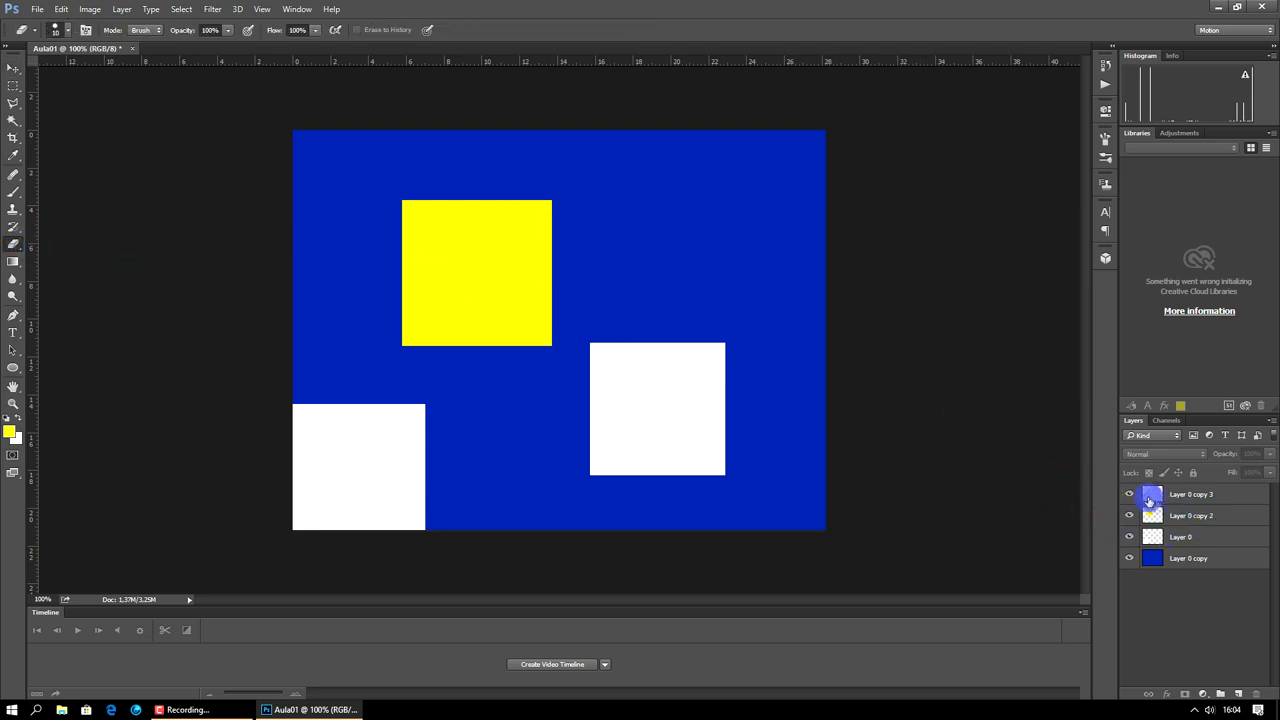
pyautogui.click(1176, 515)
pyautogui.moveTo(508, 271); pyautogui.dragTo(346, 277)
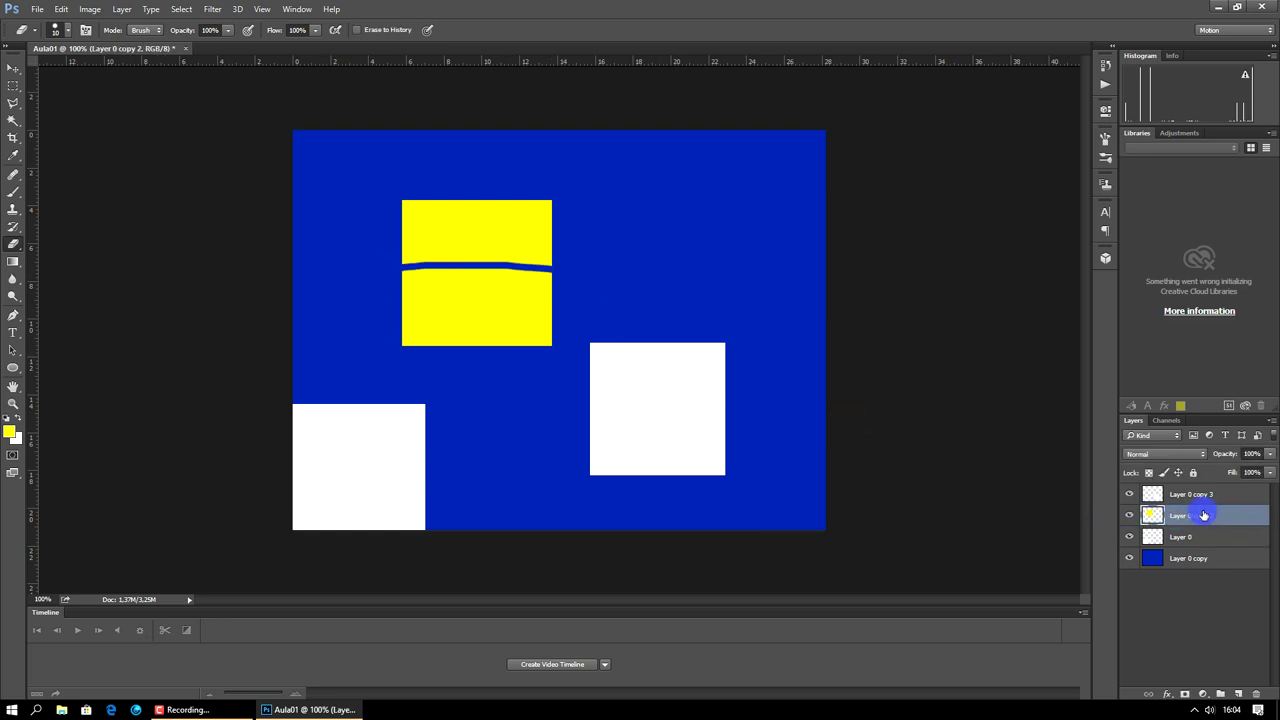
# Erase strokes across the blue background layer and through the yellow rectangles
pyautogui.click(1185, 561)
pyautogui.moveTo(770, 230)
pyautogui.mouseDown()
pyautogui.moveTo(610, 209)
pyautogui.moveTo(468, 286)
pyautogui.mouseUp()
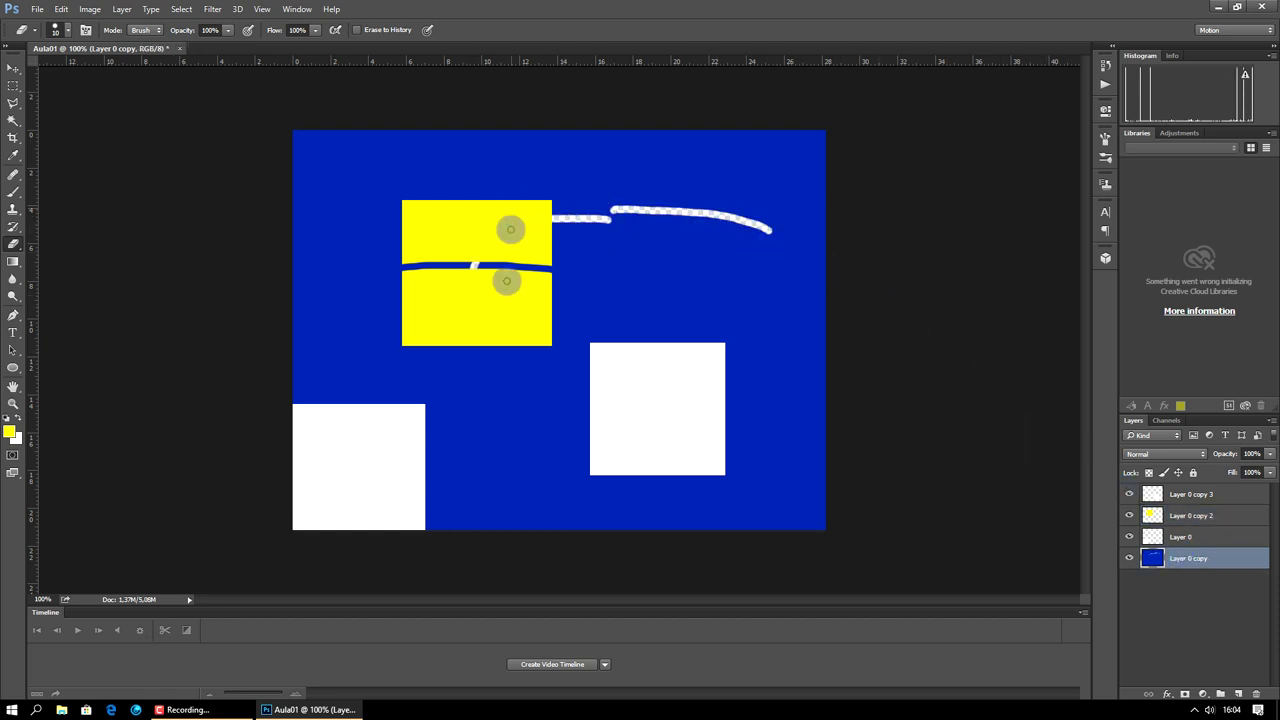
pyautogui.moveTo(510, 220)
pyautogui.mouseDown()
pyautogui.moveTo(530, 238)
pyautogui.moveTo(524, 372)
pyautogui.mouseUp()
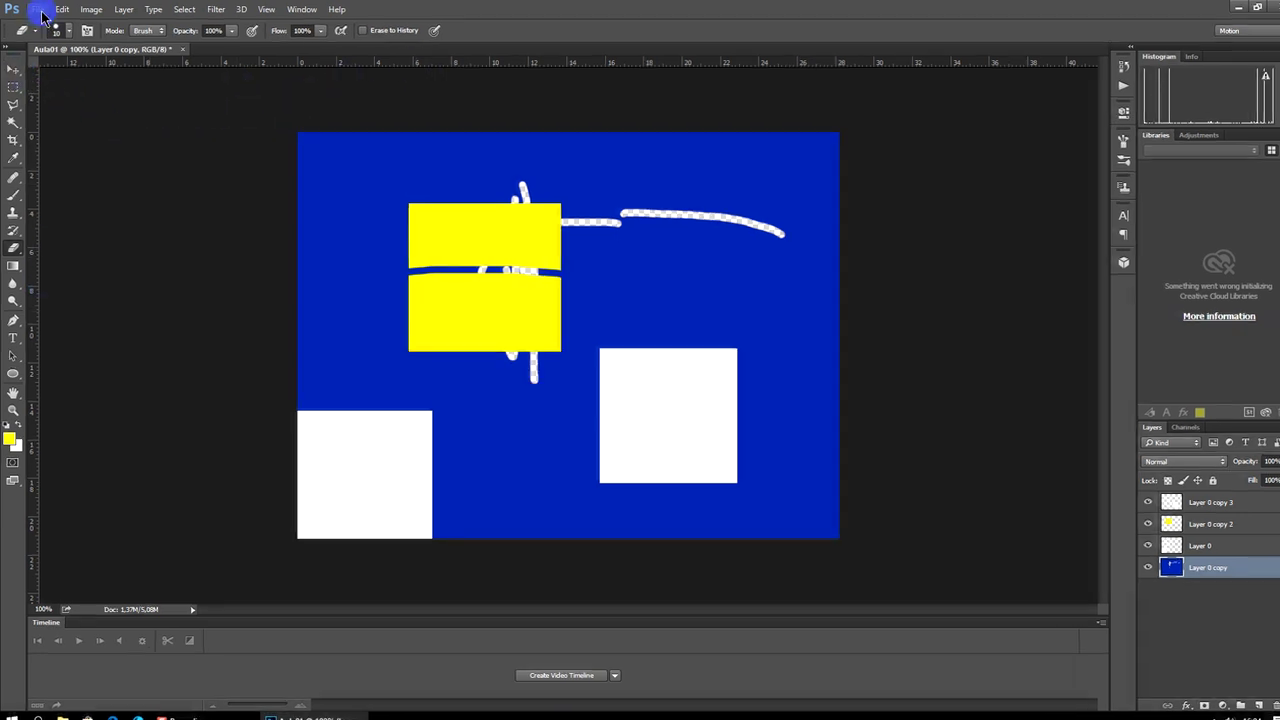
pyautogui.click(40, 10)
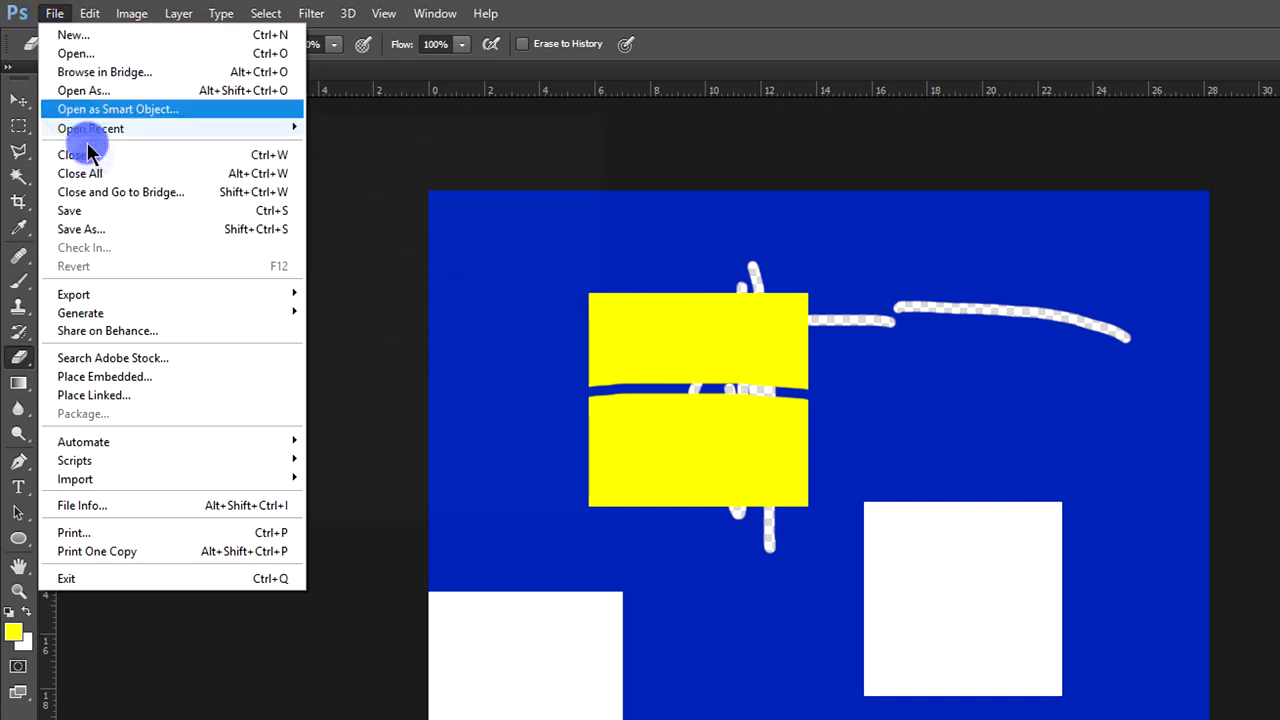
# Start Save As and create a Desktop folder named 'Curso Photoshop 2018 2019'
pyautogui.click(107, 238)
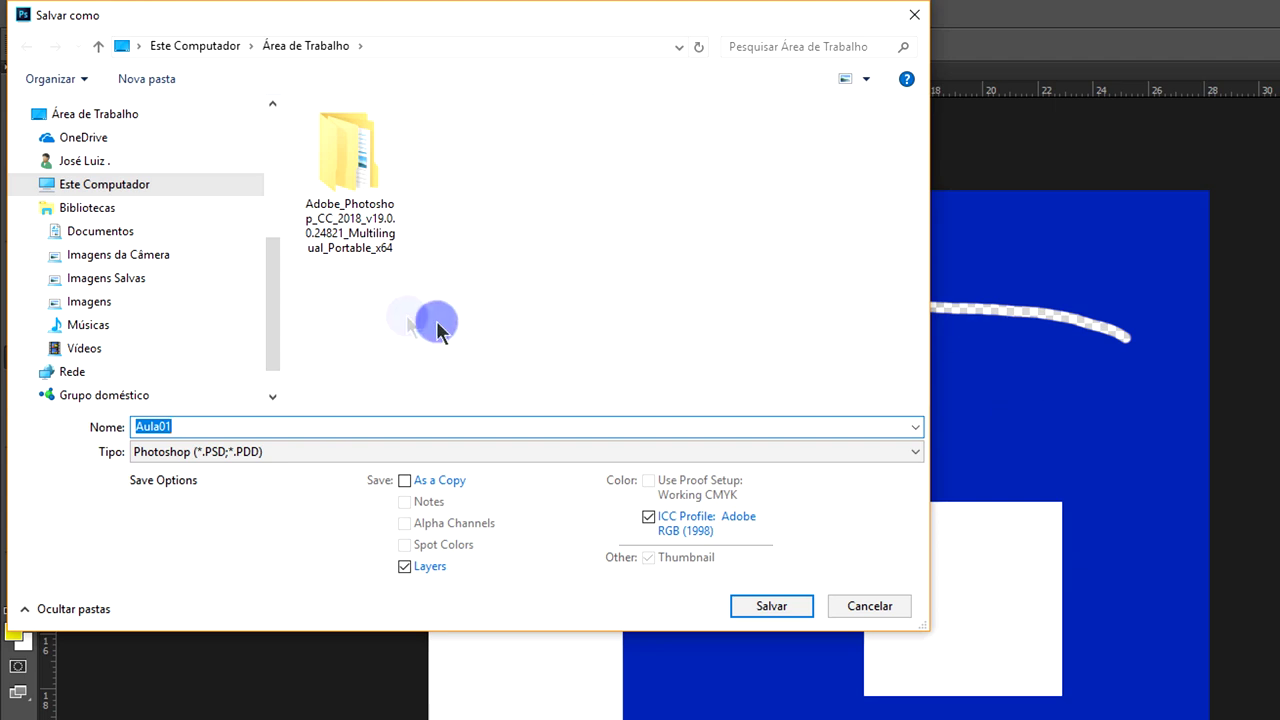
pyautogui.click(130, 118)
pyautogui.click(150, 80)
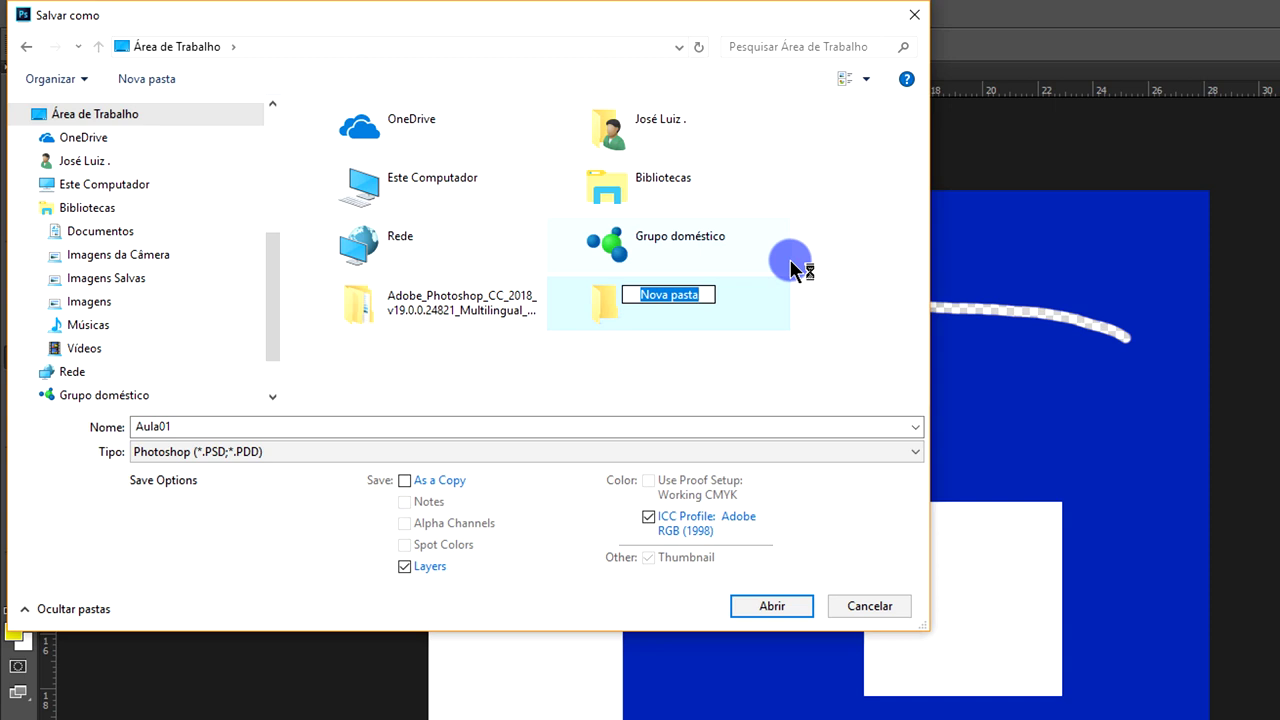
pyautogui.write('Curso Photoshop')
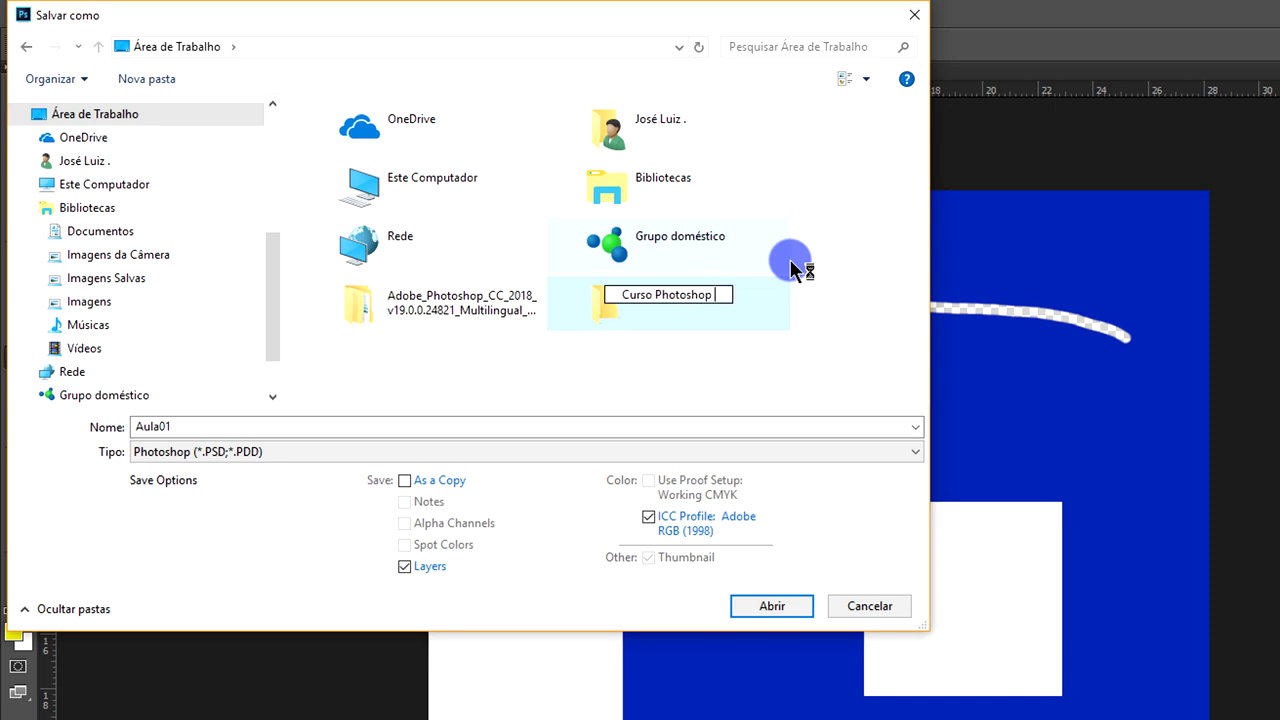
pyautogui.write('2019')
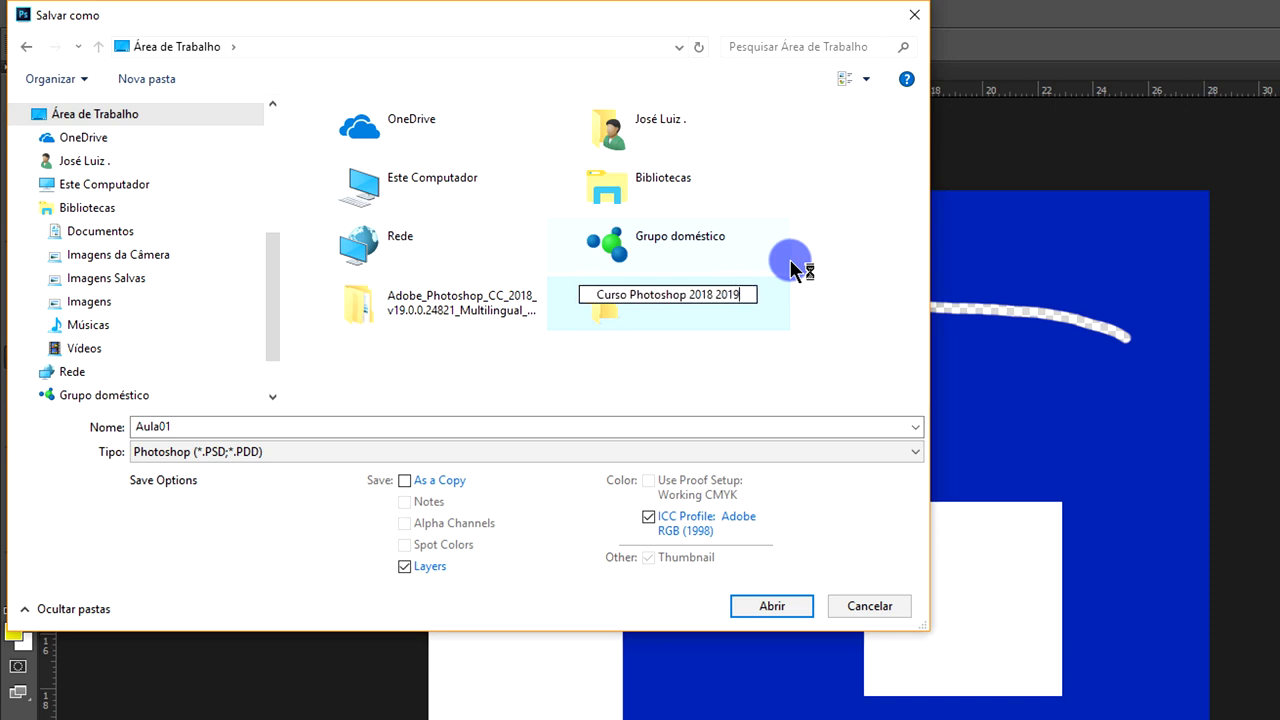
pyautogui.press('Return')
pyautogui.press('Return')
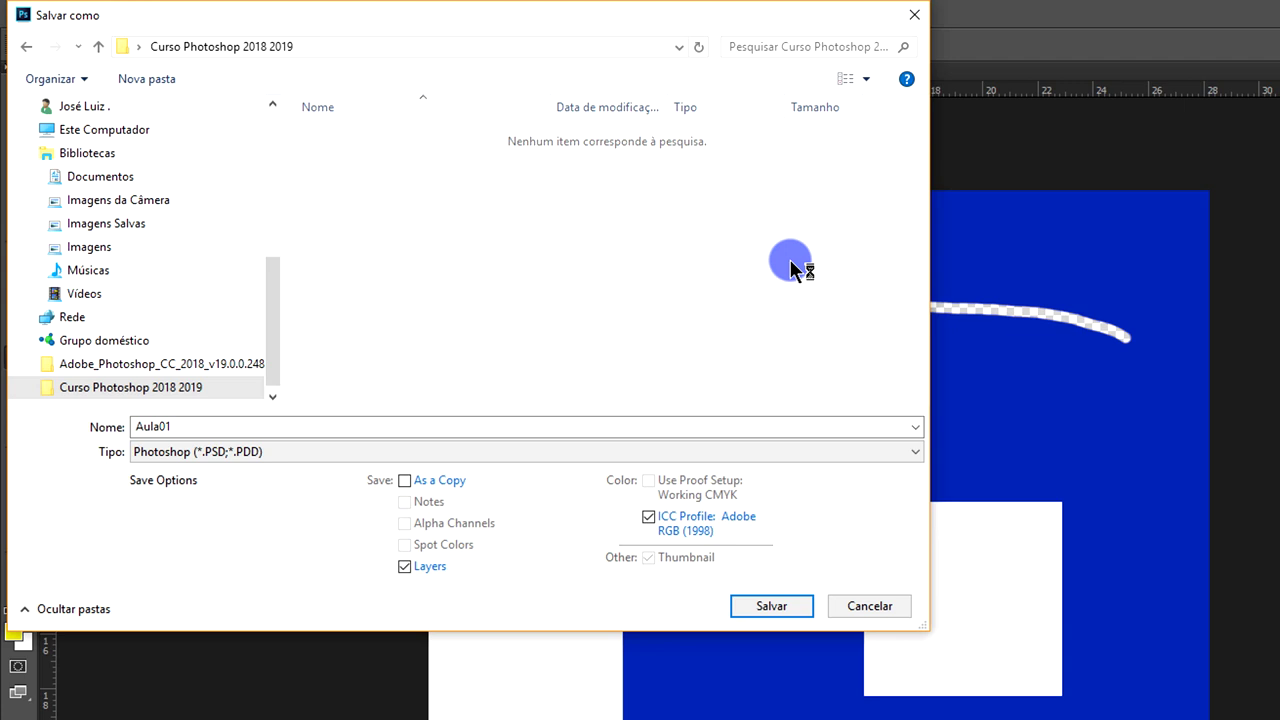
# Create an Aula01 subfolder inside it and save Aula01.psd there
pyautogui.click(170, 80)
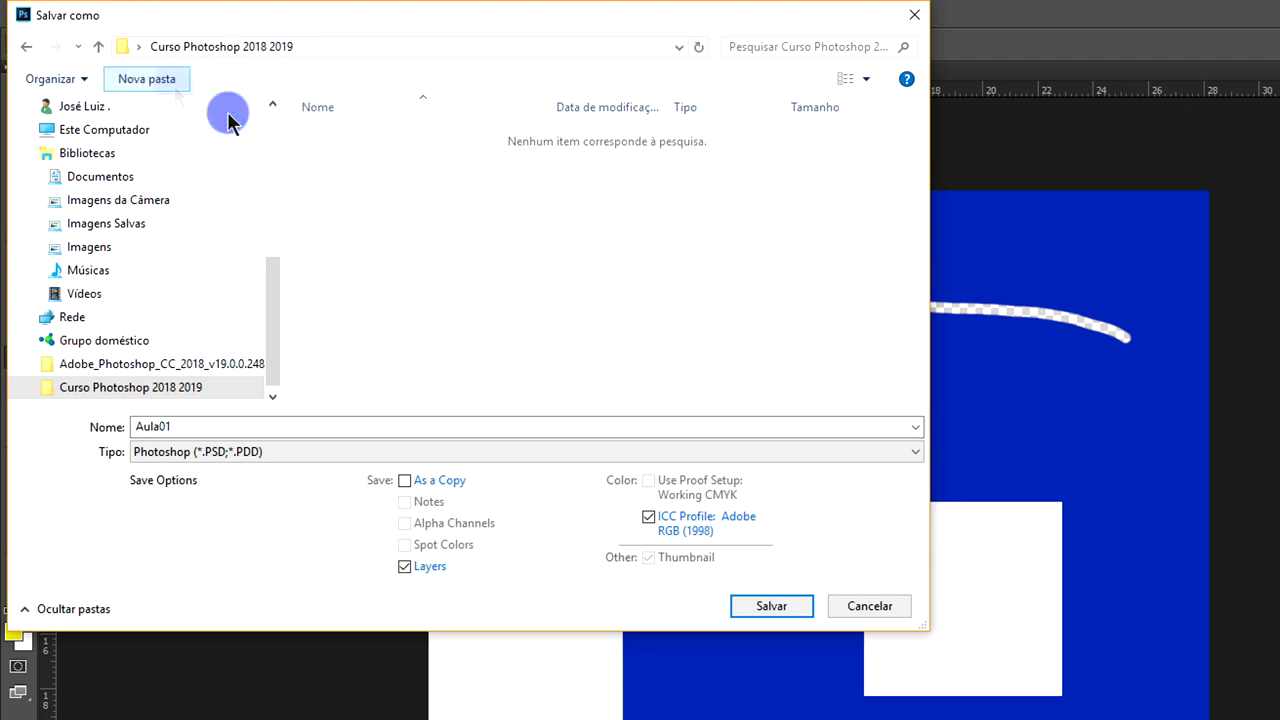
pyautogui.write('Aula01')
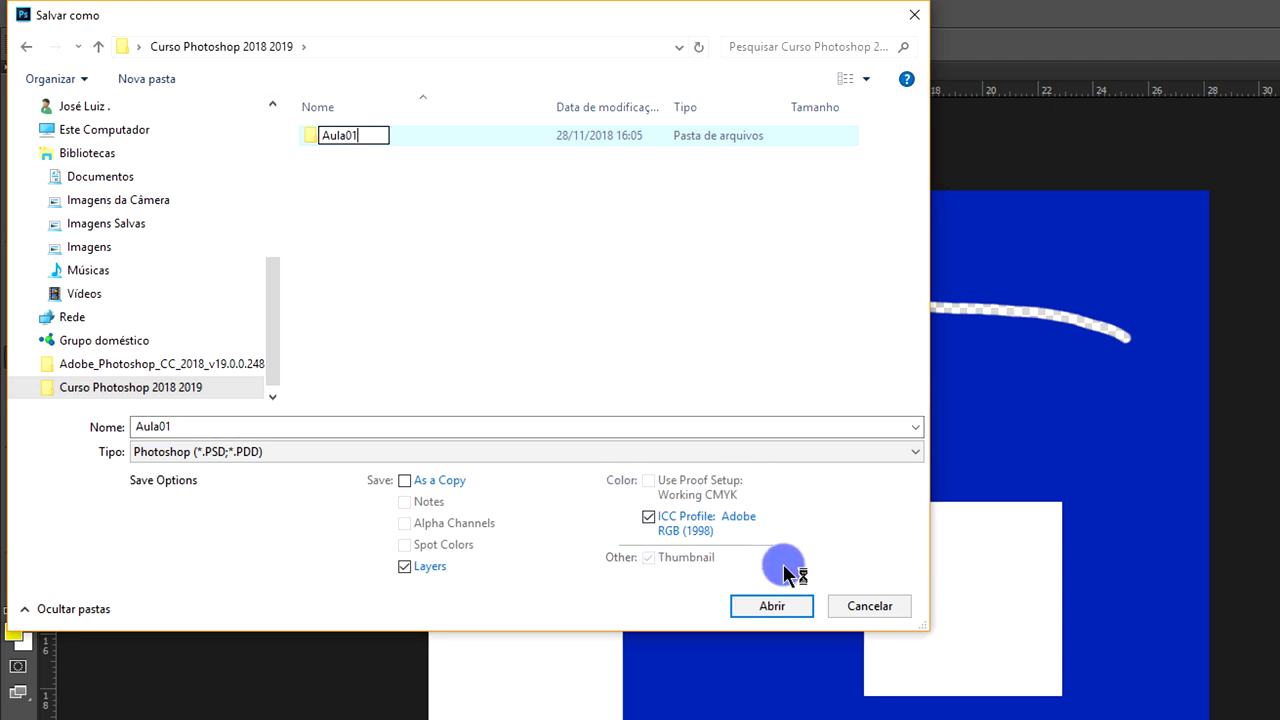
pyautogui.click(777, 602)
pyautogui.click(776, 602)
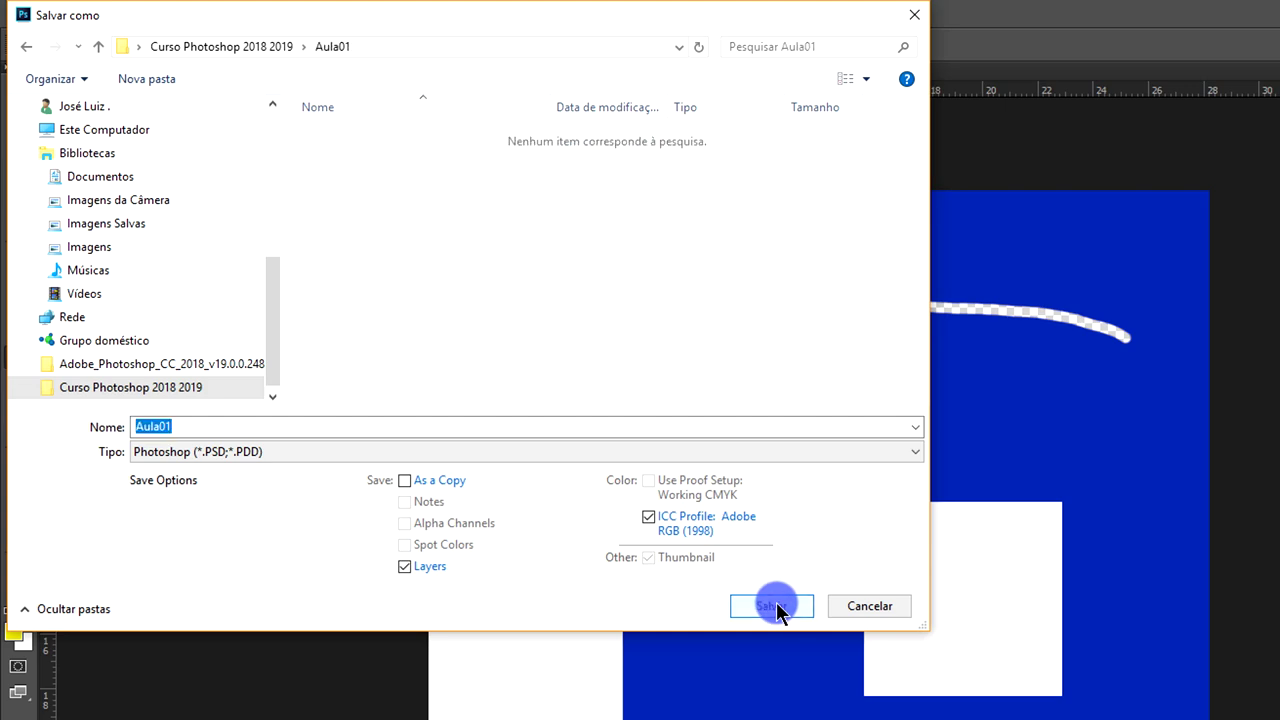
pyautogui.click(195, 428)
pyautogui.click(768, 606)
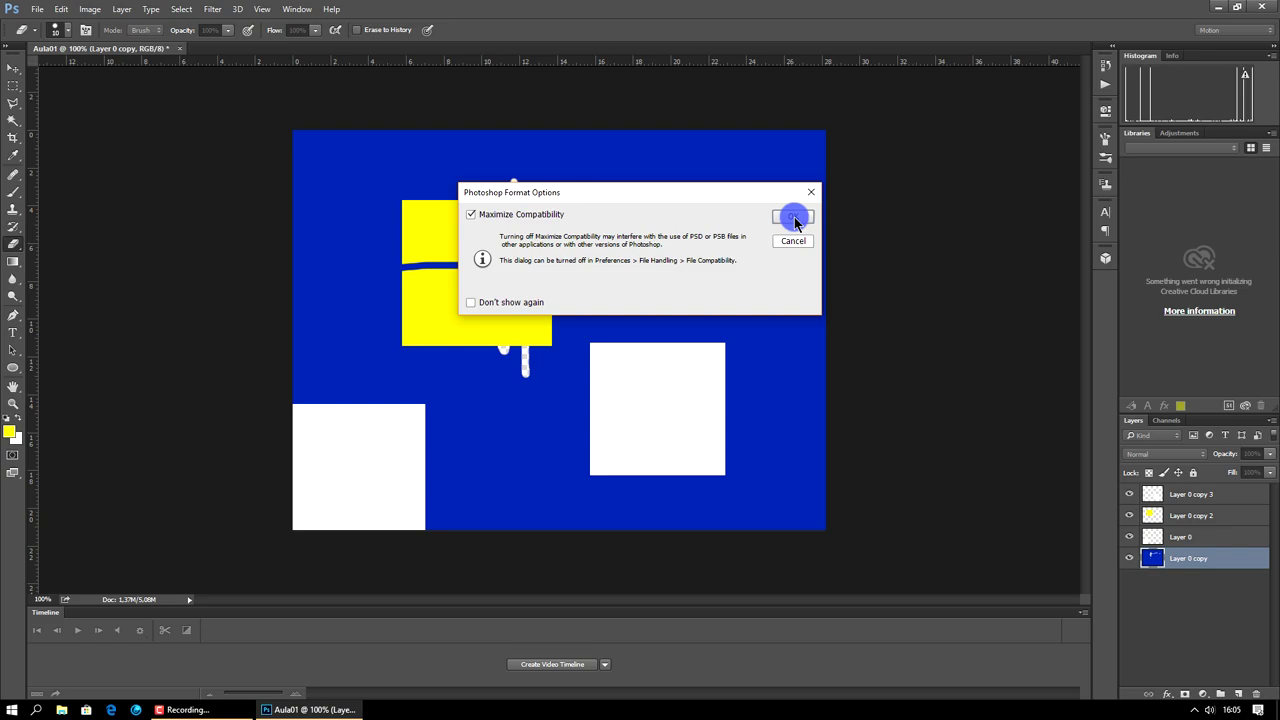
pyautogui.click(793, 218)
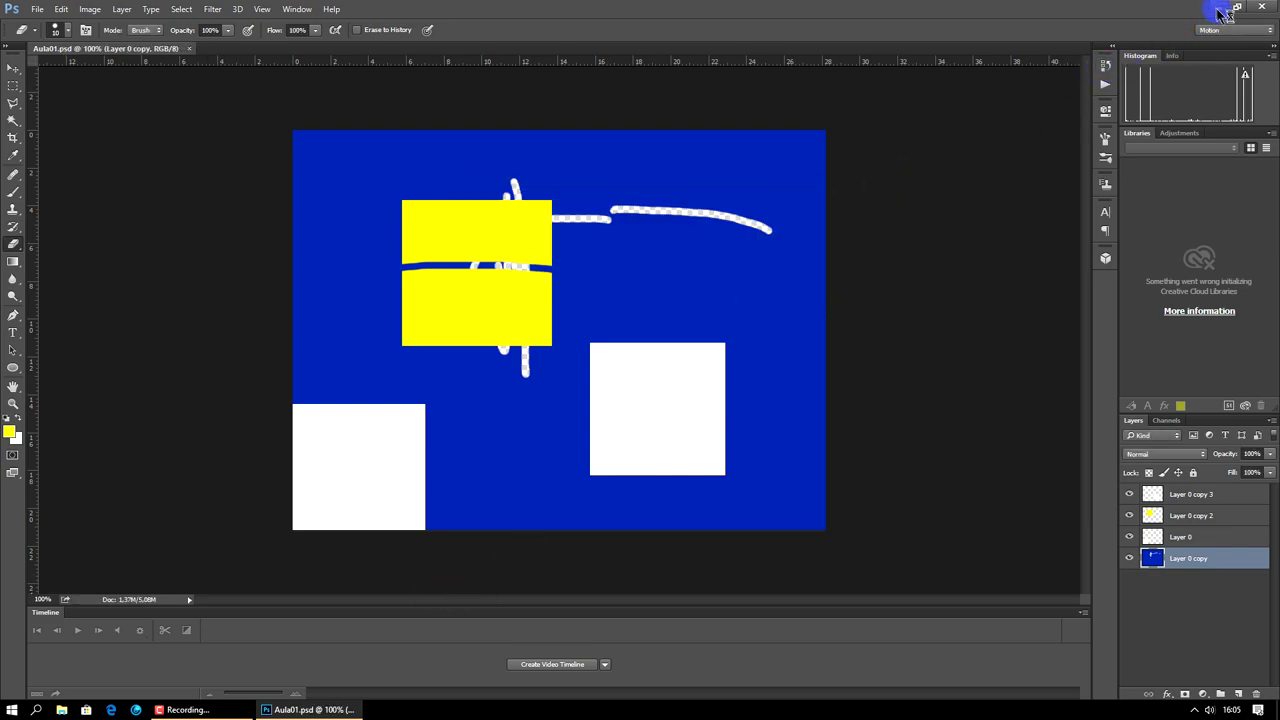
pyautogui.click(1220, 10)
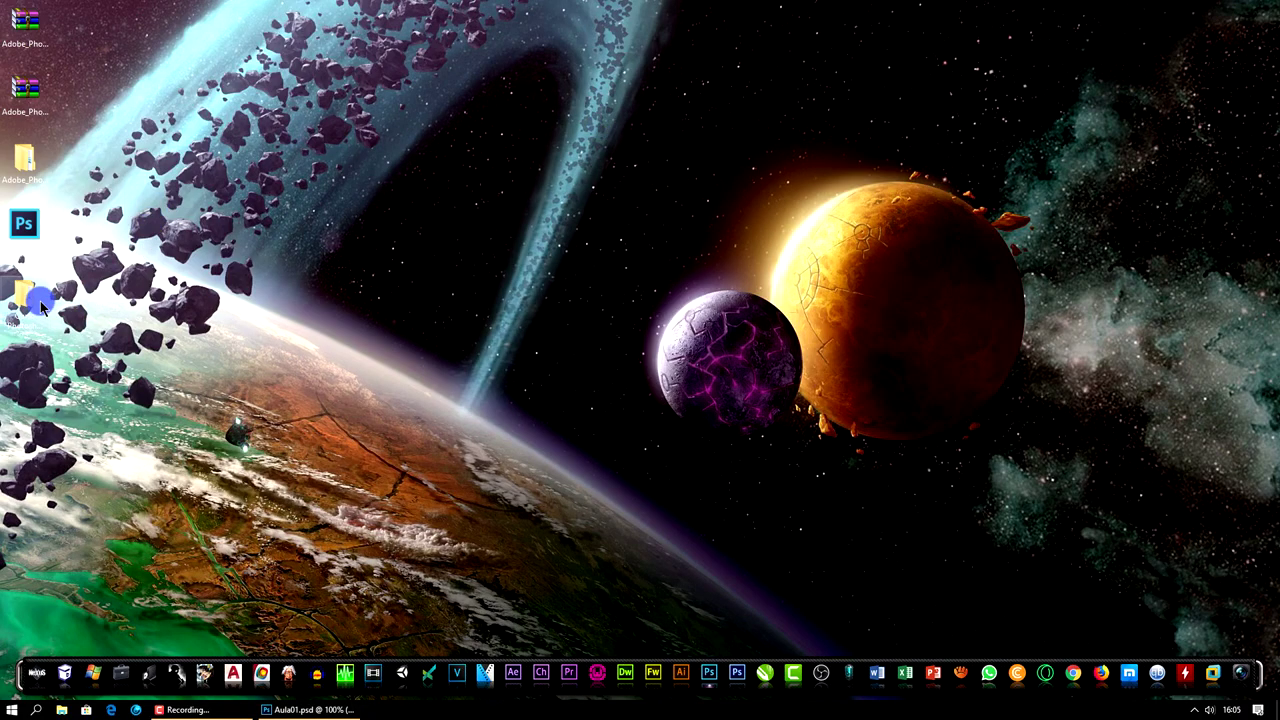
# Open Aula01.psd from the desktop's Curso Photoshop 2018 2019 > Aula01 folder
pyautogui.moveTo(27, 297); pyautogui.dragTo(340, 232)
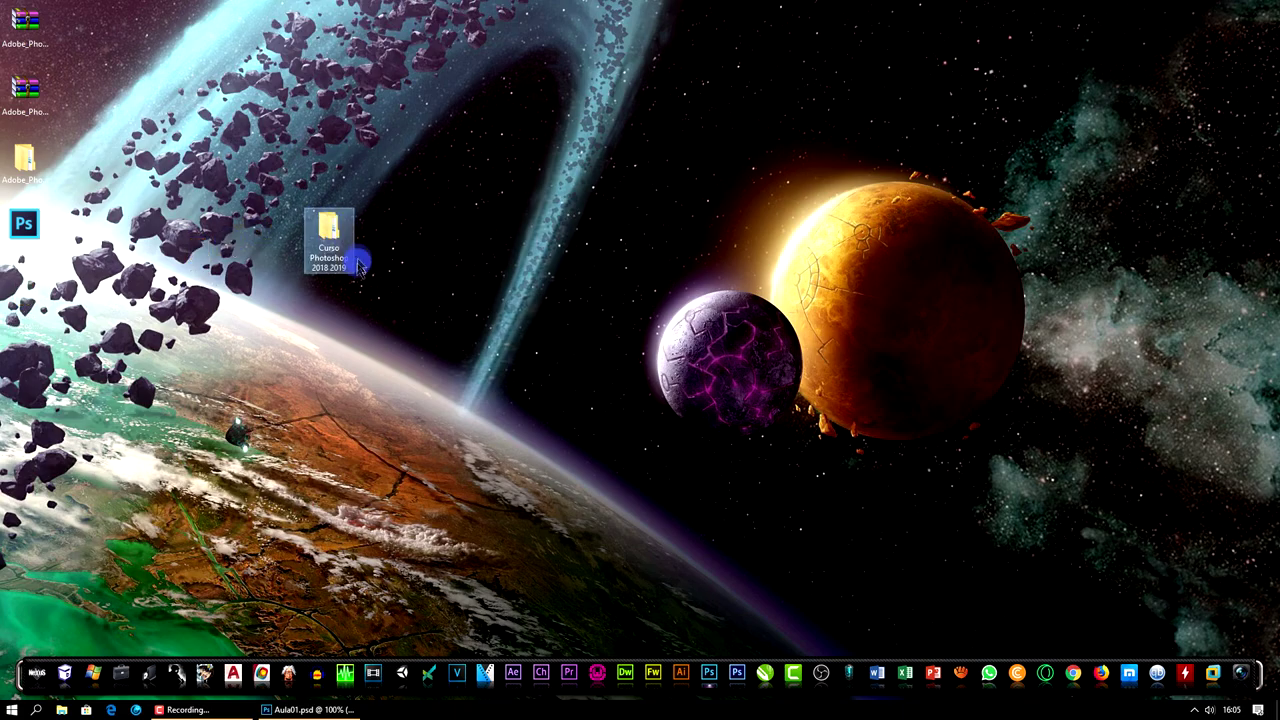
pyautogui.doubleClick(340, 232)
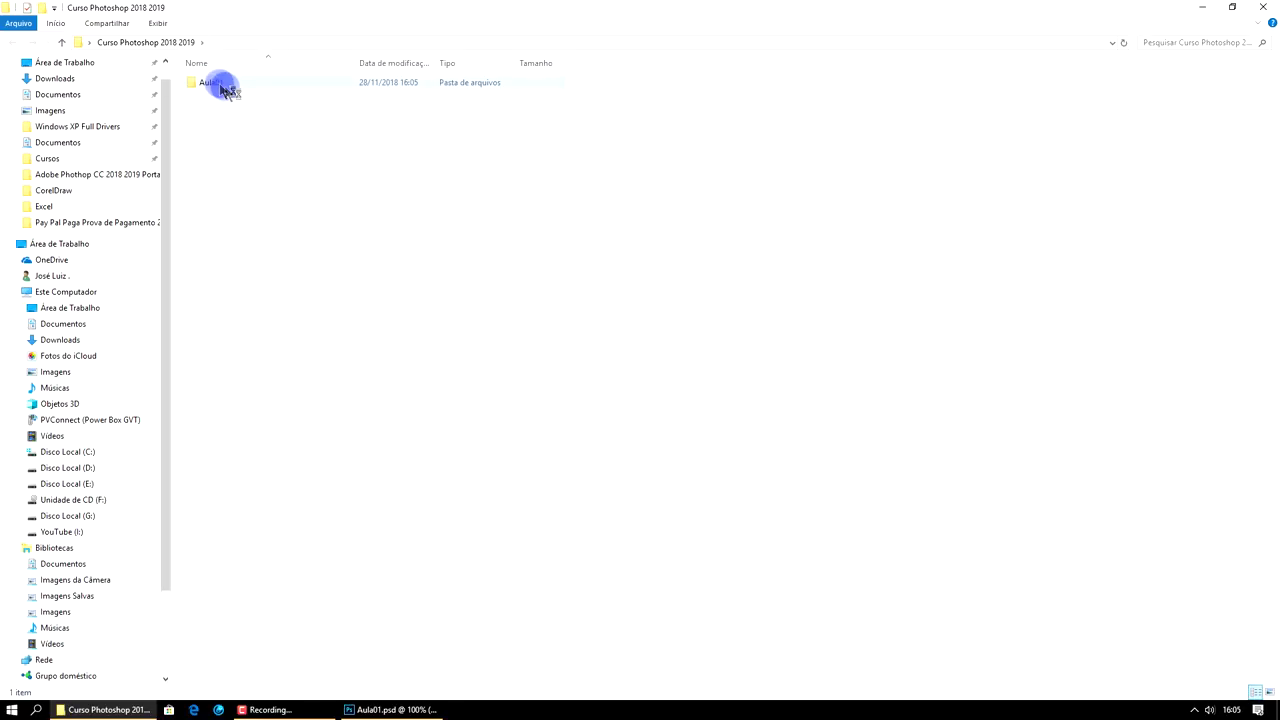
pyautogui.doubleClick(223, 86)
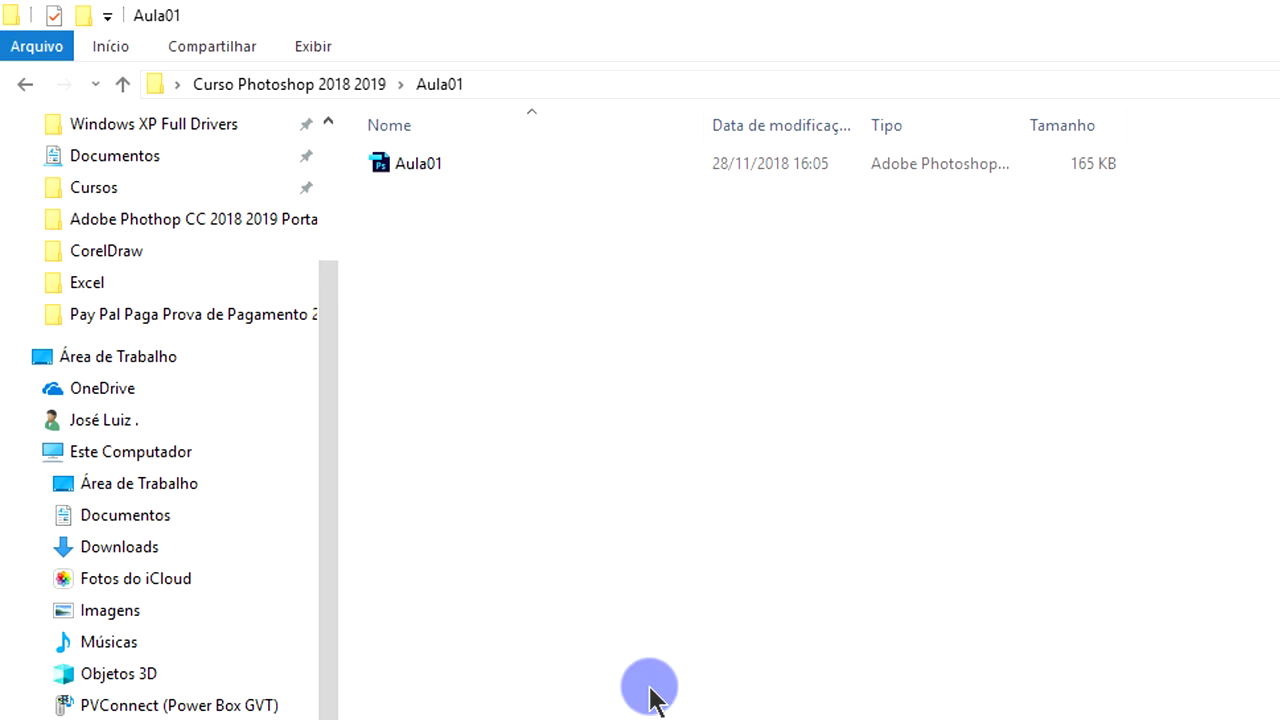
pyautogui.doubleClick(407, 180)
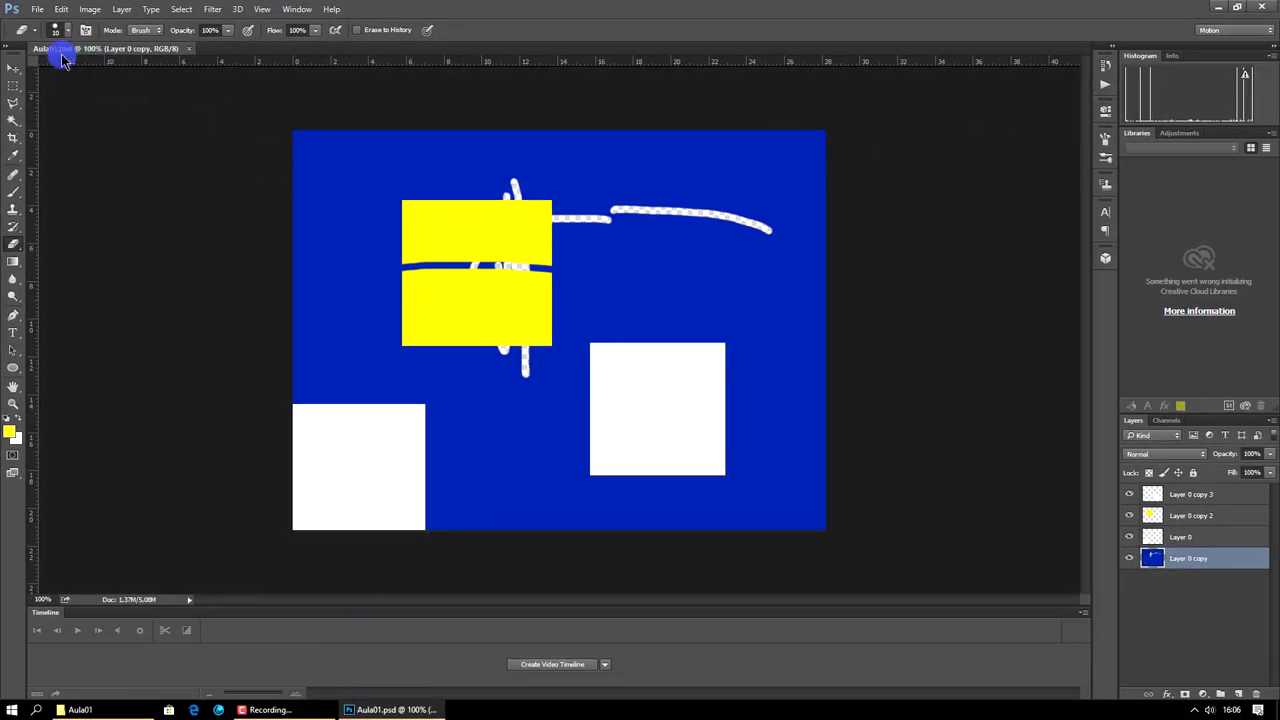
# Start a Save As copy, switching the format from JPEG to PNG, then dismiss the PNG options
pyautogui.click(40, 12)
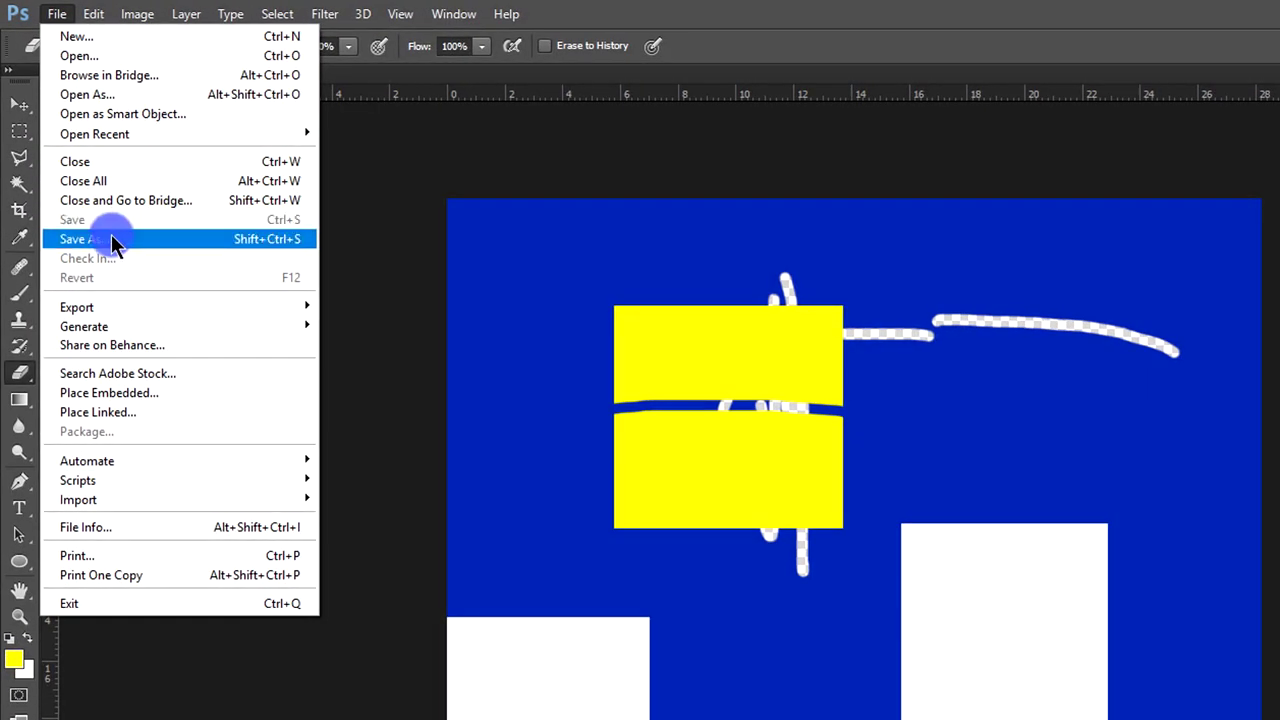
pyautogui.click(86, 197)
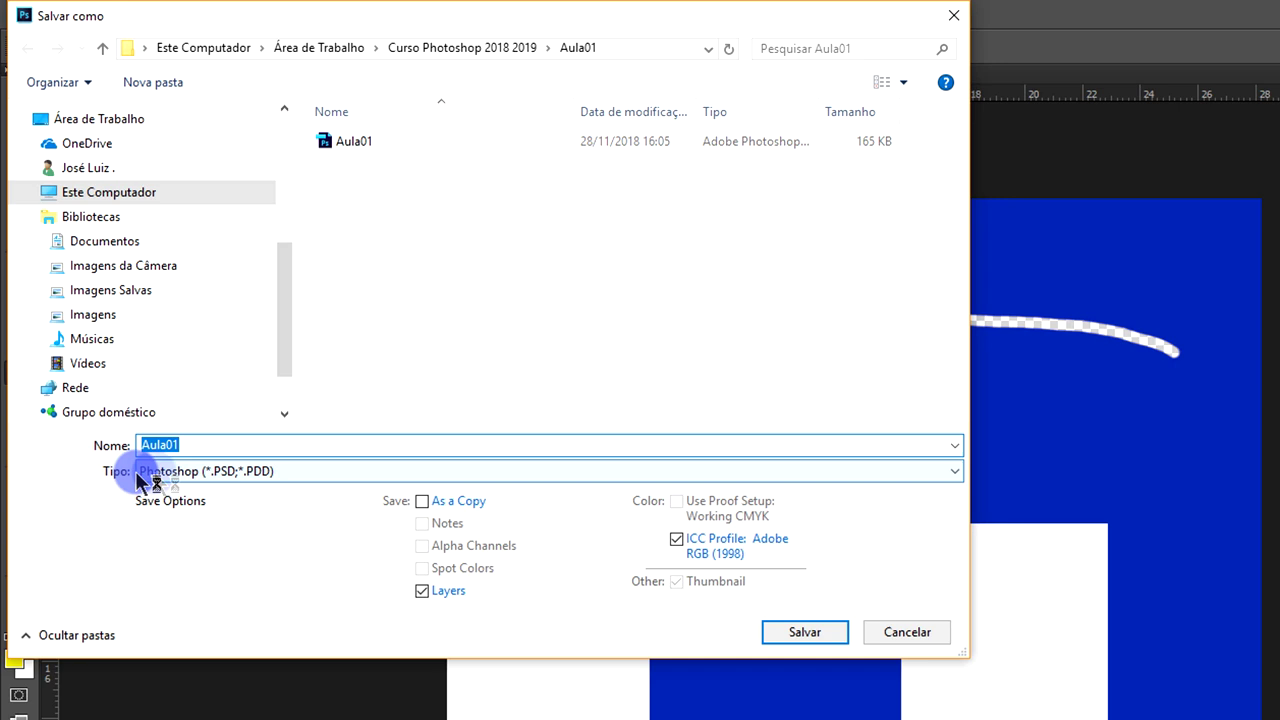
pyautogui.click(218, 478)
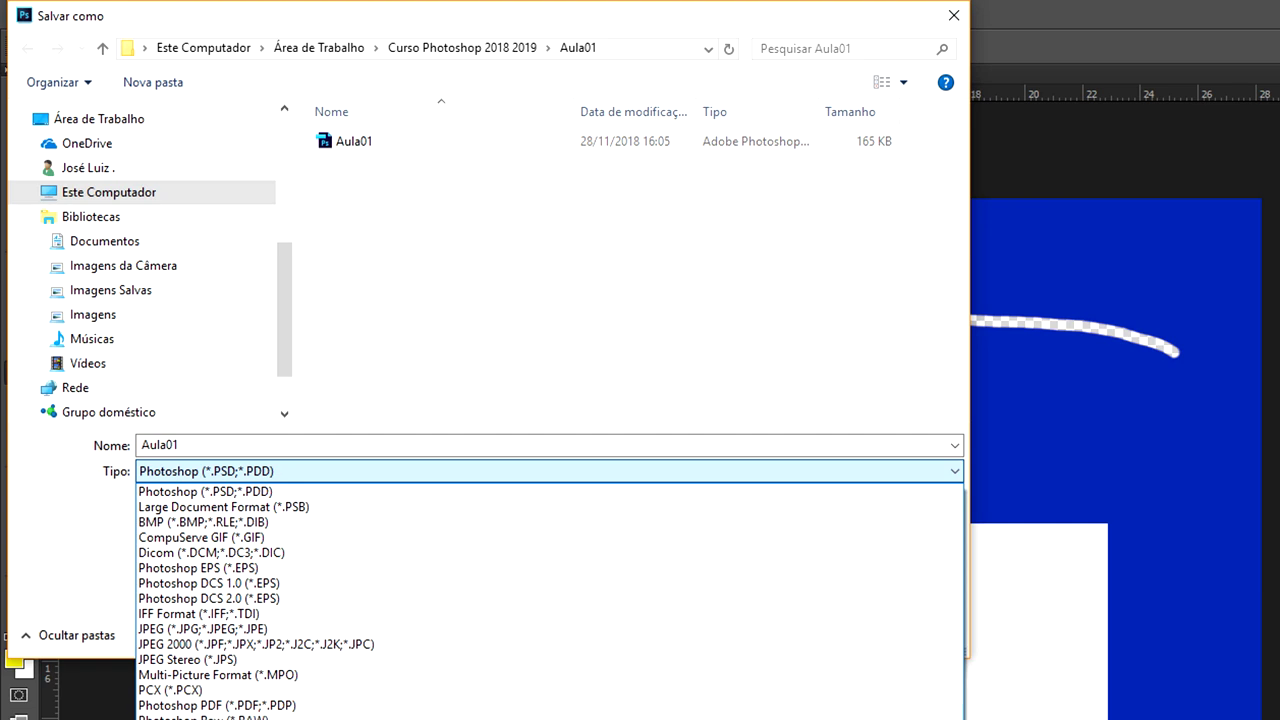
pyautogui.click(247, 629)
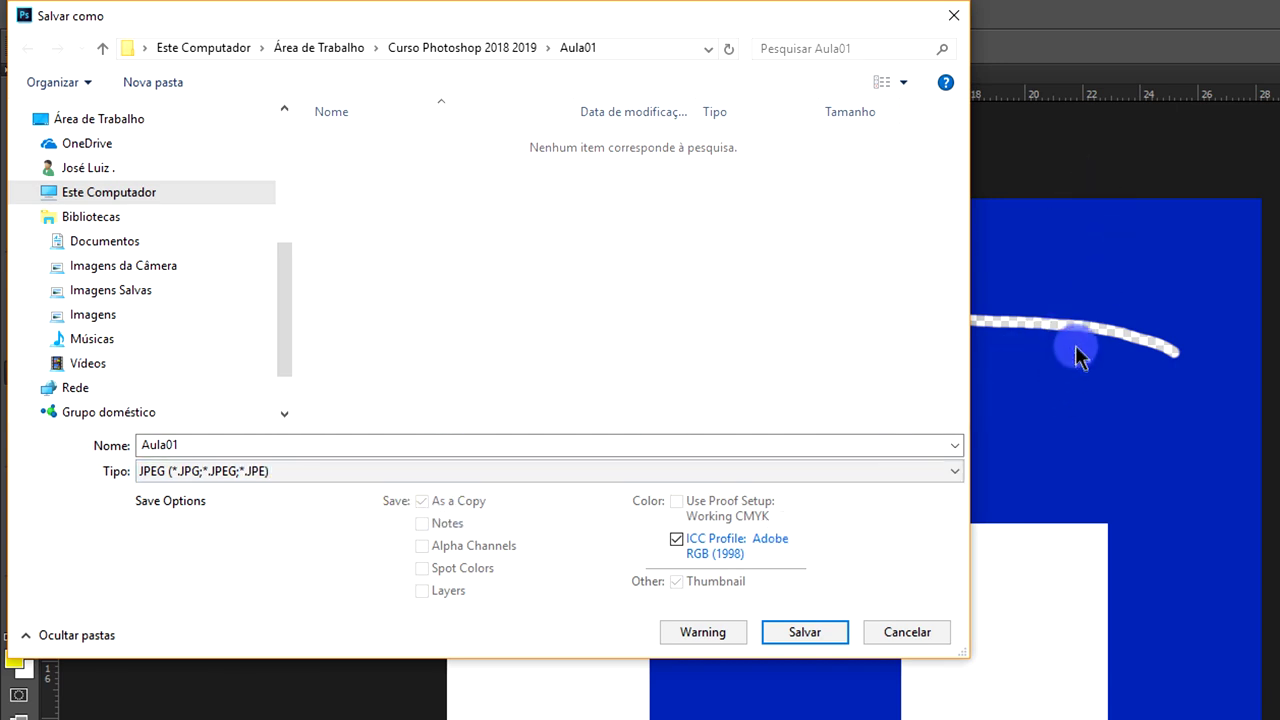
pyautogui.click(280, 471)
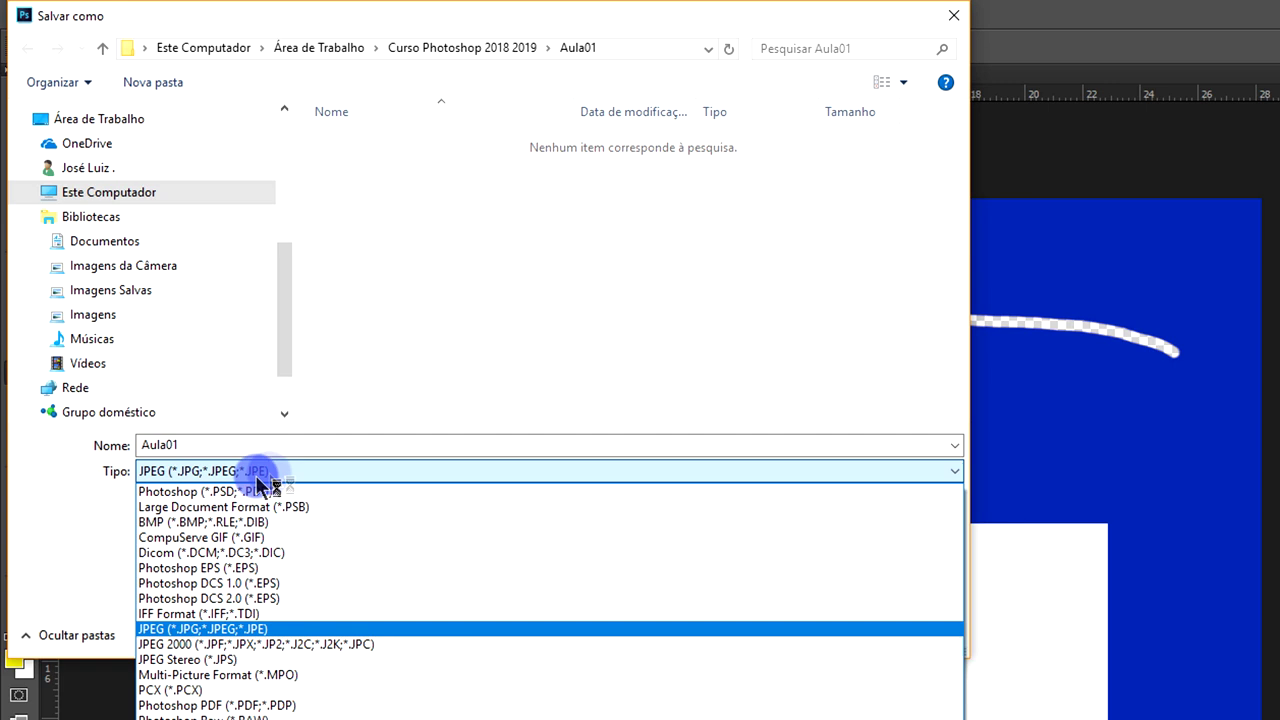
pyautogui.click(272, 710)
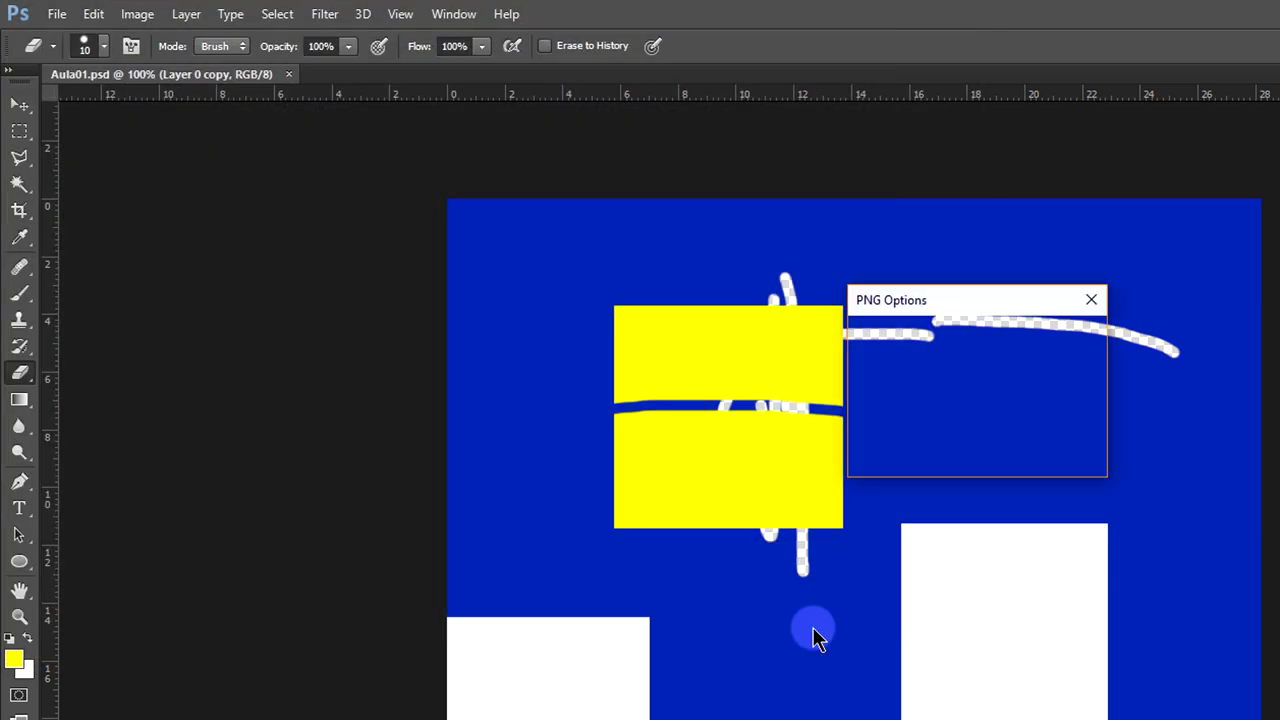
pyautogui.click(1045, 343)
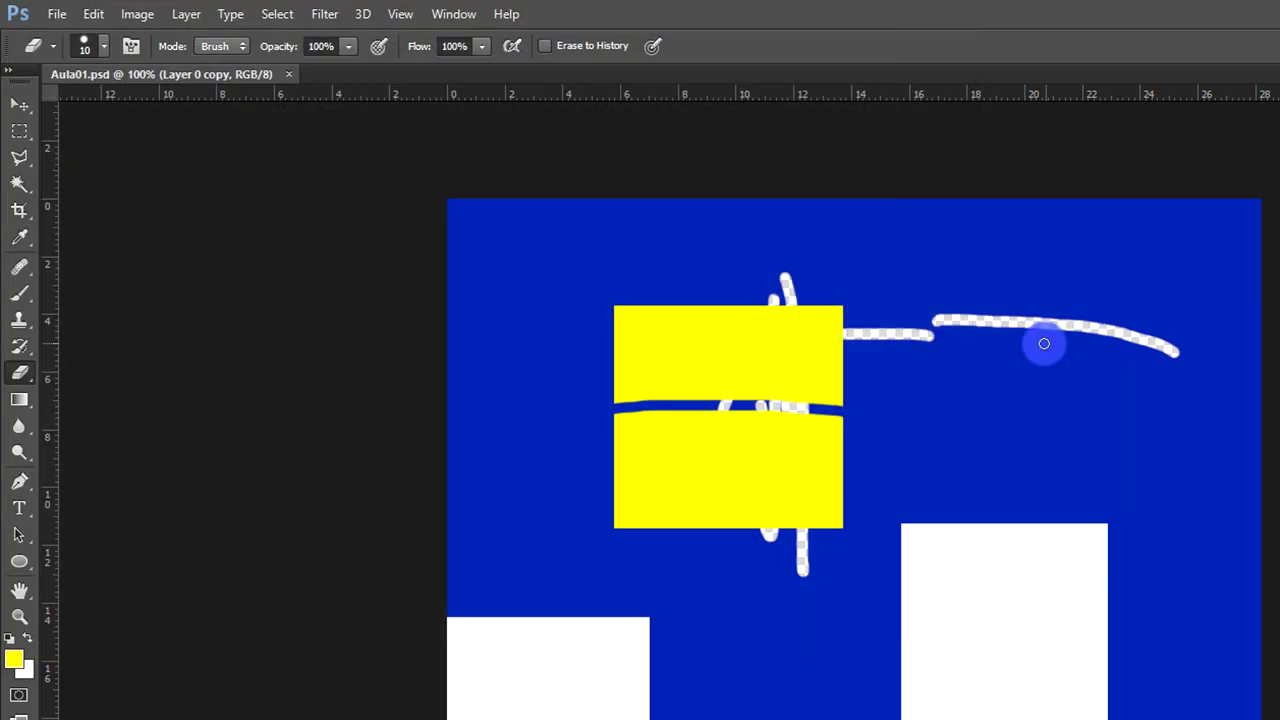
# Save the Aula01 copy as a JPEG at Quality 12 (Maximum)
pyautogui.click(52, 15)
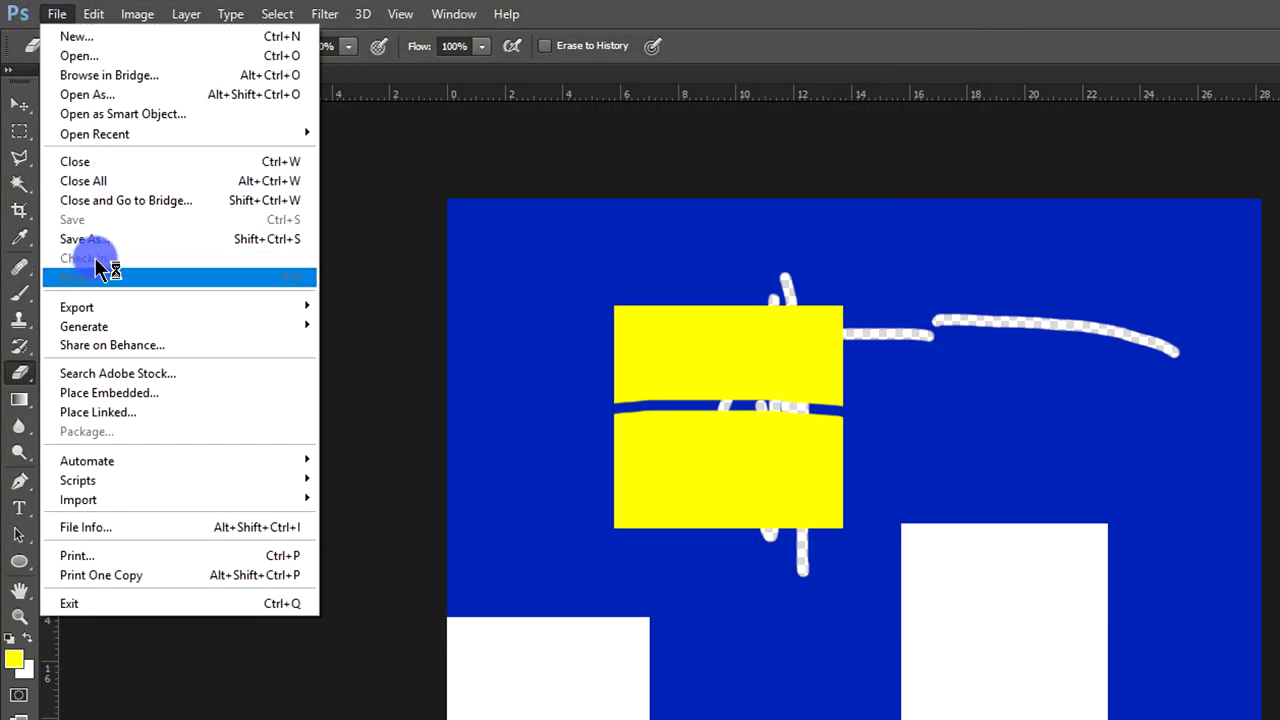
pyautogui.click(97, 240)
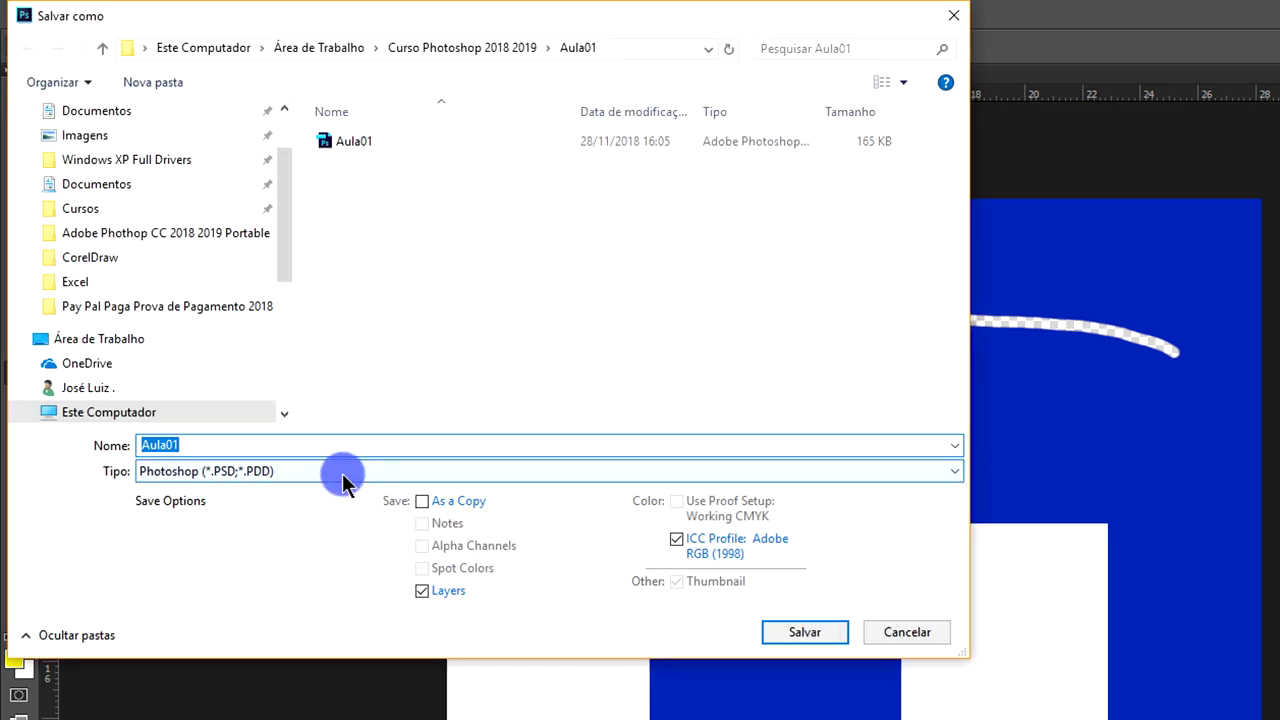
pyautogui.click(340, 472)
pyautogui.click(253, 630)
pyautogui.click(808, 634)
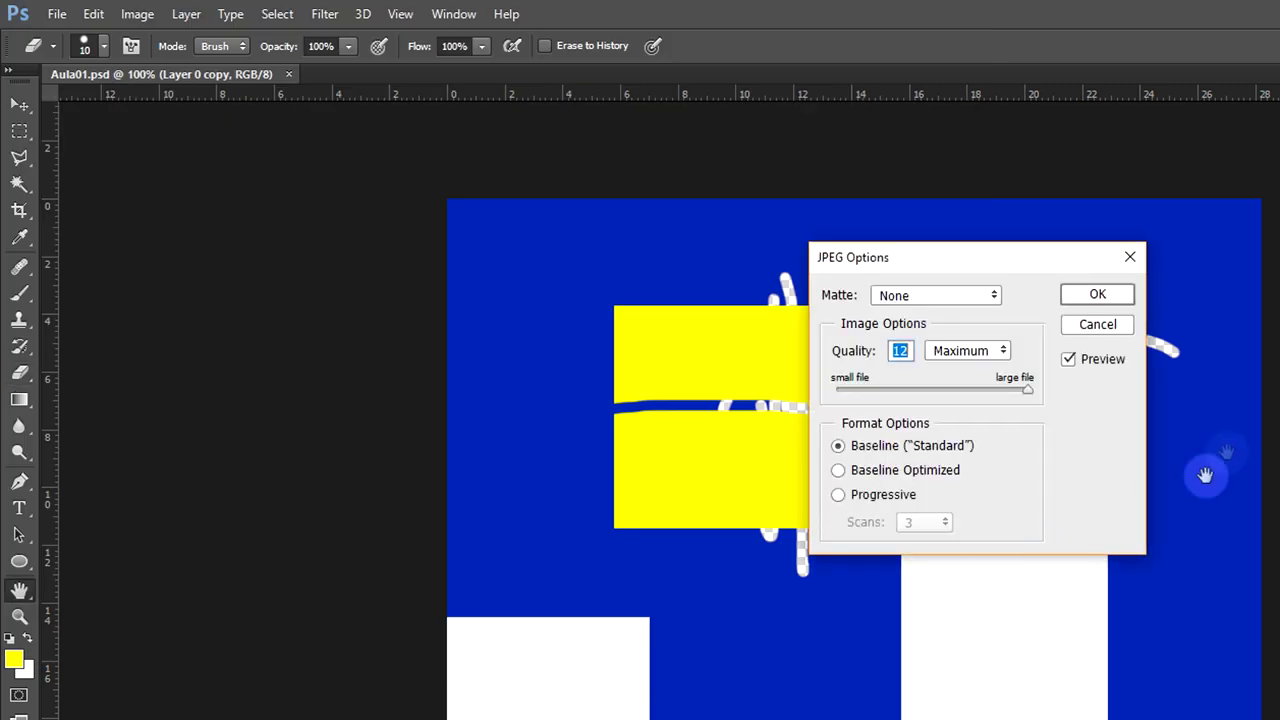
pyautogui.moveTo(1032, 393)
pyautogui.mouseDown()
pyautogui.moveTo(948, 393)
pyautogui.moveTo(1057, 394)
pyautogui.mouseUp()
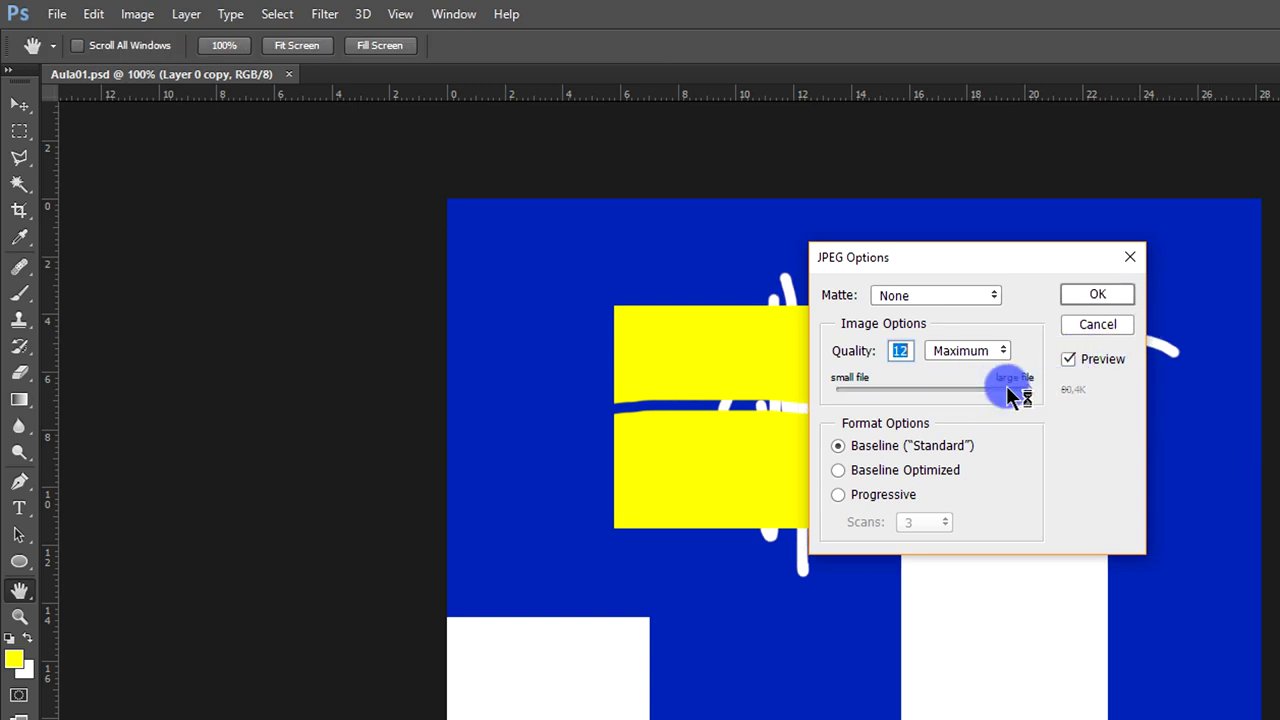
pyautogui.click(1100, 293)
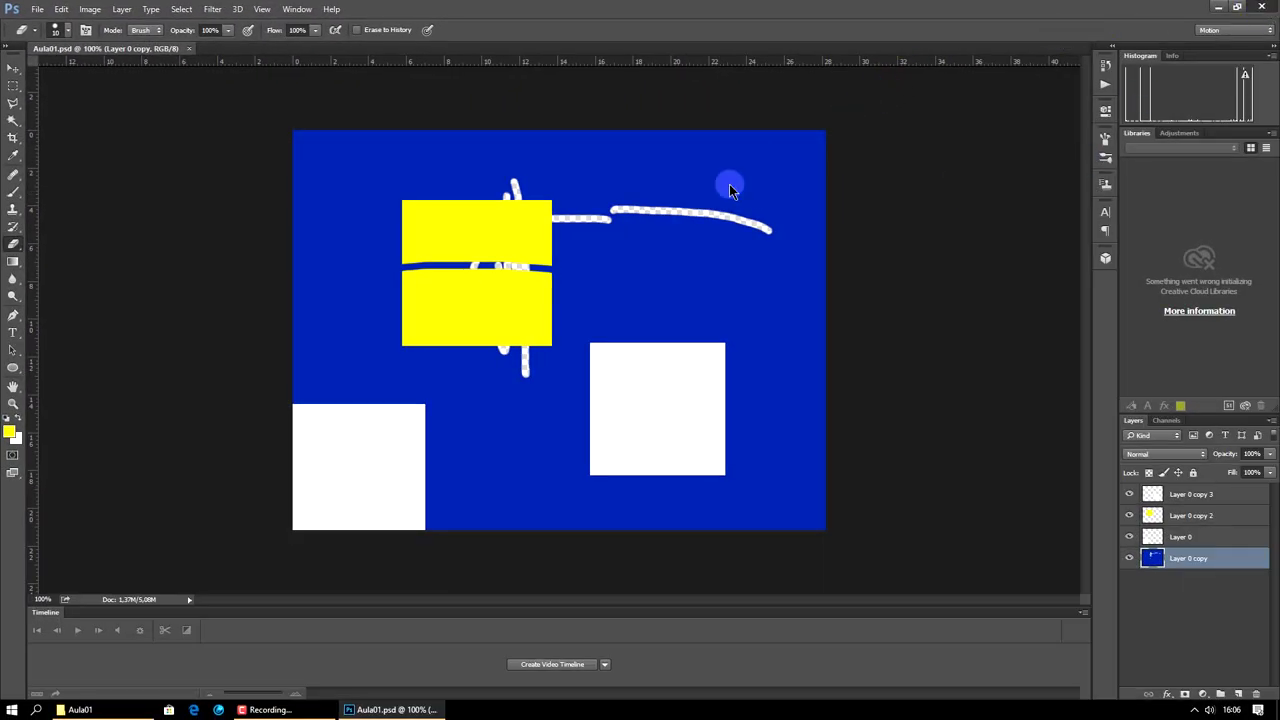
pyautogui.click(80, 709)
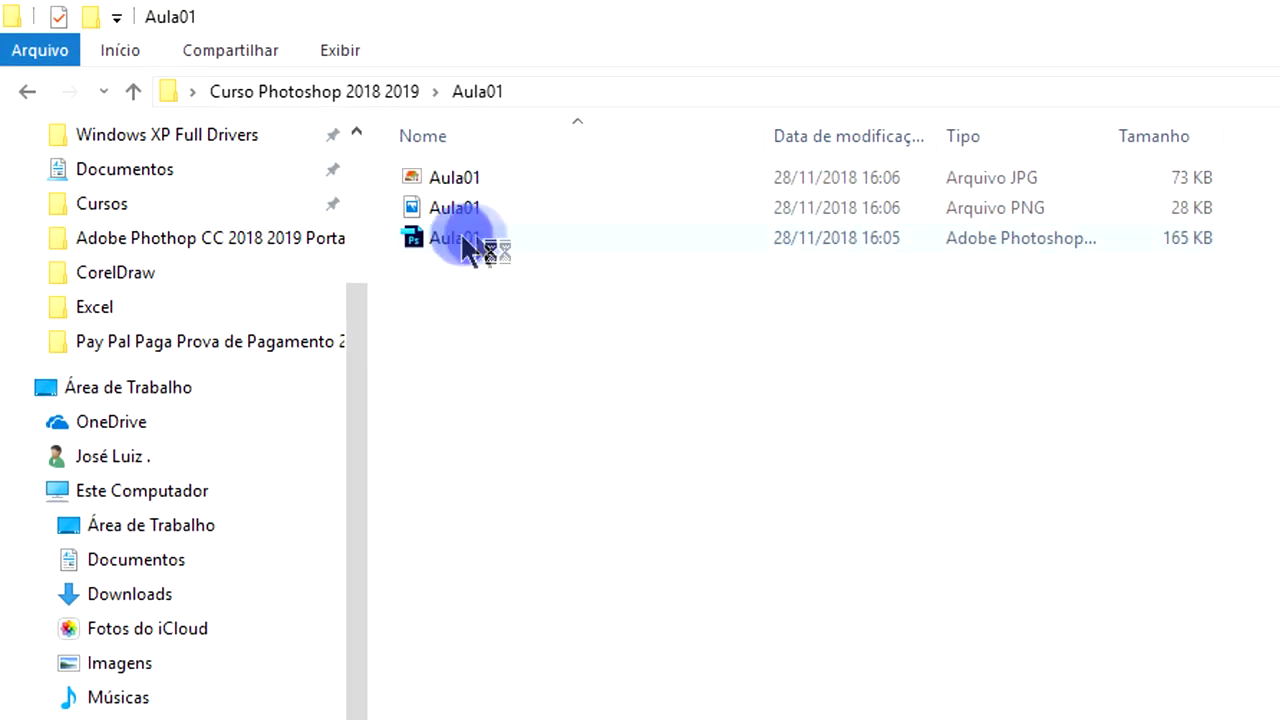
# Select the Aula01 PSD among the JPG, PNG and PSD files, then deselect it
pyautogui.click(475, 242)
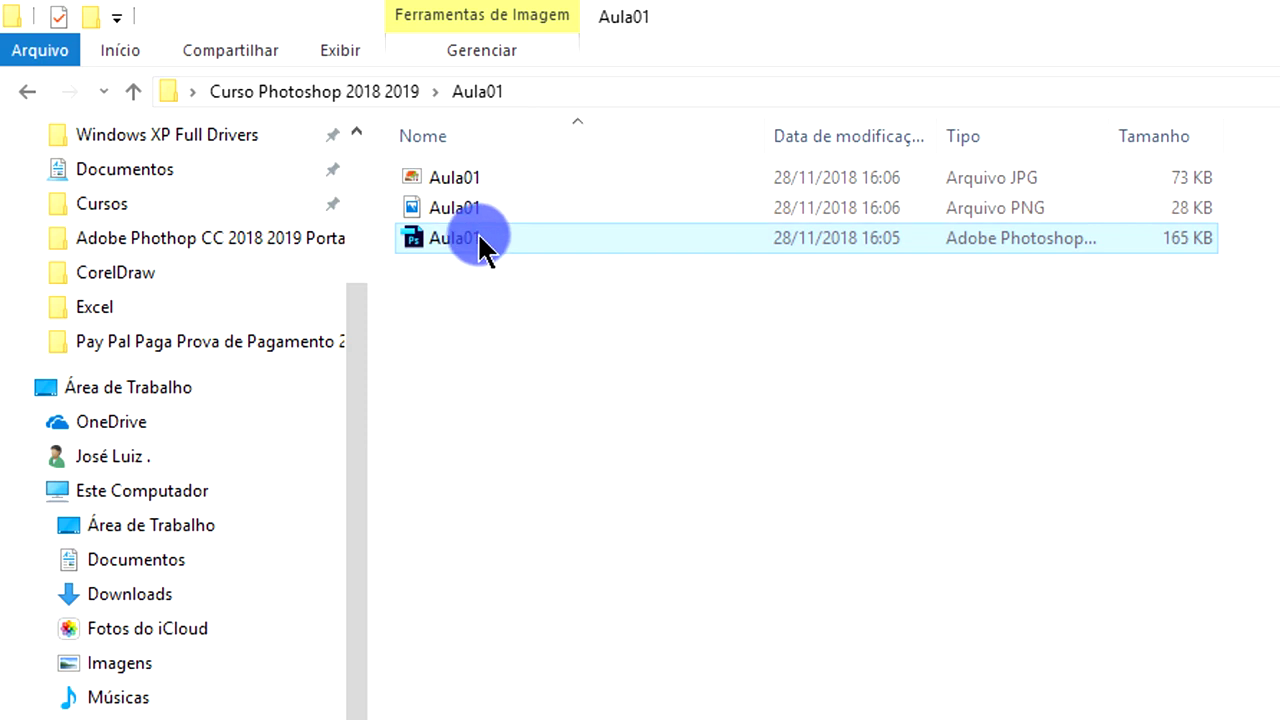
pyautogui.click(770, 460)
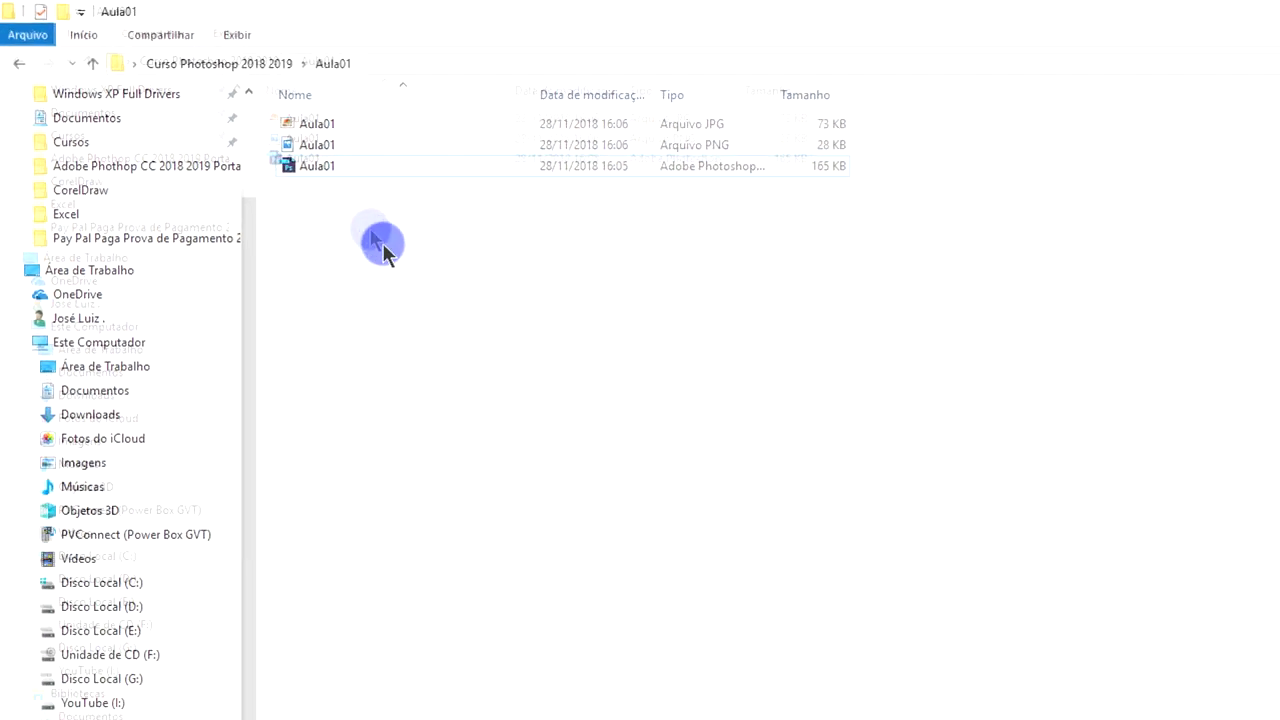
# Preview the Aula01 PNG in Photos, close it, clear the selection, and minimize the folder window
pyautogui.doubleClick(213, 97)
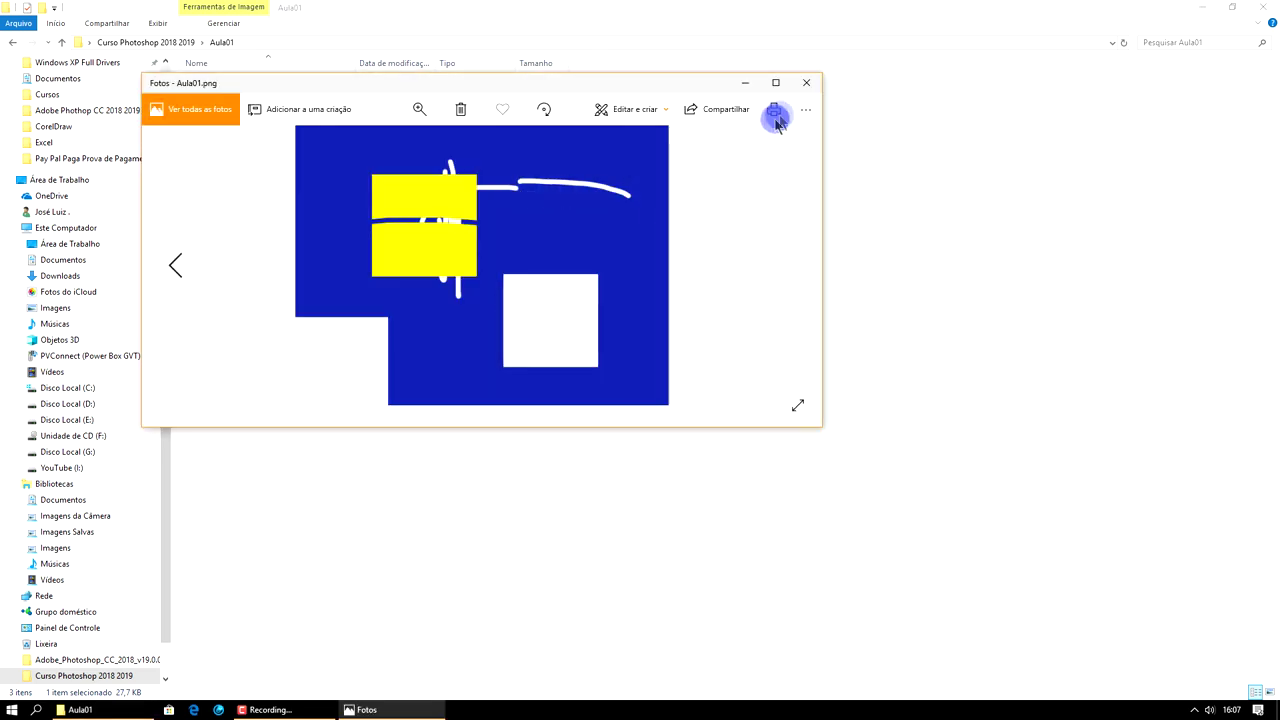
pyautogui.click(806, 81)
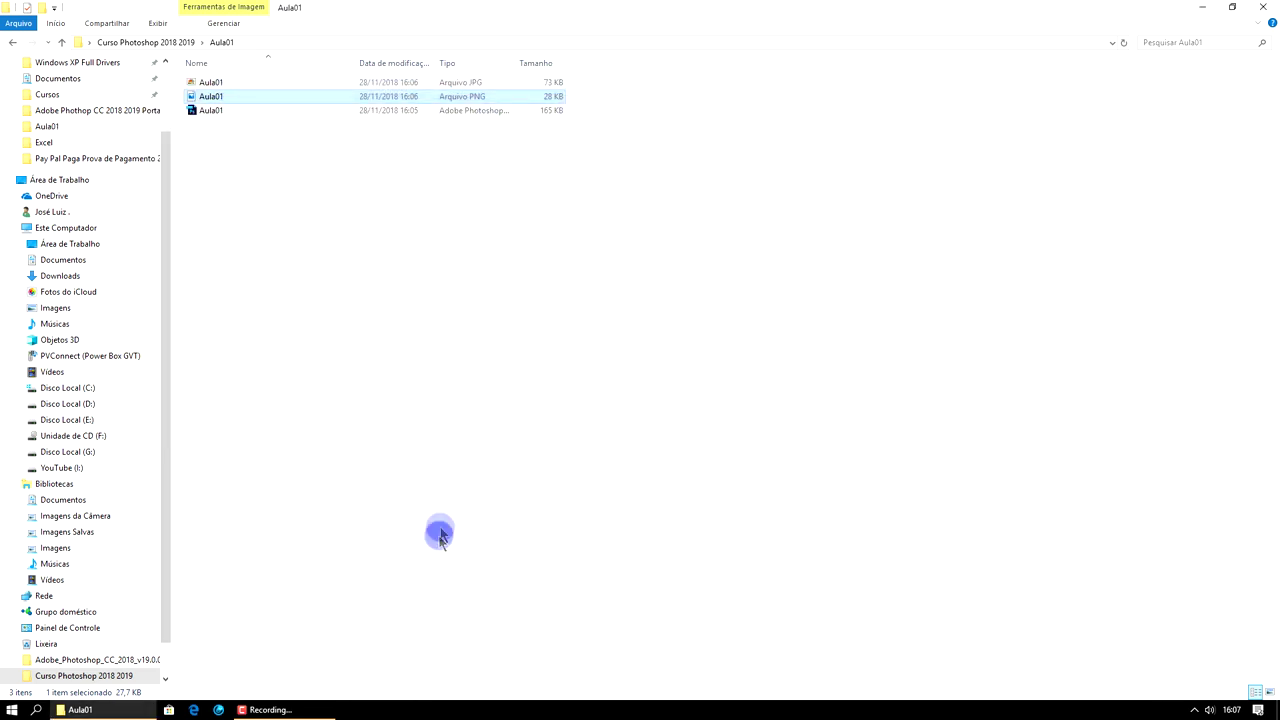
pyautogui.click(257, 222)
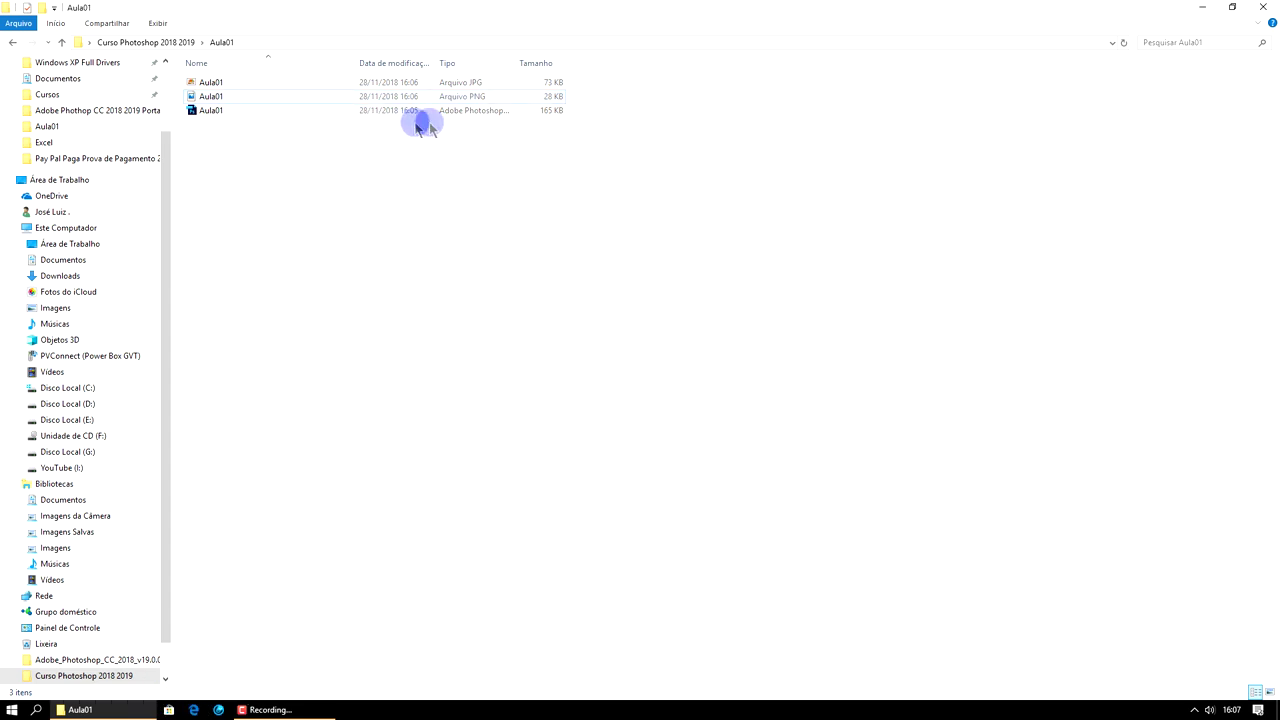
pyautogui.click(1201, 8)
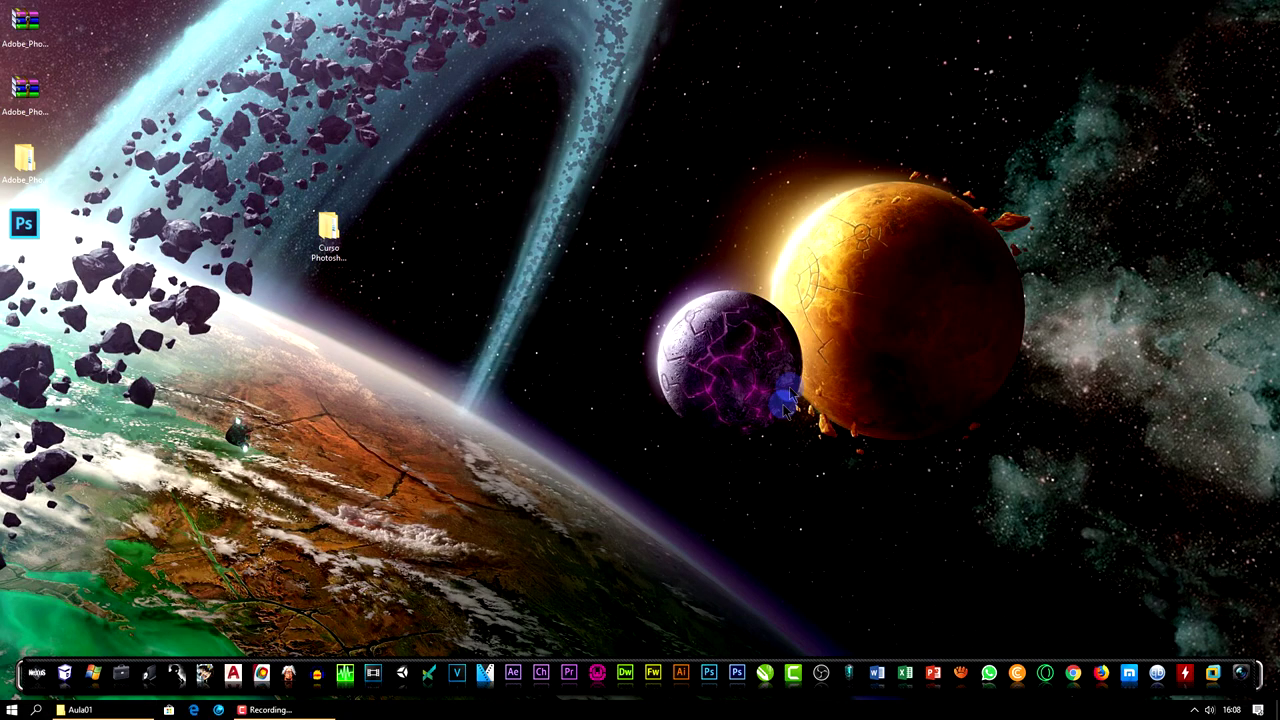
# Relaunch Photoshop from the dock and start a new blank document
pyautogui.click(710, 677)
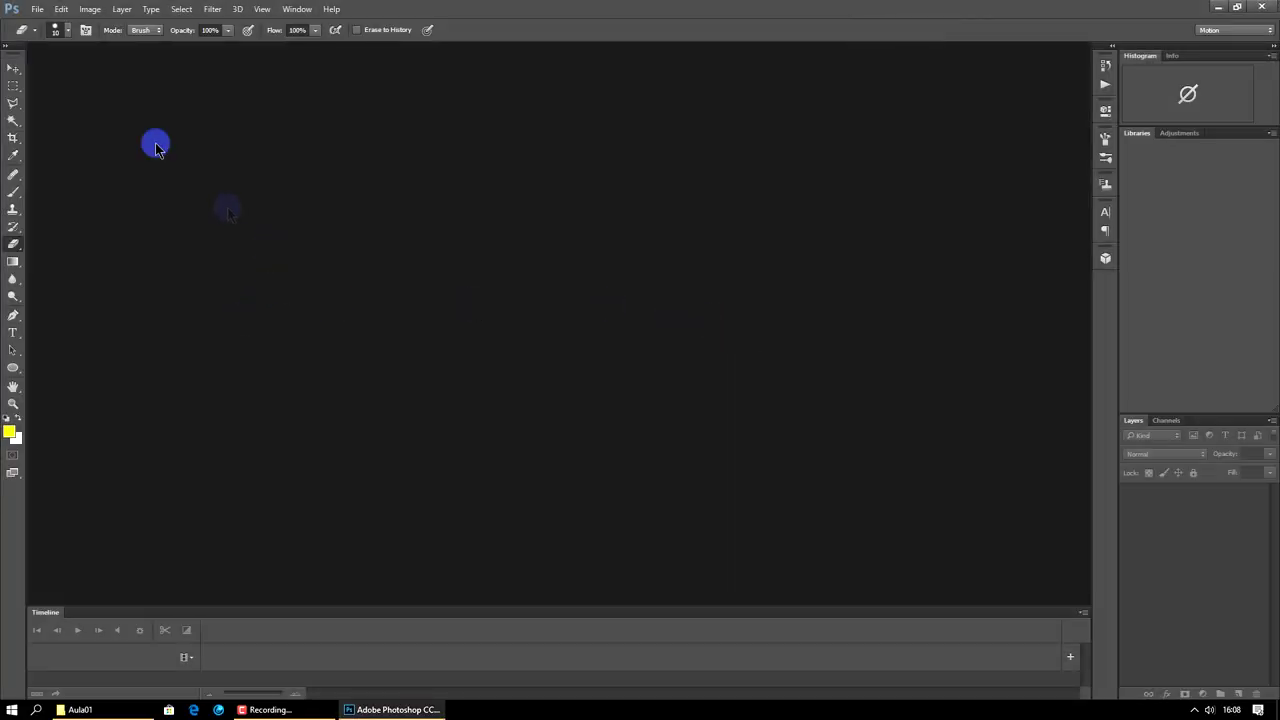
pyautogui.click(36, 10)
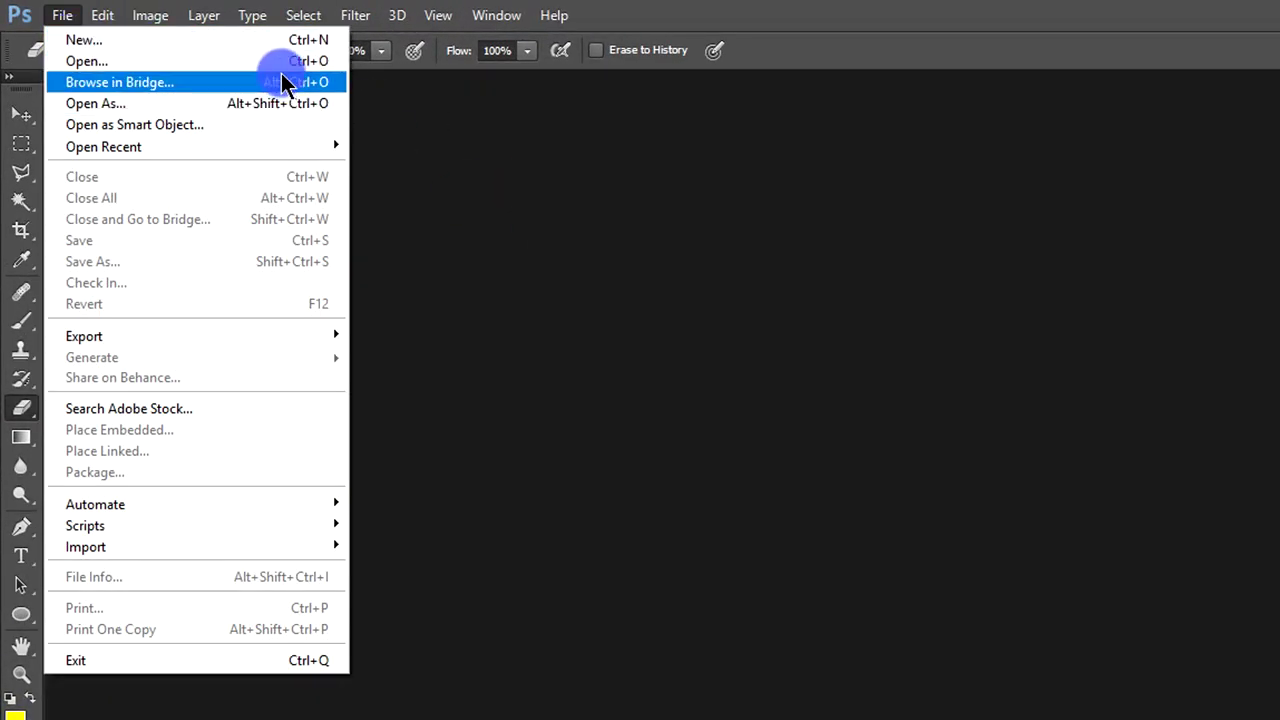
pyautogui.click(314, 42)
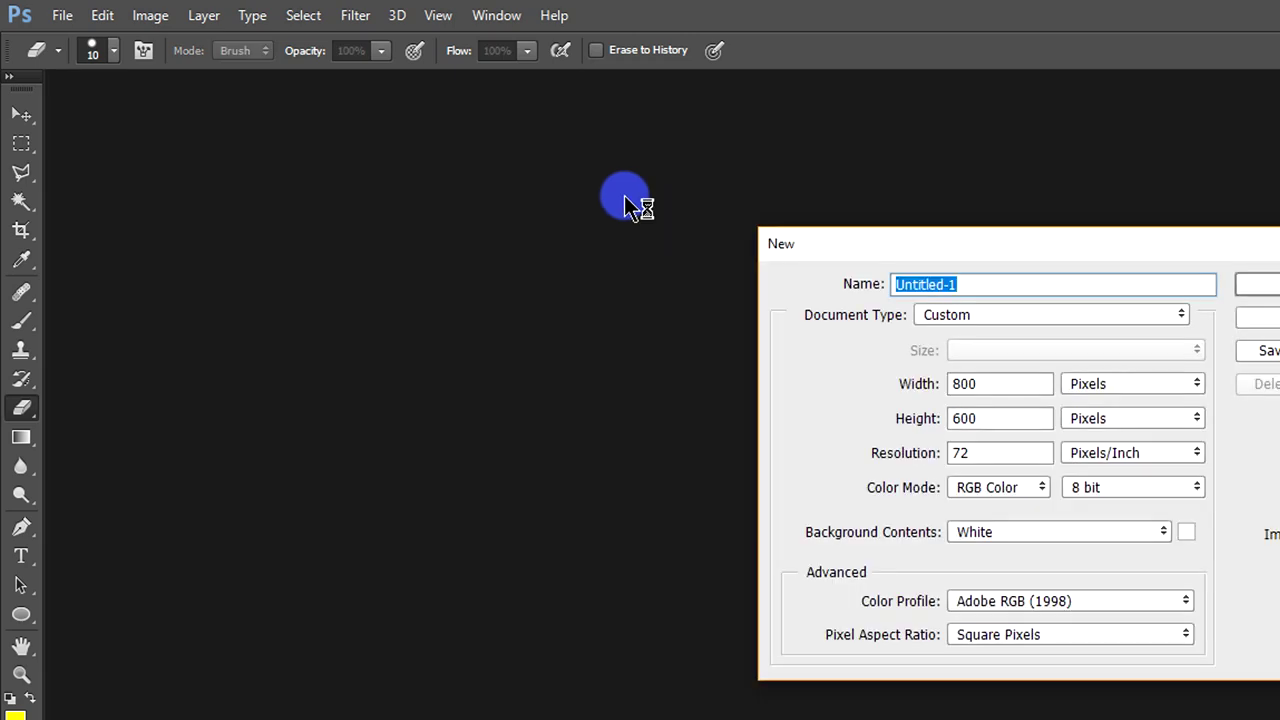
# Name the new 800×600 document Aula01-2 and create it
pyautogui.write('Au')
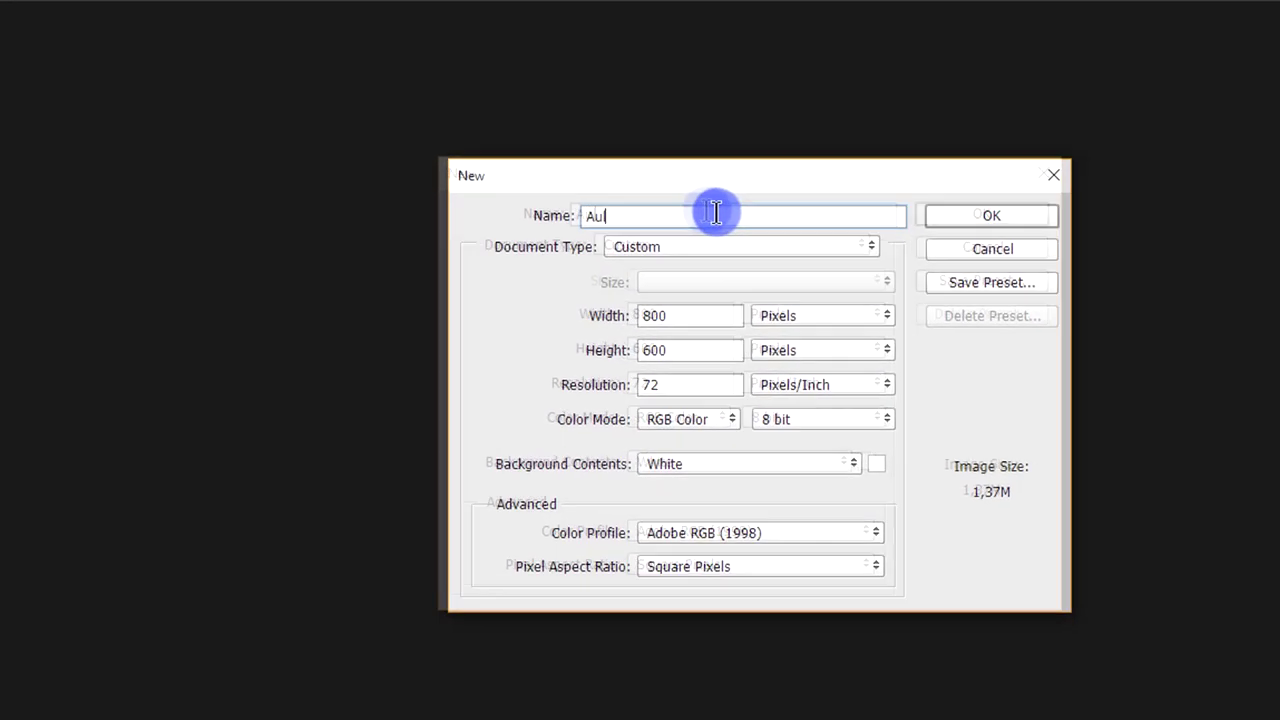
pyautogui.write('la01-2')
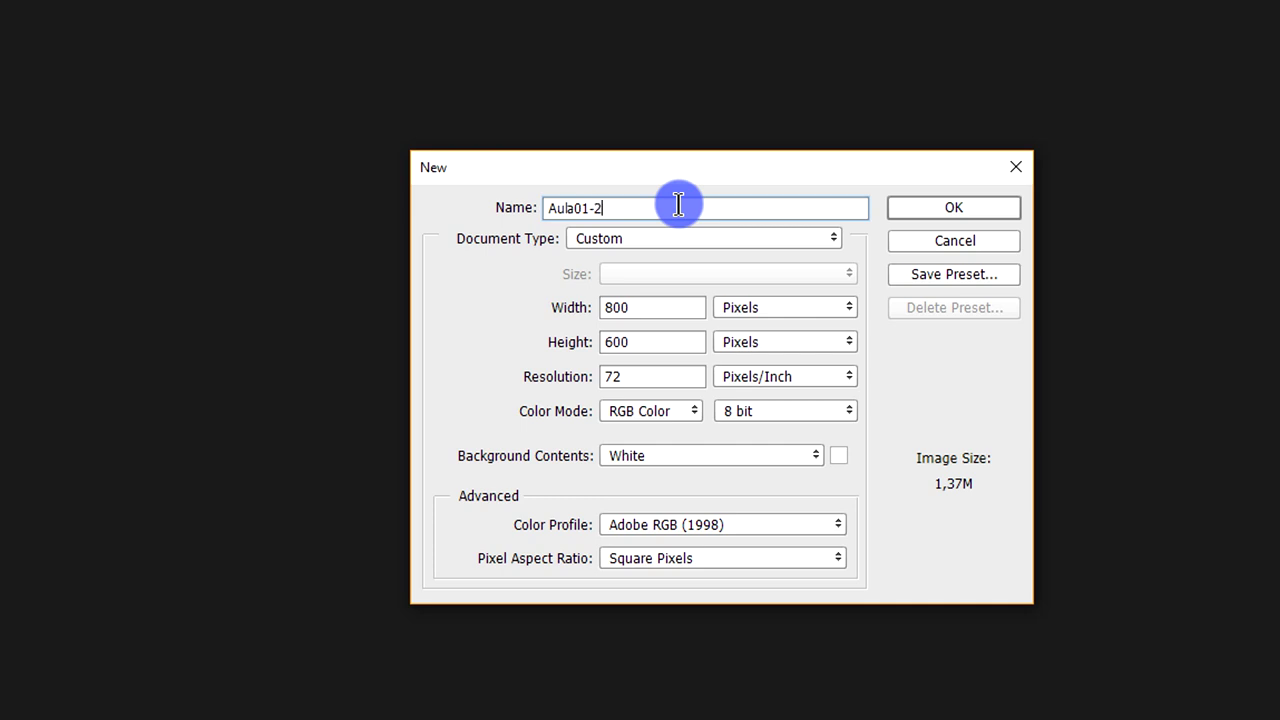
pyautogui.click(954, 214)
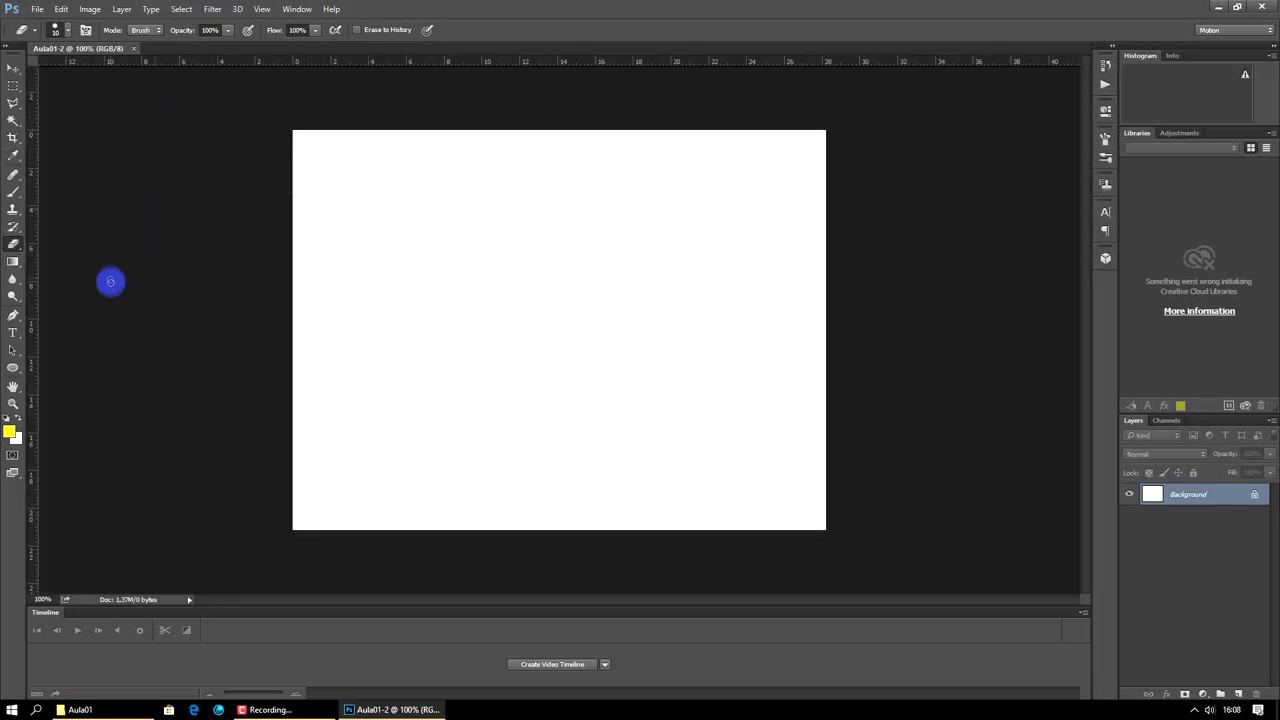
# Set the foreground colour to green and fill the Aula01-2 canvas with it (Alt+Backspace)
pyautogui.click(12, 436)
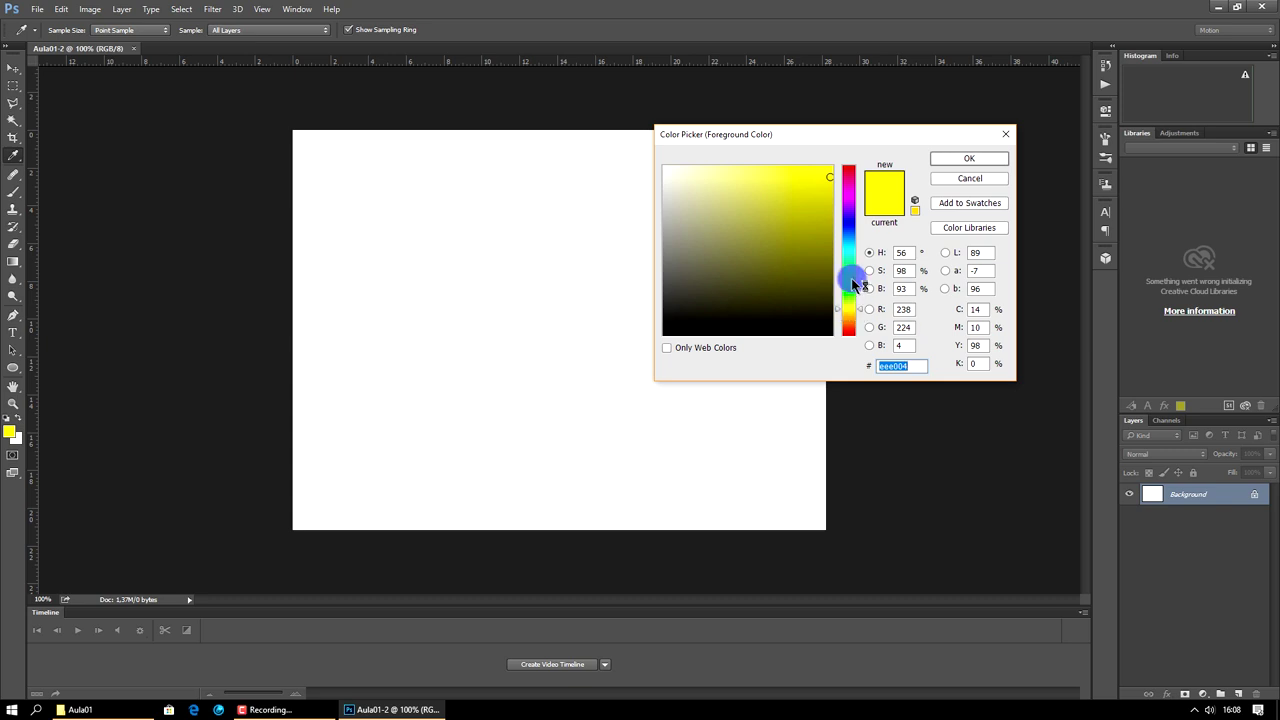
pyautogui.moveTo(853, 286)
pyautogui.mouseDown()
pyautogui.moveTo(853, 328)
pyautogui.moveTo(851, 288)
pyautogui.mouseUp()
pyautogui.click(956, 173)
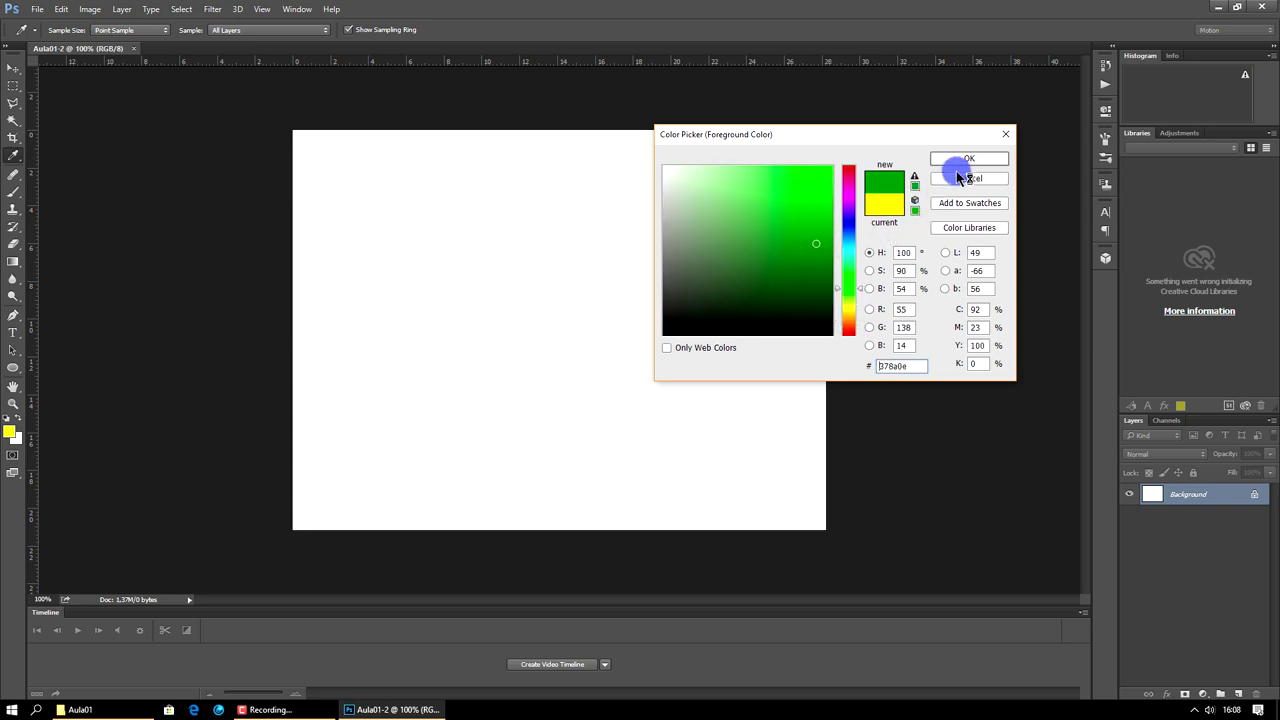
pyautogui.press('e')
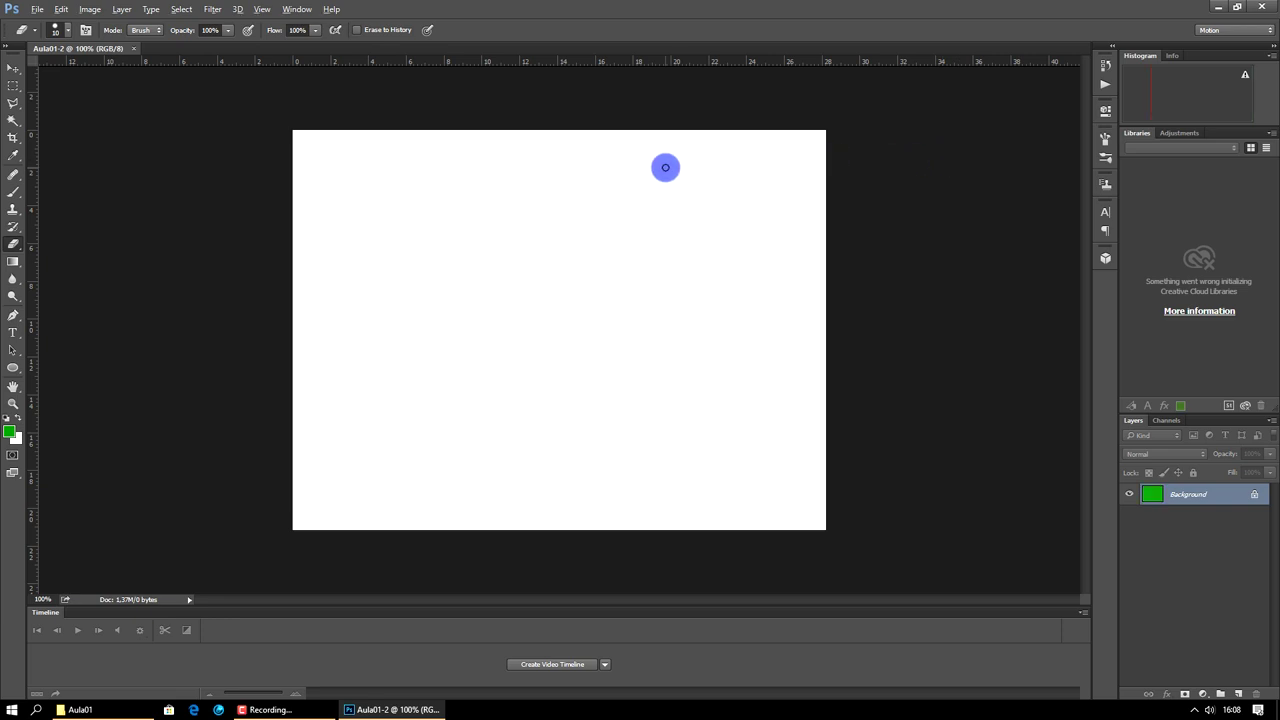
pyautogui.hotkey('alt', 'BackSpace')
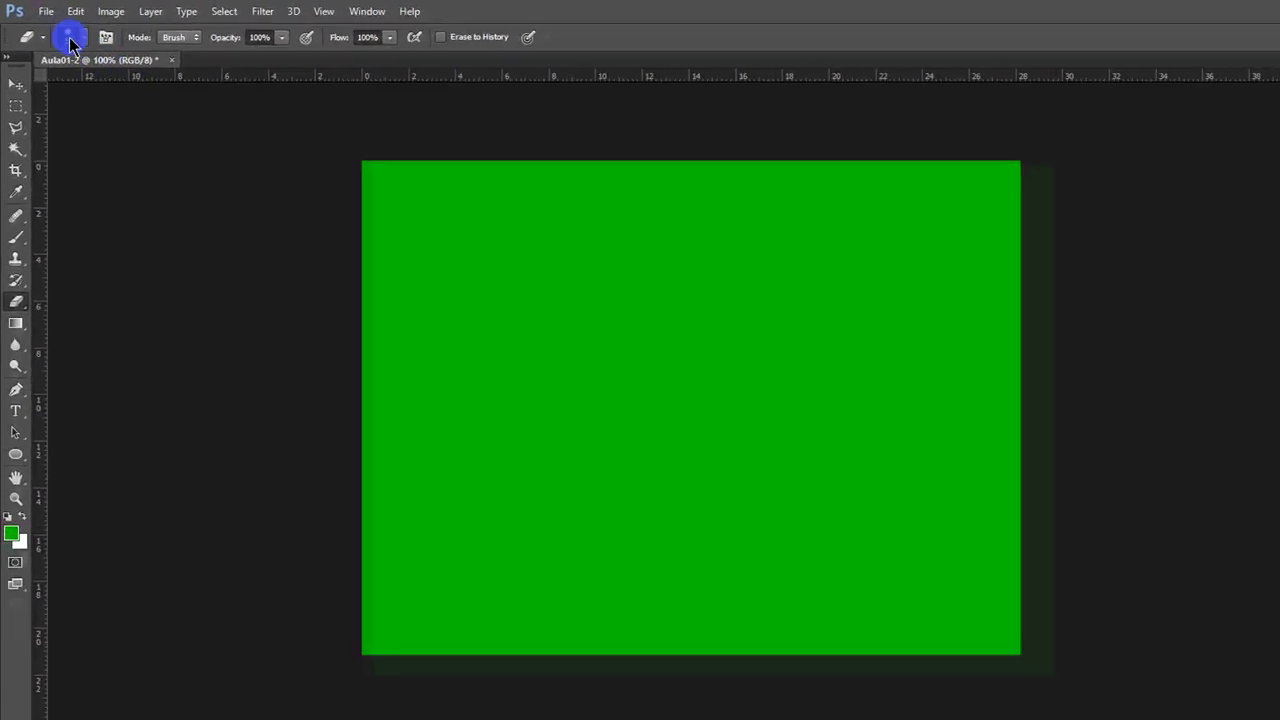
pyautogui.click(36, 10)
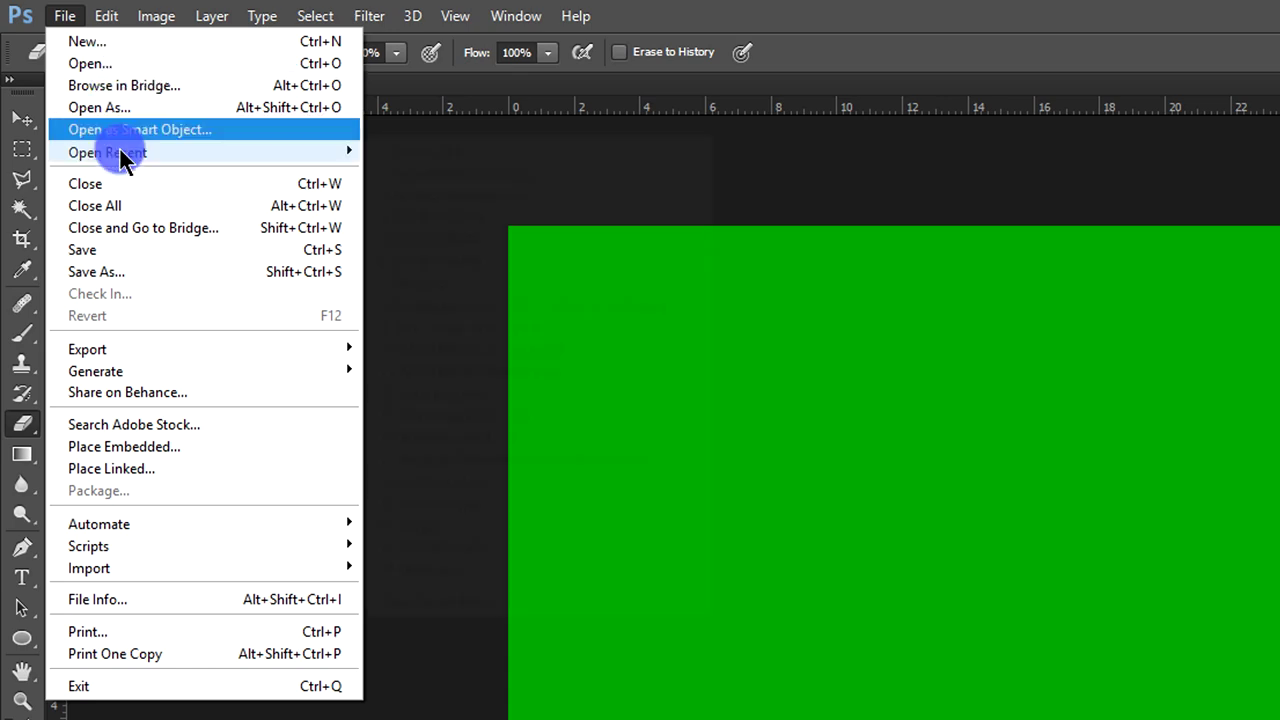
pyautogui.moveTo(108, 152)
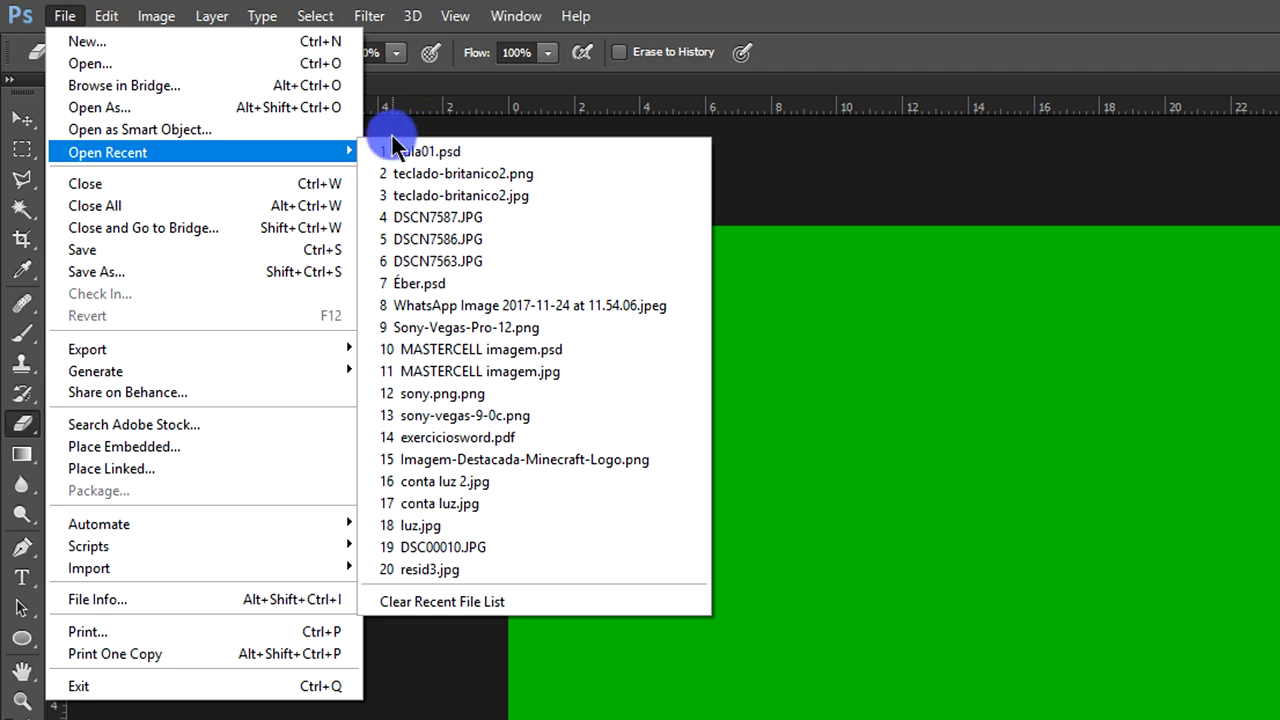
# Open the Aula01 JPEG through the Abrir dialog as a second document
pyautogui.click(420, 150)
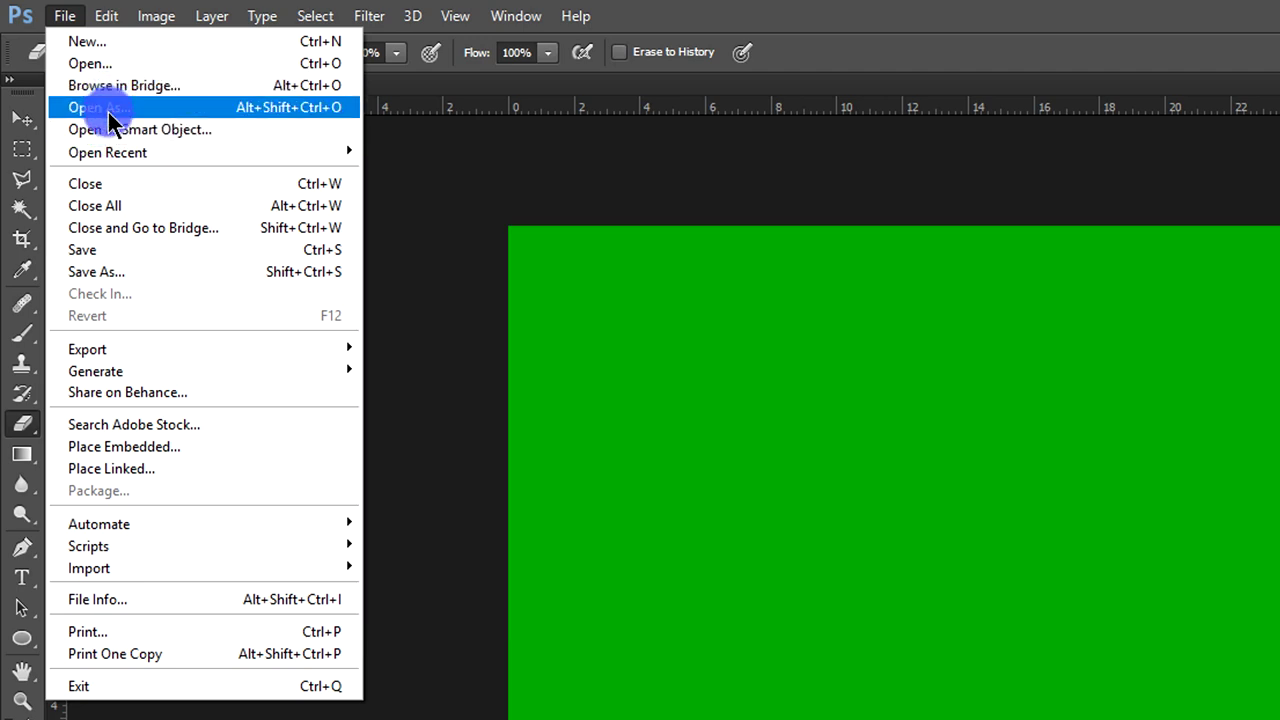
pyautogui.click(113, 62)
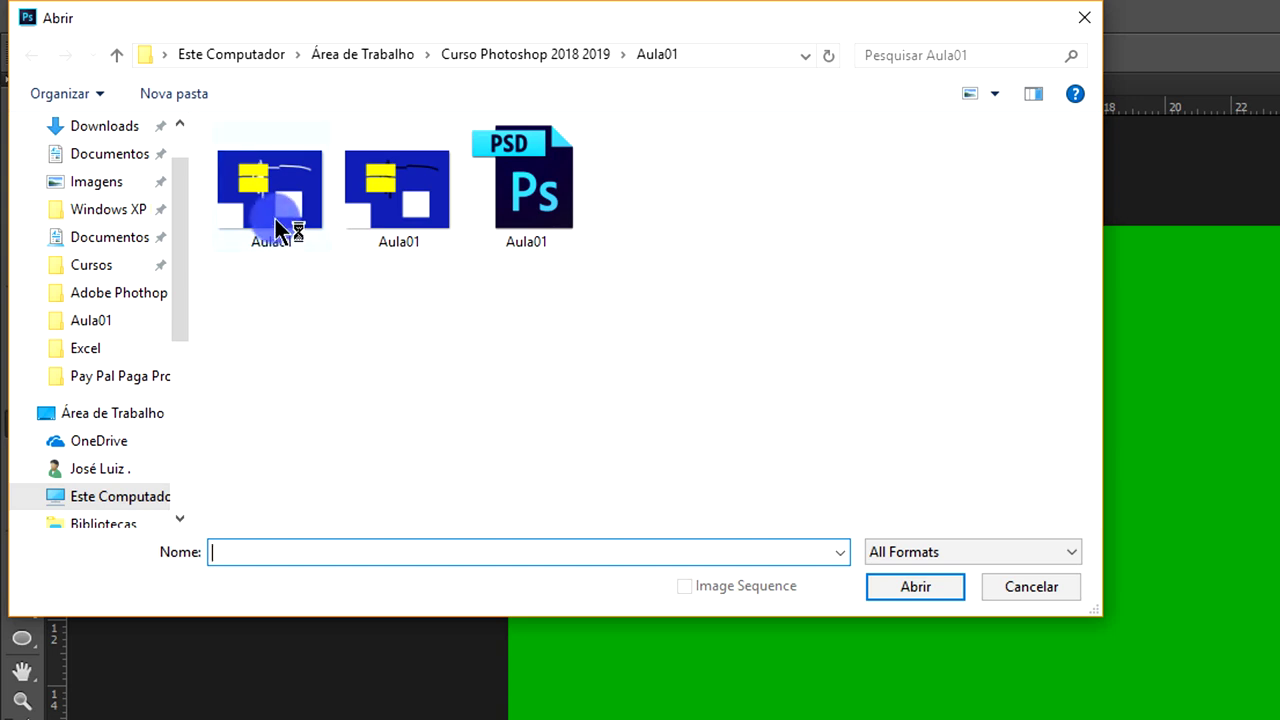
pyautogui.click(277, 227)
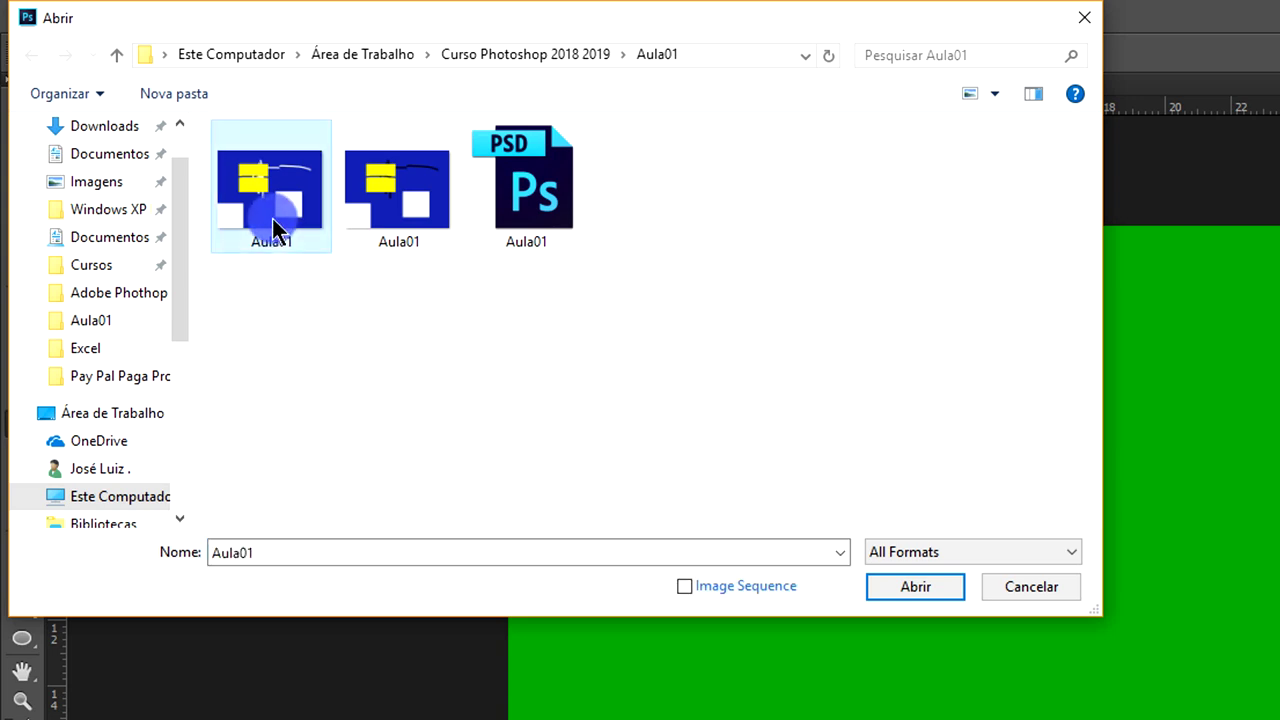
pyautogui.doubleClick(310, 218)
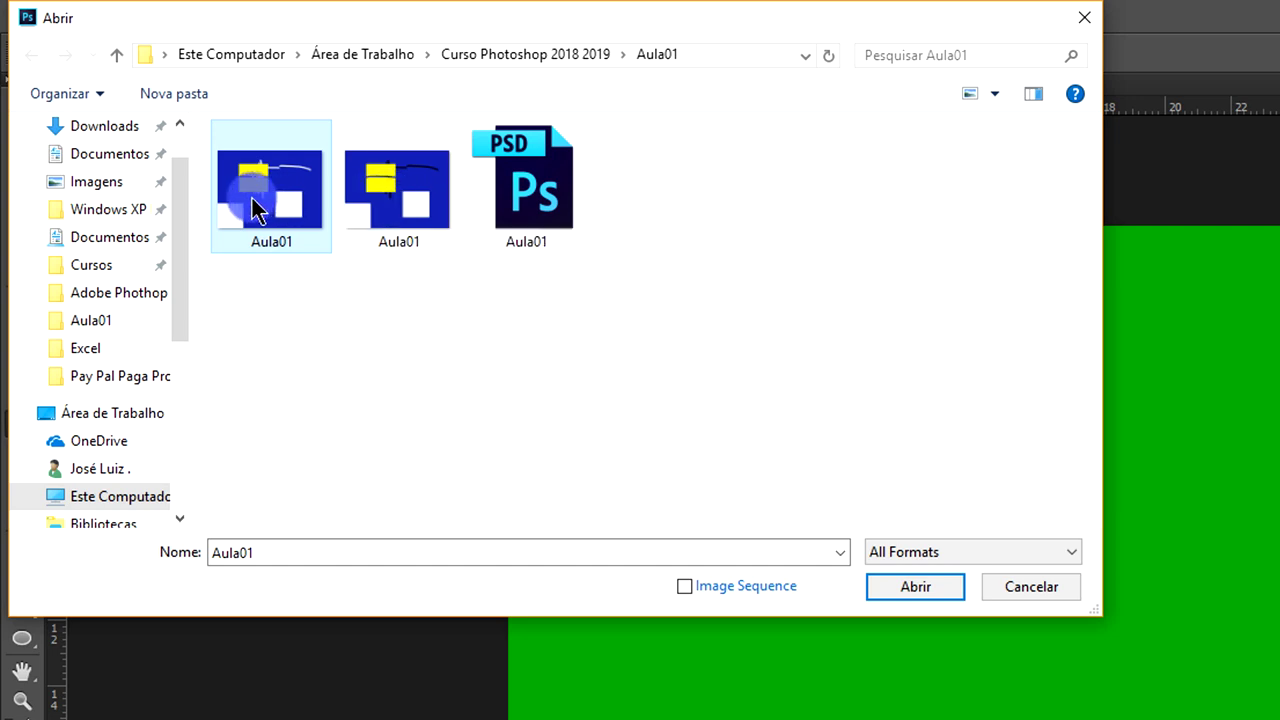
pyautogui.click(401, 207)
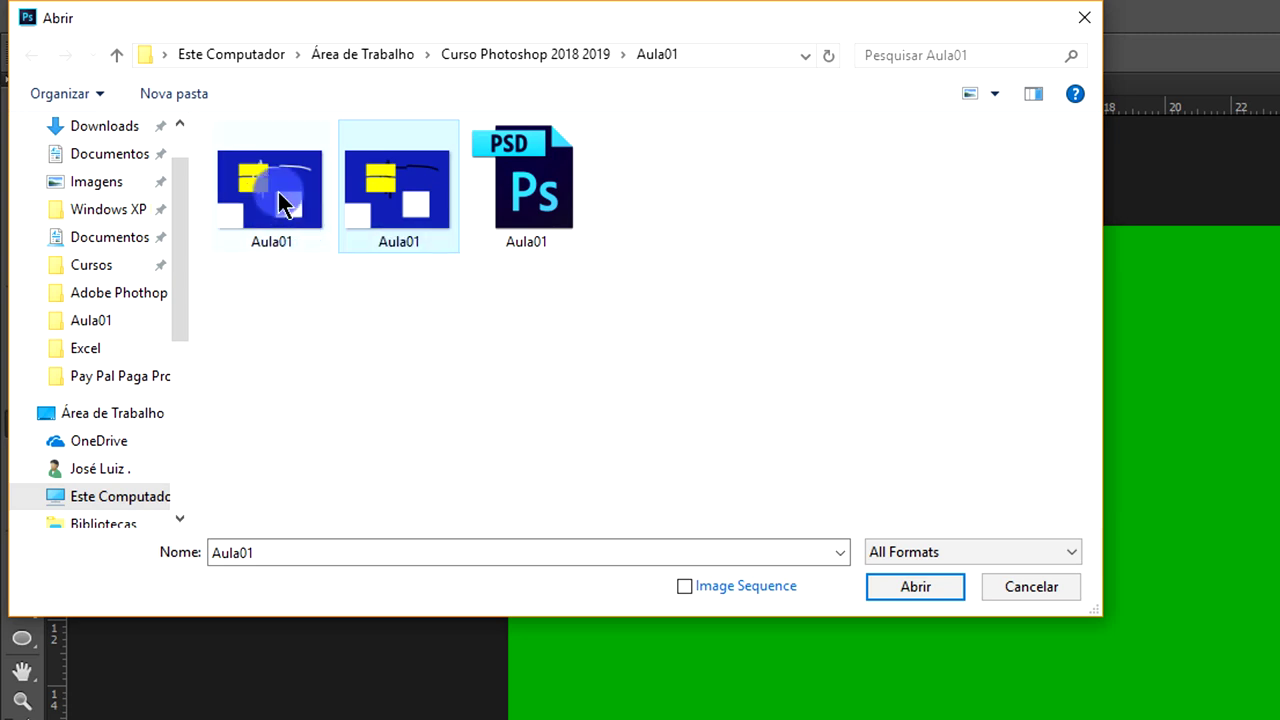
pyautogui.click(280, 205)
pyautogui.click(929, 587)
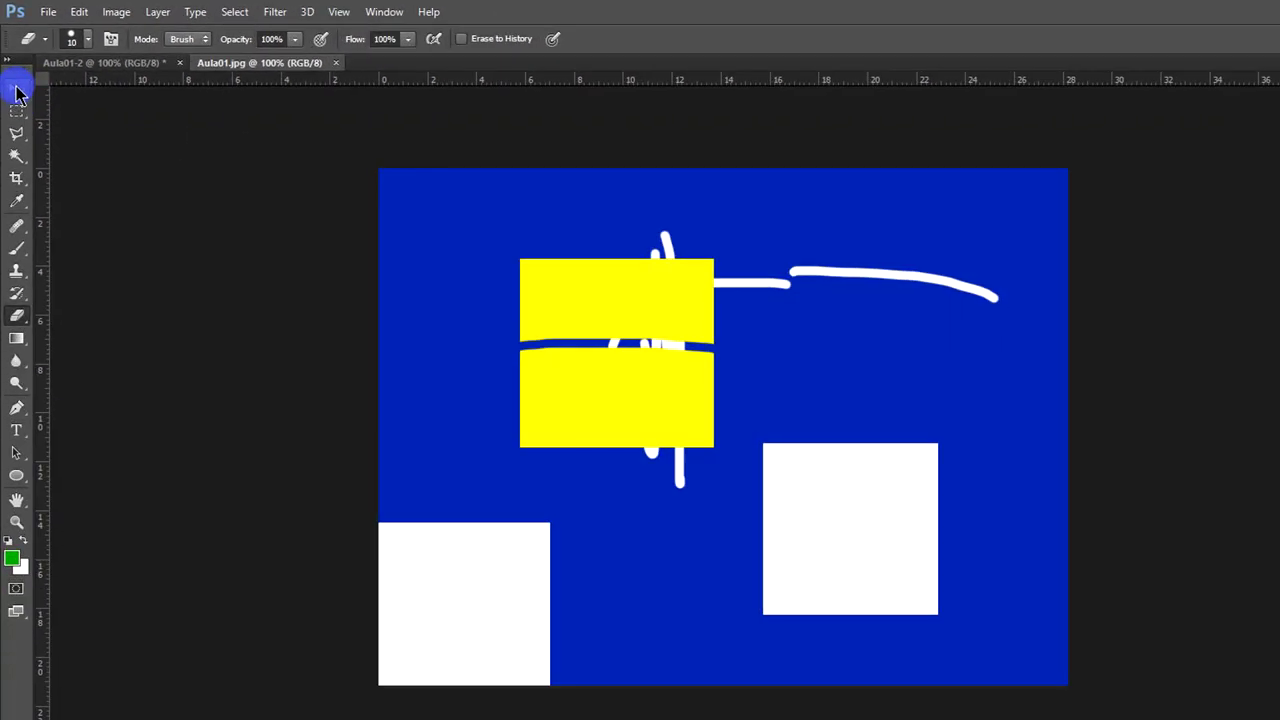
pyautogui.click(16, 90)
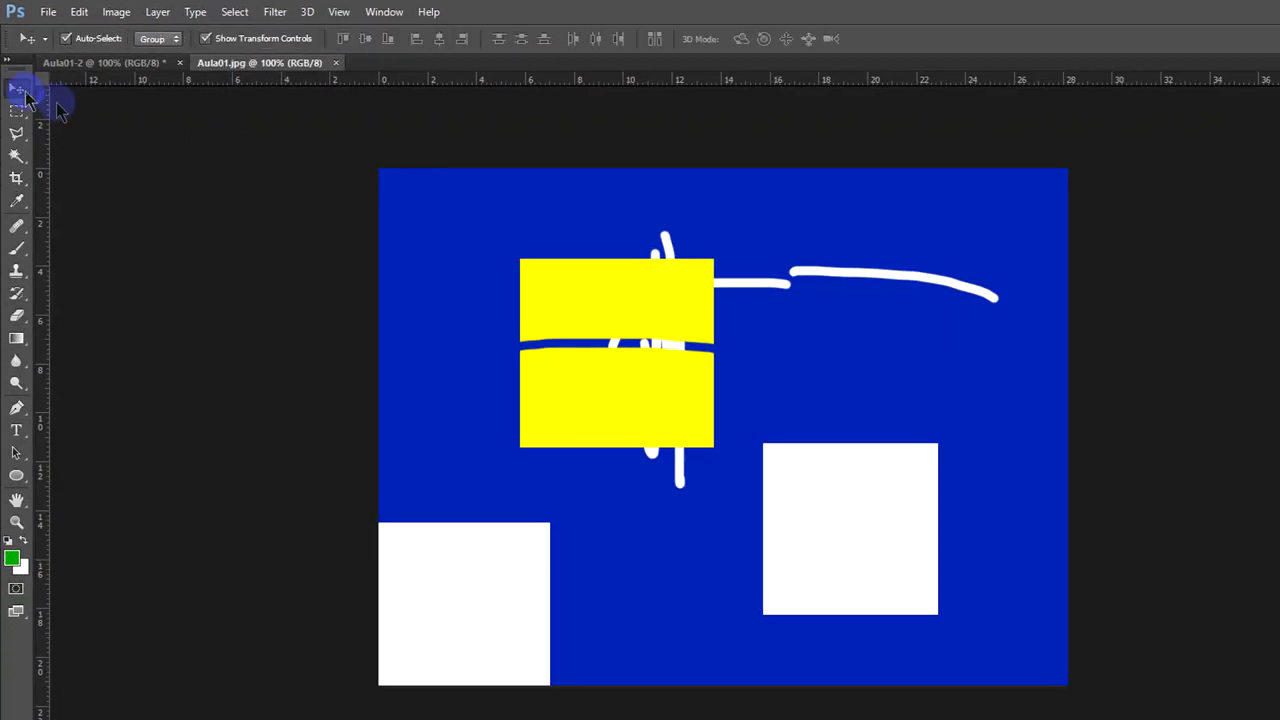
# Float the Aula01.jpg window and drag its image into Aula01-2 as a new layer
pyautogui.click(130, 70)
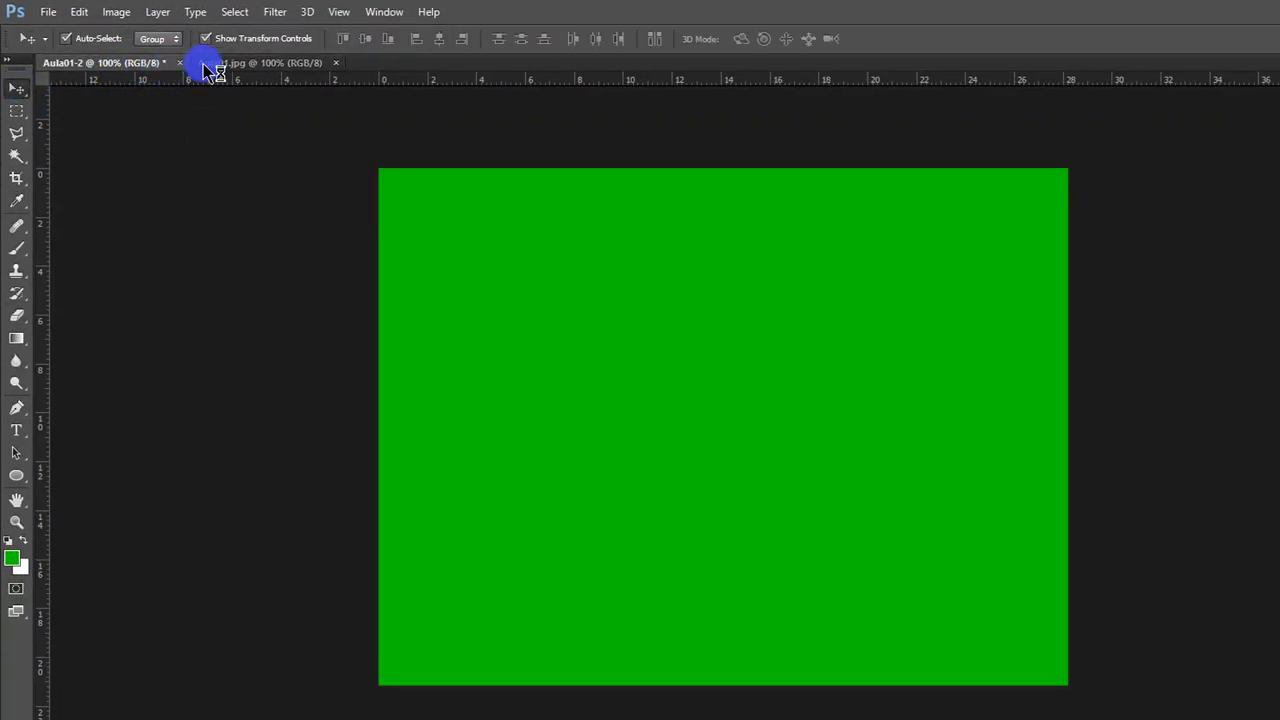
pyautogui.click(209, 63)
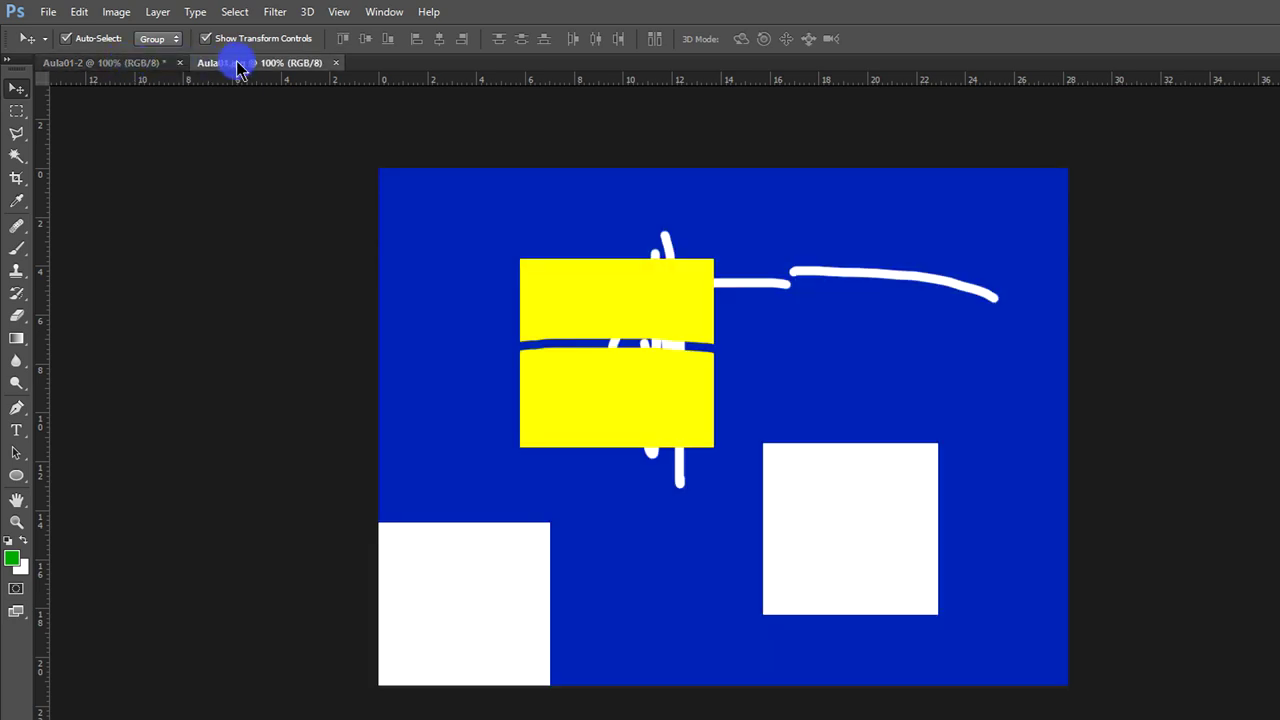
pyautogui.moveTo(236, 68); pyautogui.dragTo(729, 171)
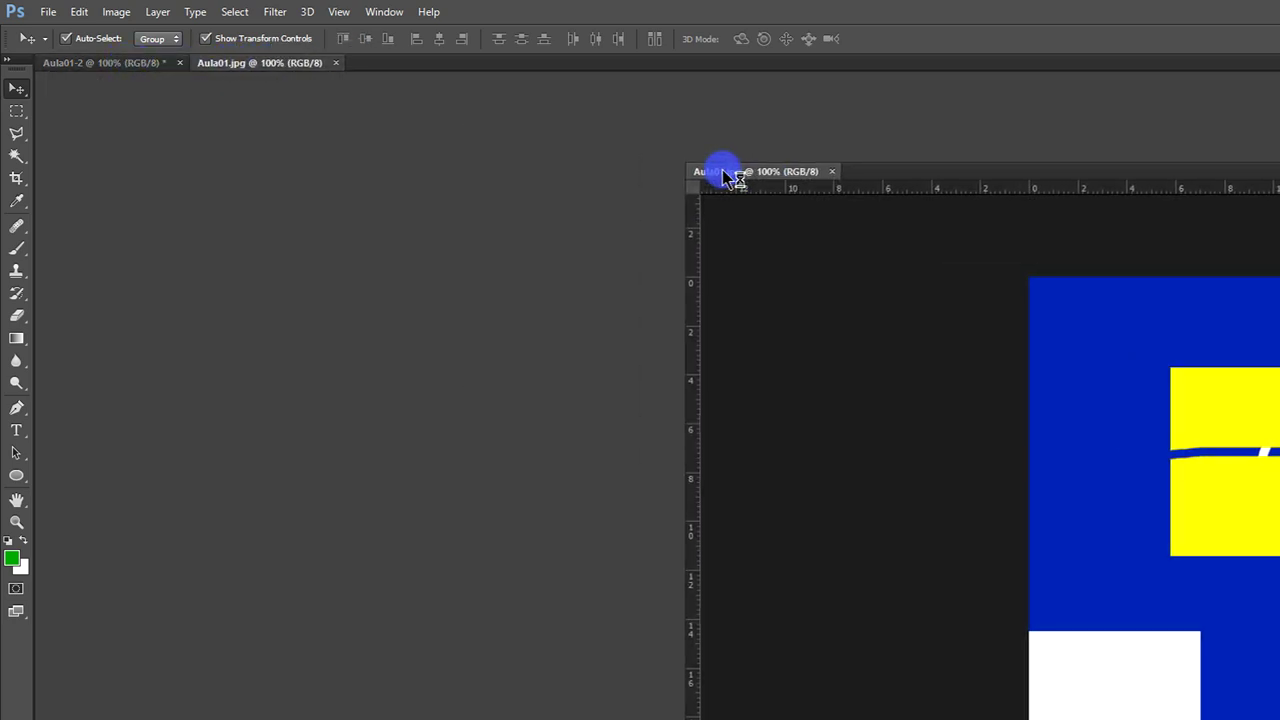
pyautogui.moveTo(943, 306); pyautogui.dragTo(597, 407)
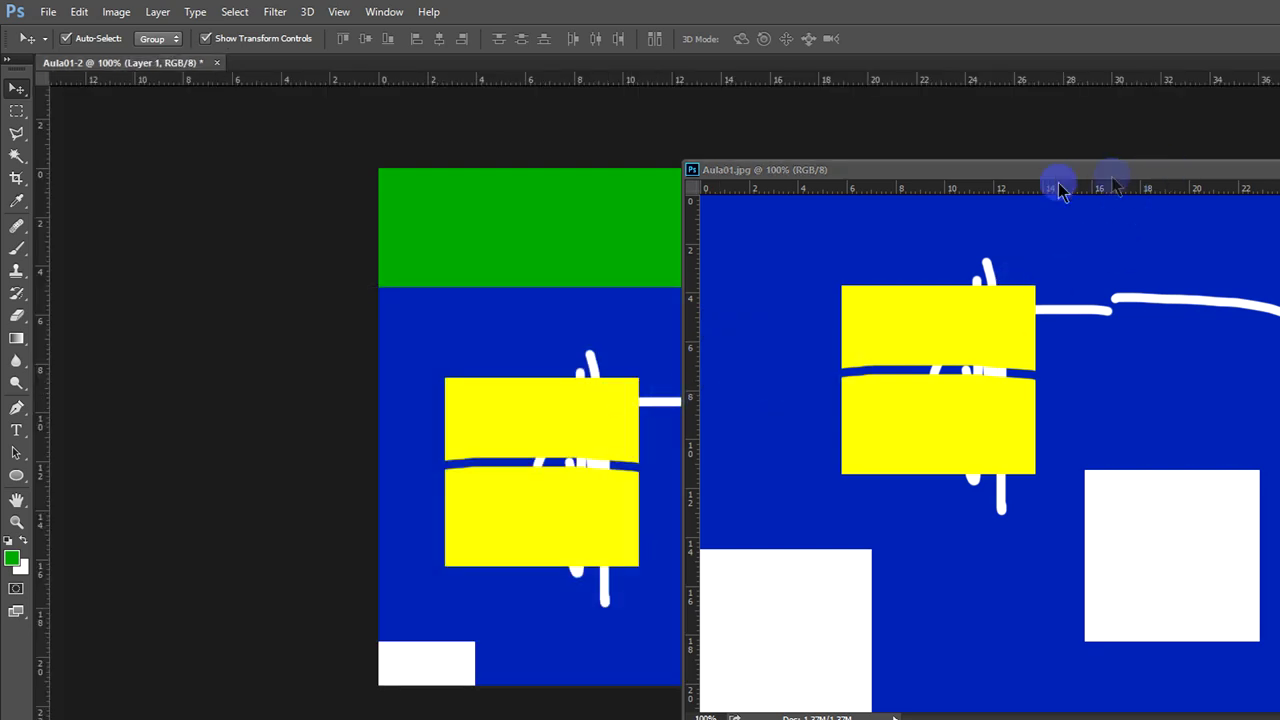
pyautogui.moveTo(1114, 177); pyautogui.dragTo(1172, 190)
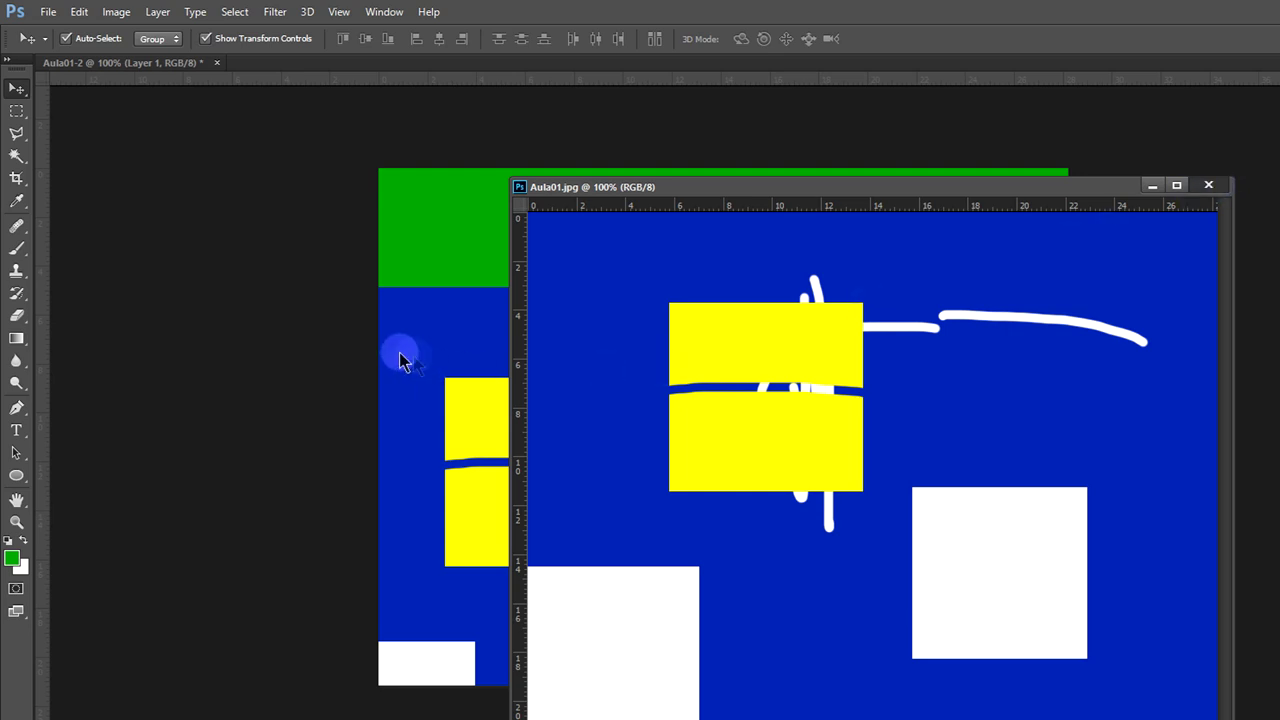
pyautogui.moveTo(413, 362); pyautogui.dragTo(414, 358)
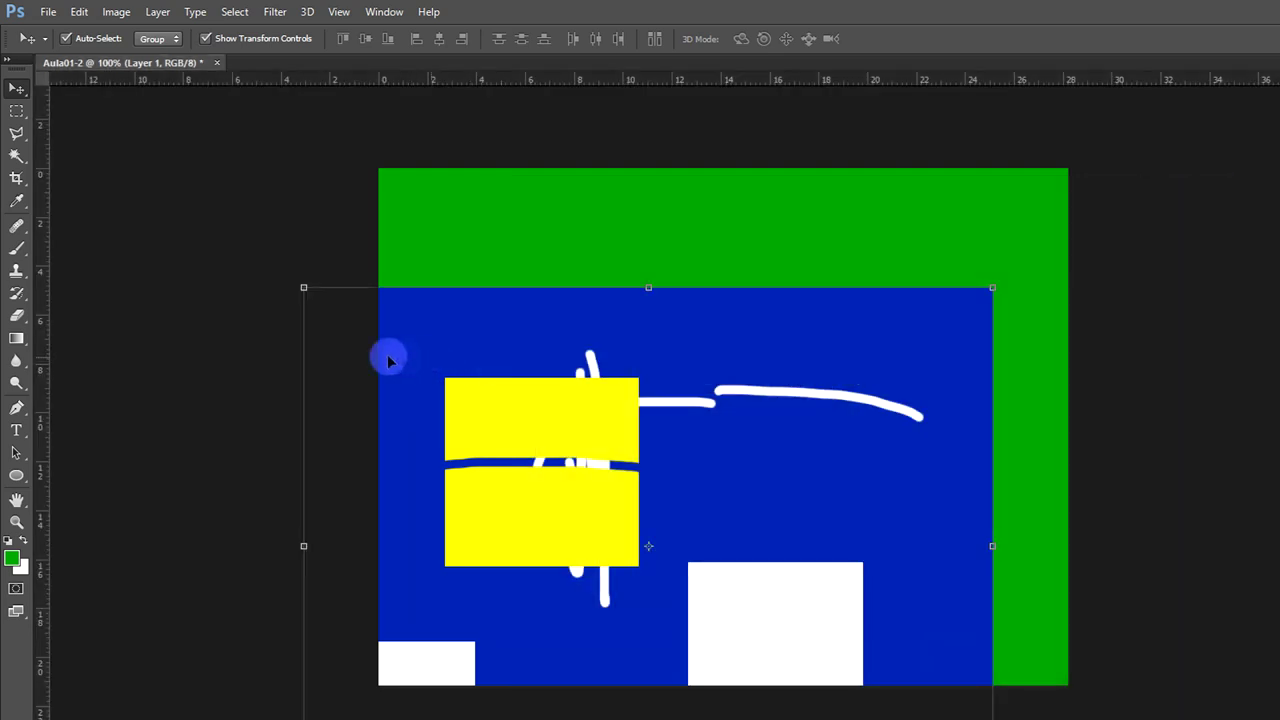
# Scale the new layer to about 32% and move it to the canvas's top-left
pyautogui.moveTo(302, 288); pyautogui.dragTo(438, 372)
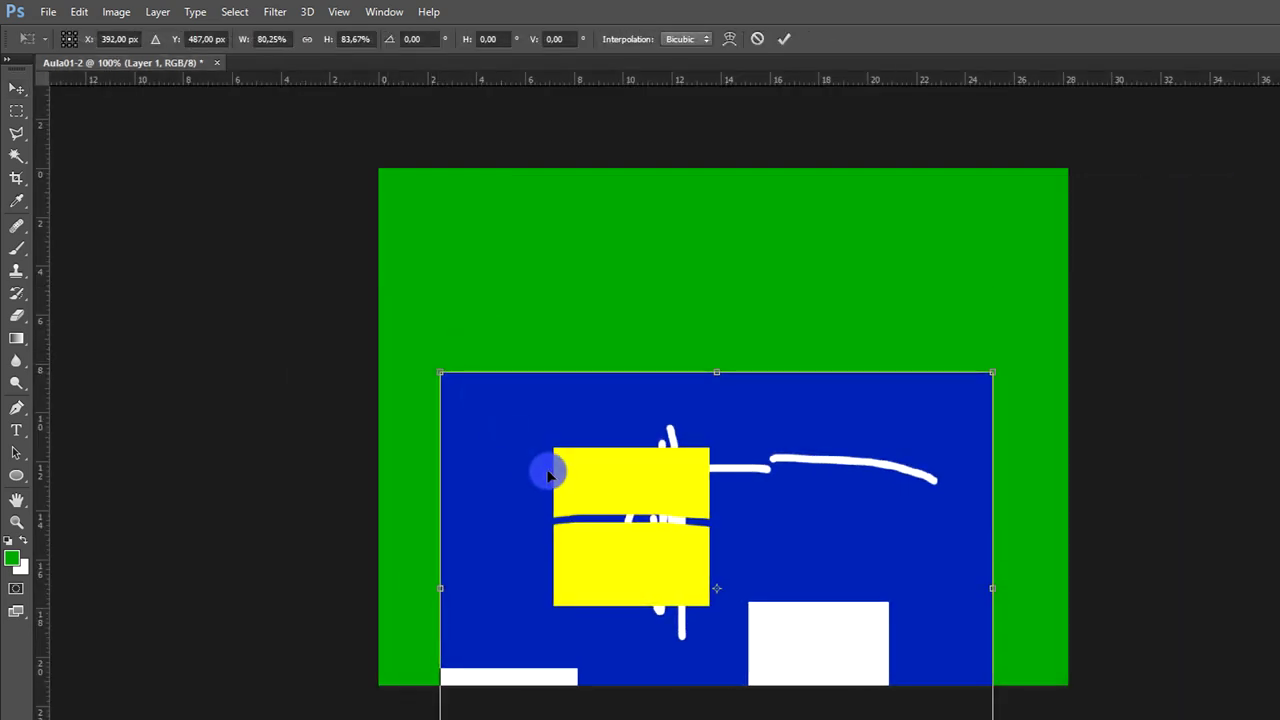
pyautogui.moveTo(543, 471); pyautogui.dragTo(506, 325)
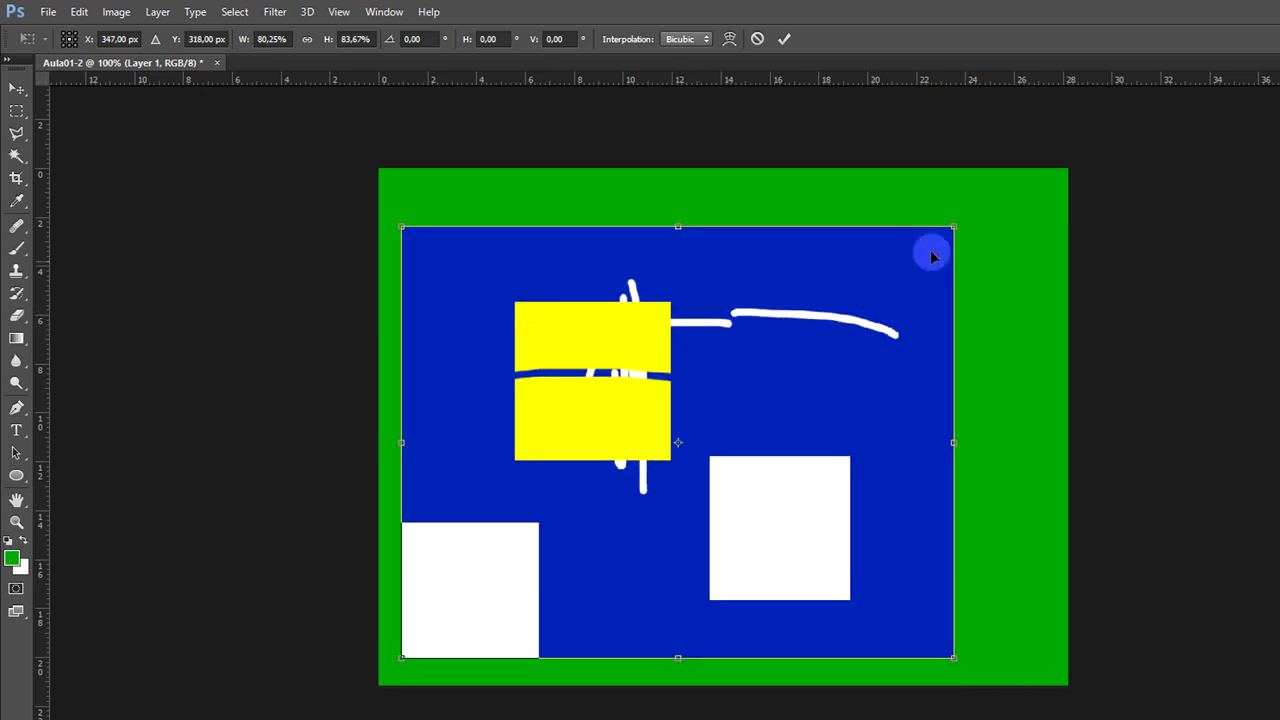
pyautogui.moveTo(955, 224); pyautogui.dragTo(622, 483)
pyautogui.moveTo(586, 543); pyautogui.dragTo(598, 253)
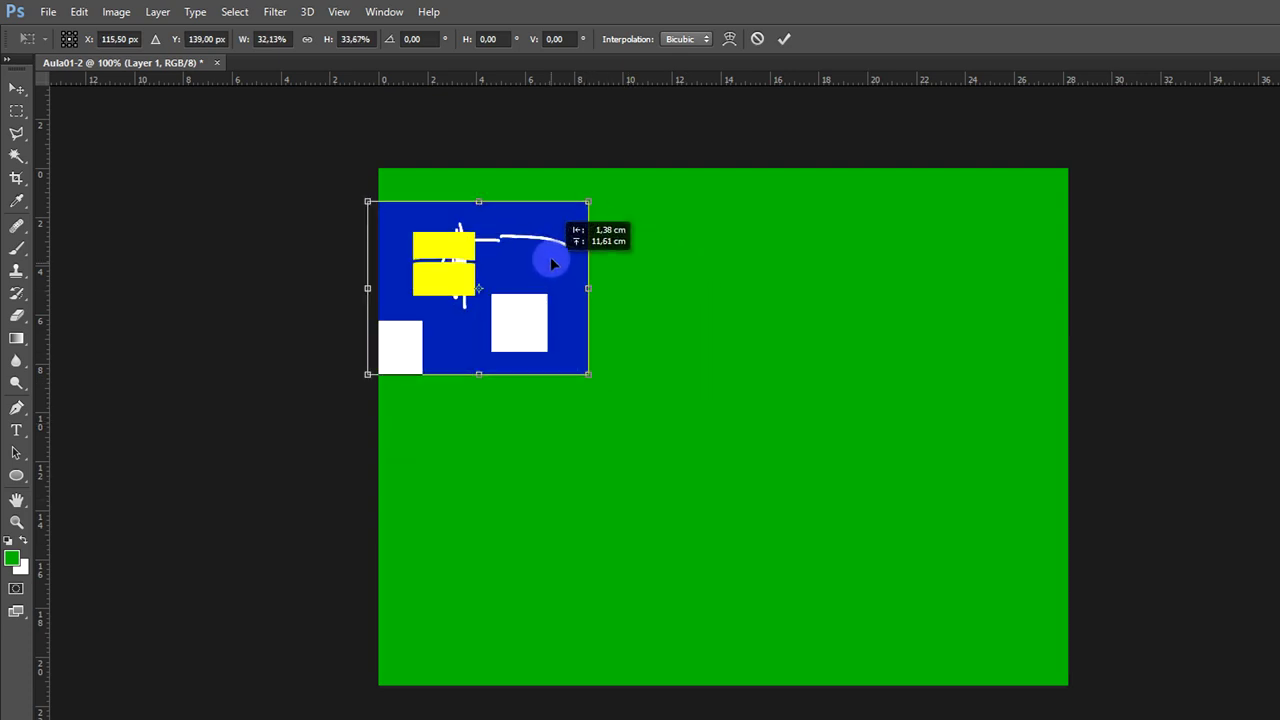
pyautogui.click(784, 39)
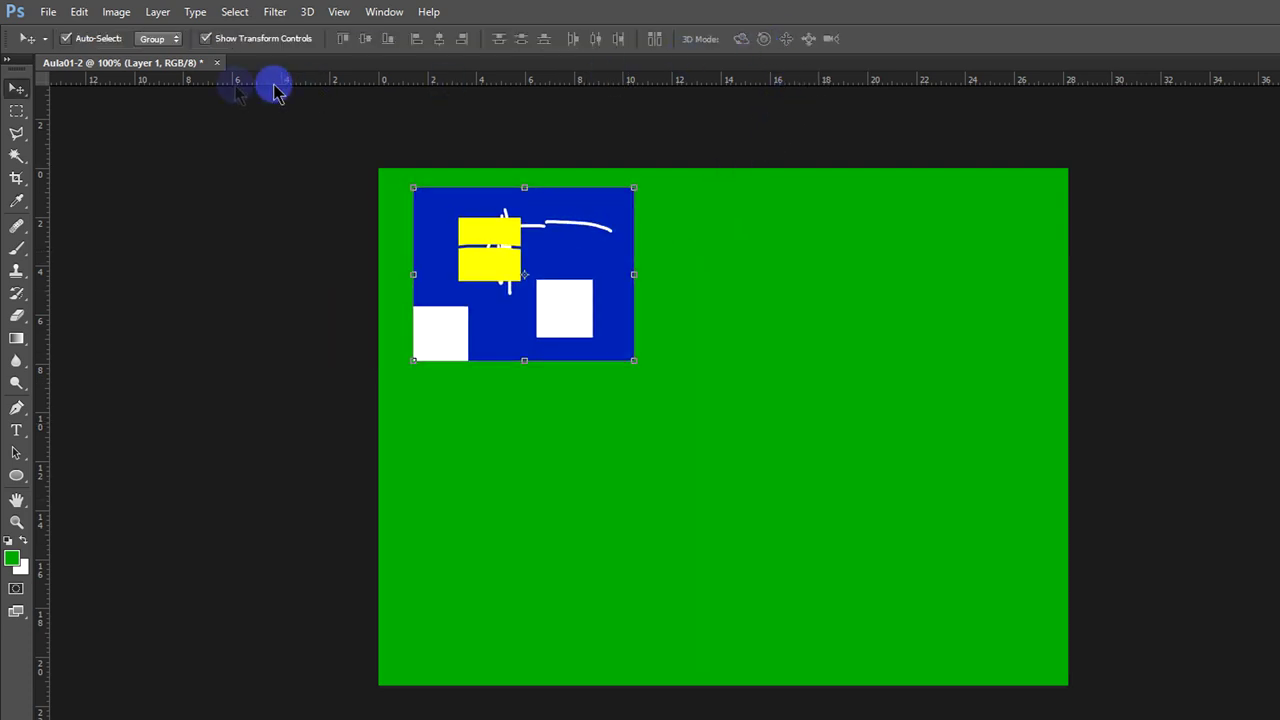
pyautogui.click(48, 11)
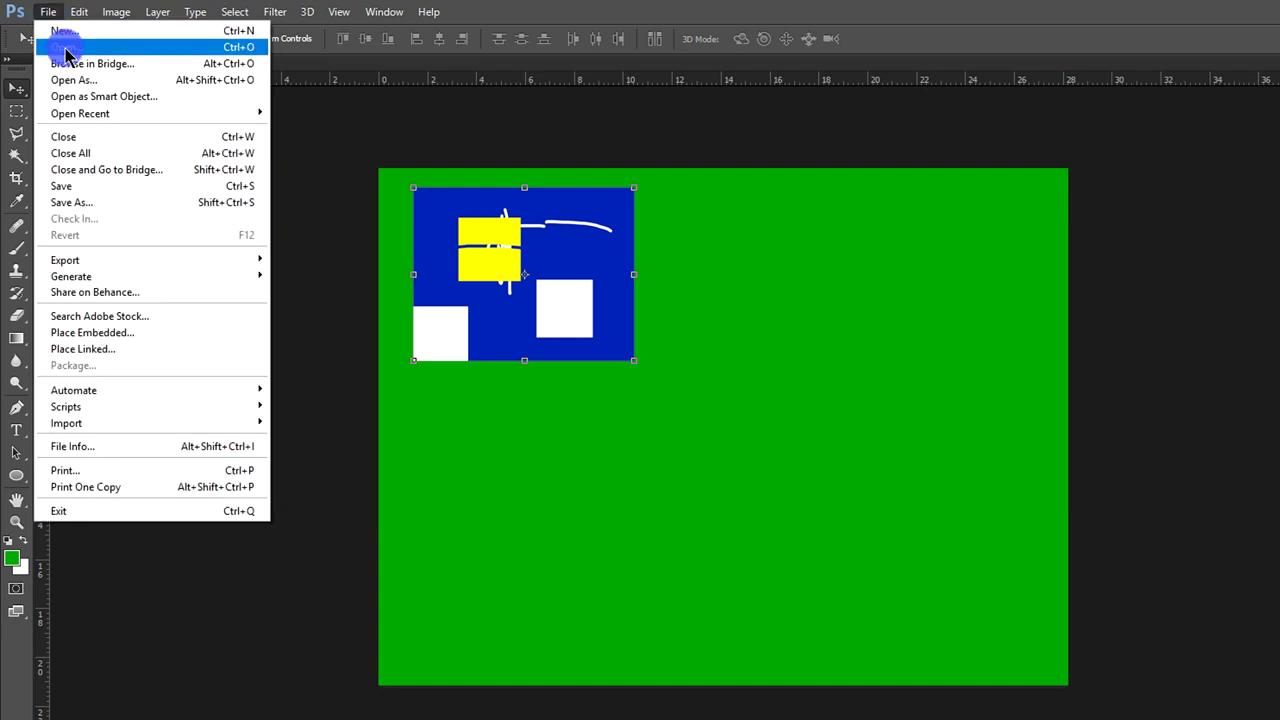
# Open Aula01.png, float its window, and drag the image into Aula01-2
pyautogui.click(48, 11)
pyautogui.click(299, 155)
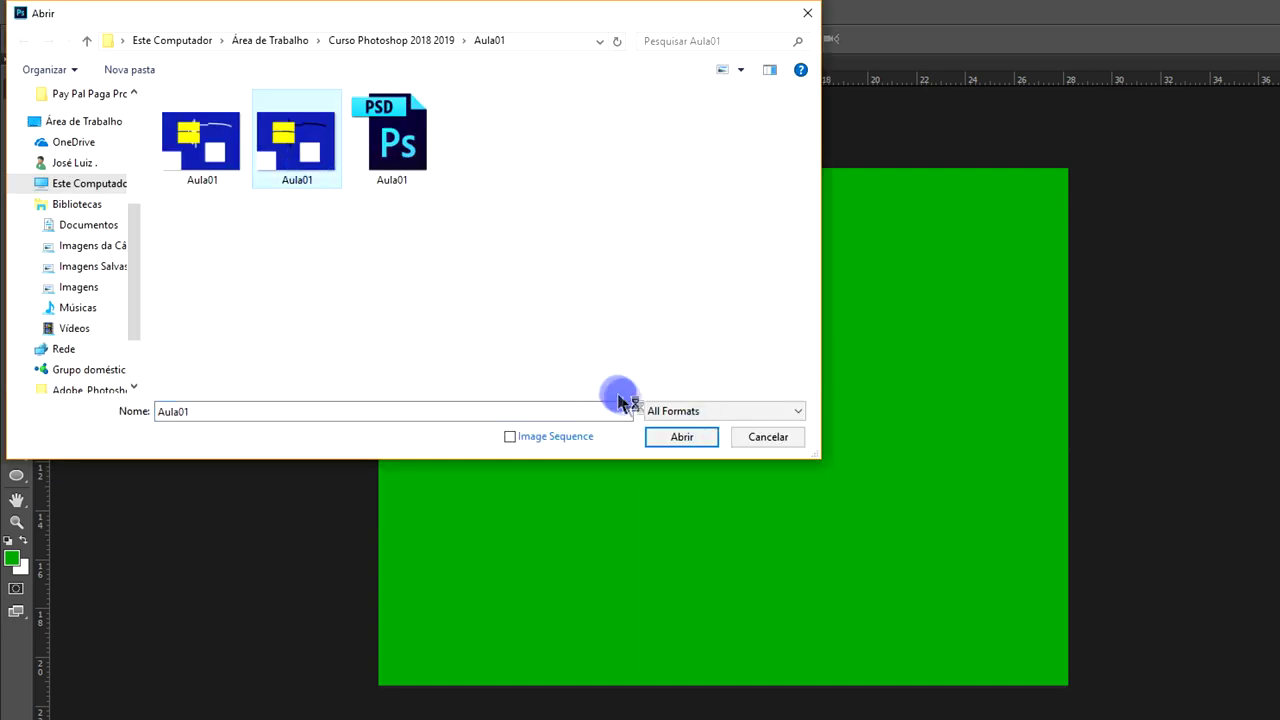
pyautogui.click(668, 440)
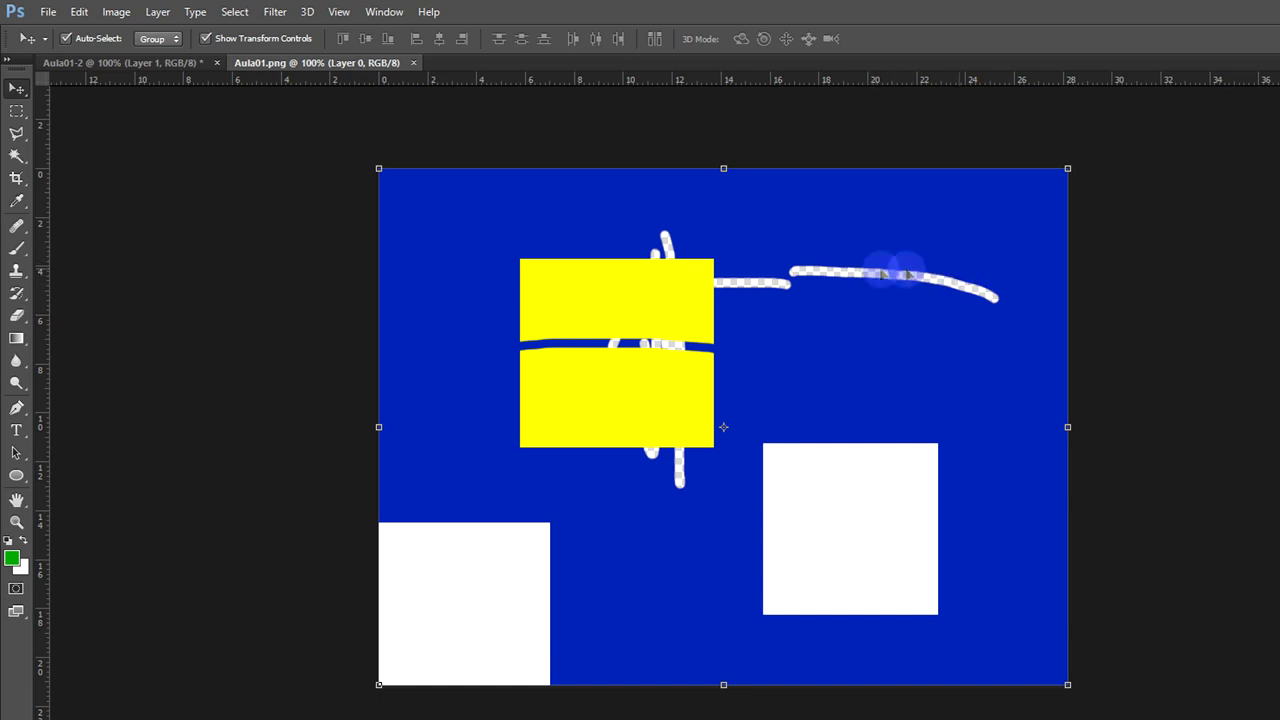
pyautogui.moveTo(349, 60)
pyautogui.mouseDown()
pyautogui.moveTo(655, 260)
pyautogui.moveTo(899, 236)
pyautogui.mouseUp()
pyautogui.moveTo(1123, 391)
pyautogui.mouseDown()
pyautogui.moveTo(905, 405)
pyautogui.moveTo(677, 466)
pyautogui.mouseUp()
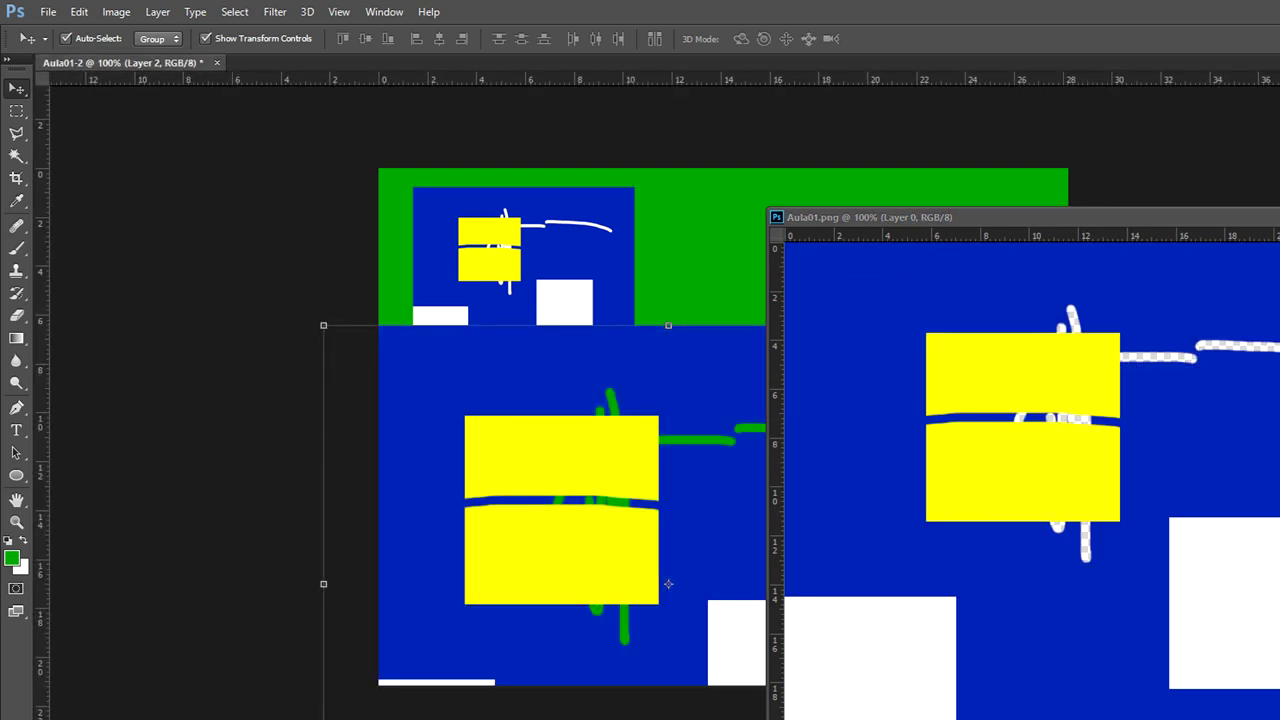
pyautogui.moveTo(886, 422)
pyautogui.mouseDown()
pyautogui.moveTo(766, 428)
pyautogui.moveTo(714, 380)
pyautogui.mouseUp()
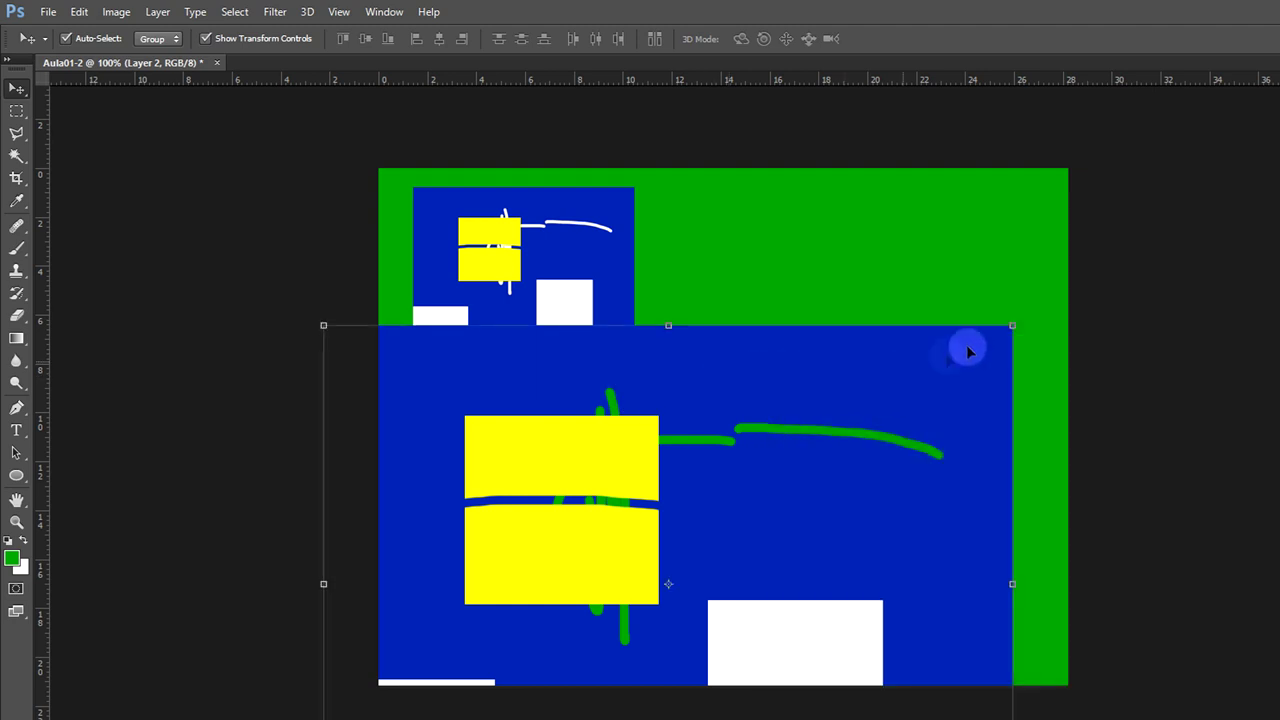
# Scale the PNG layer to about 46% and place it right of the first image
pyautogui.moveTo(1011, 329); pyautogui.dragTo(763, 494)
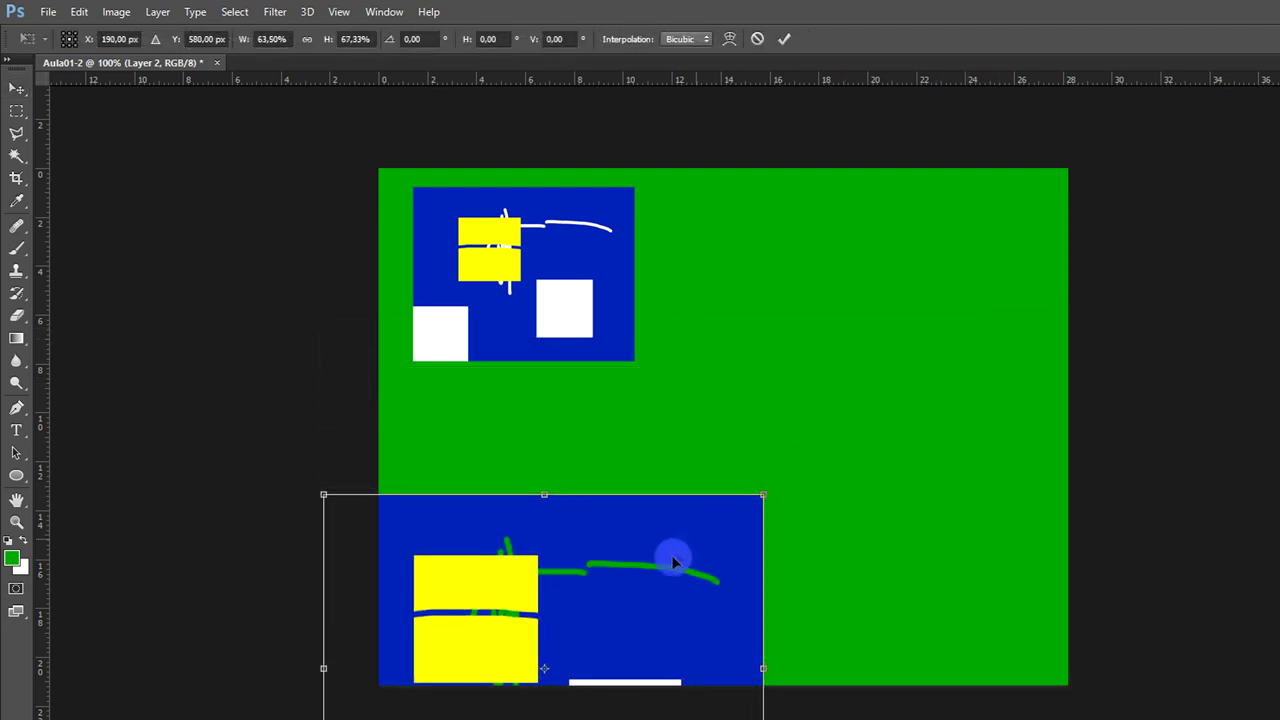
pyautogui.moveTo(674, 557)
pyautogui.mouseDown()
pyautogui.moveTo(776, 447)
pyautogui.moveTo(436, 262)
pyautogui.moveTo(371, 269)
pyautogui.moveTo(386, 354)
pyautogui.moveTo(414, 278)
pyautogui.moveTo(652, 316)
pyautogui.mouseUp()
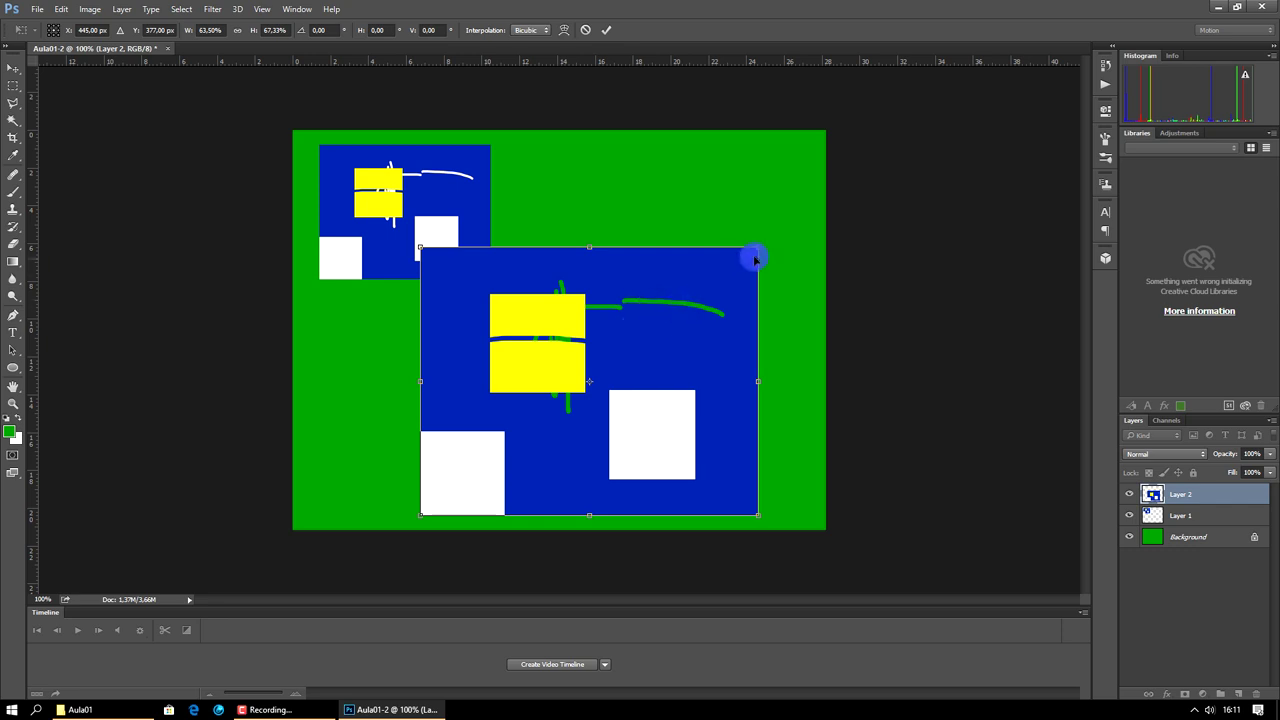
pyautogui.moveTo(758, 246); pyautogui.dragTo(666, 320)
pyautogui.moveTo(614, 360); pyautogui.dragTo(714, 220)
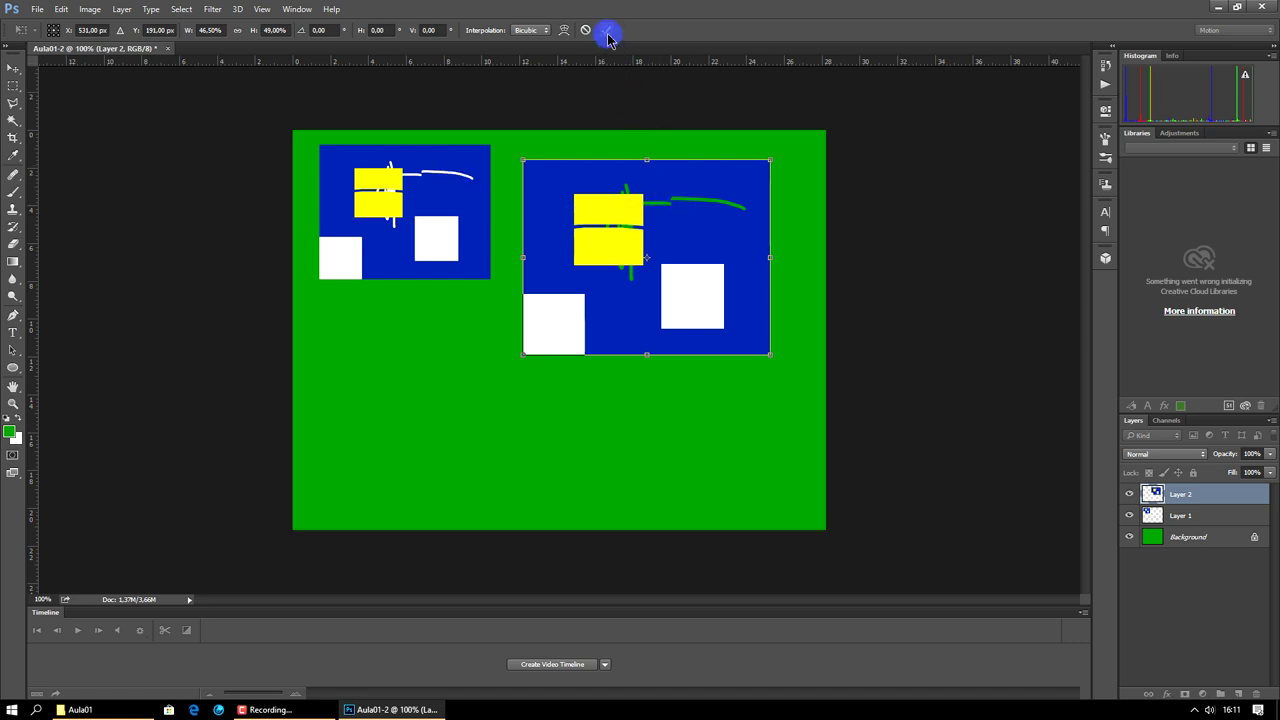
pyautogui.click(606, 30)
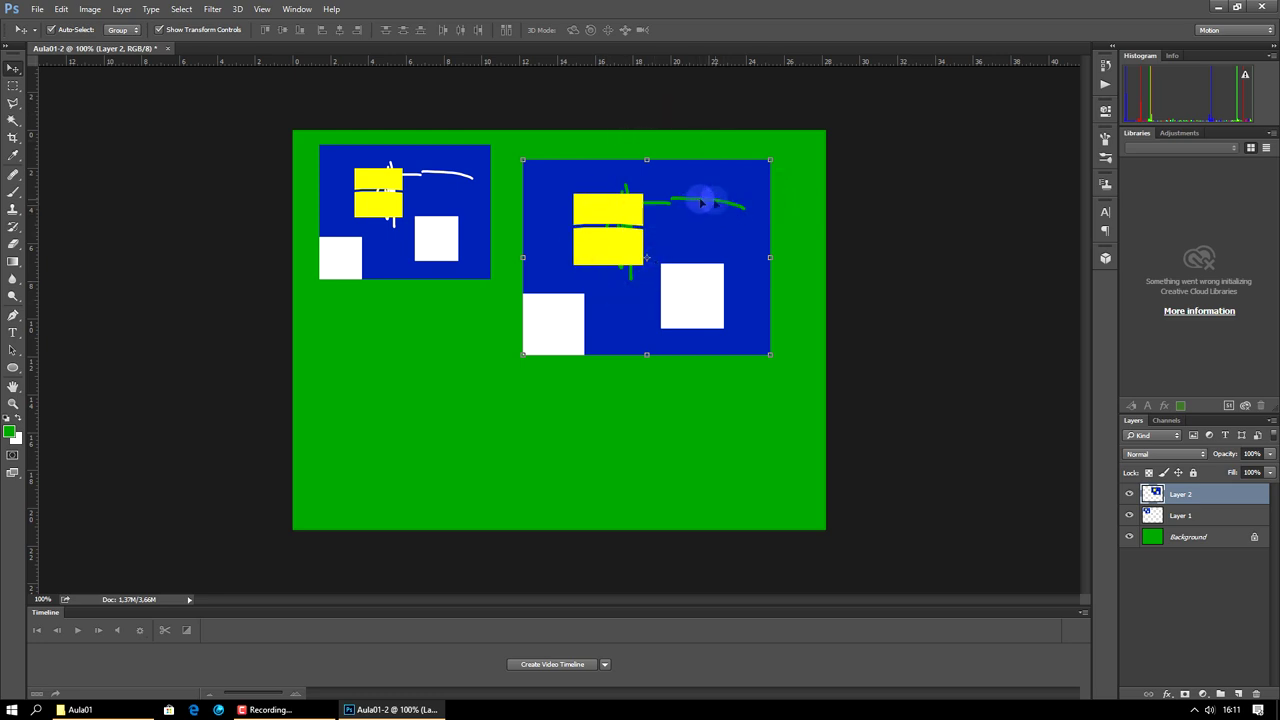
# Save the composition as the Photoshop file Aula01-2.psd, then nudge the second image lower
pyautogui.click(37, 11)
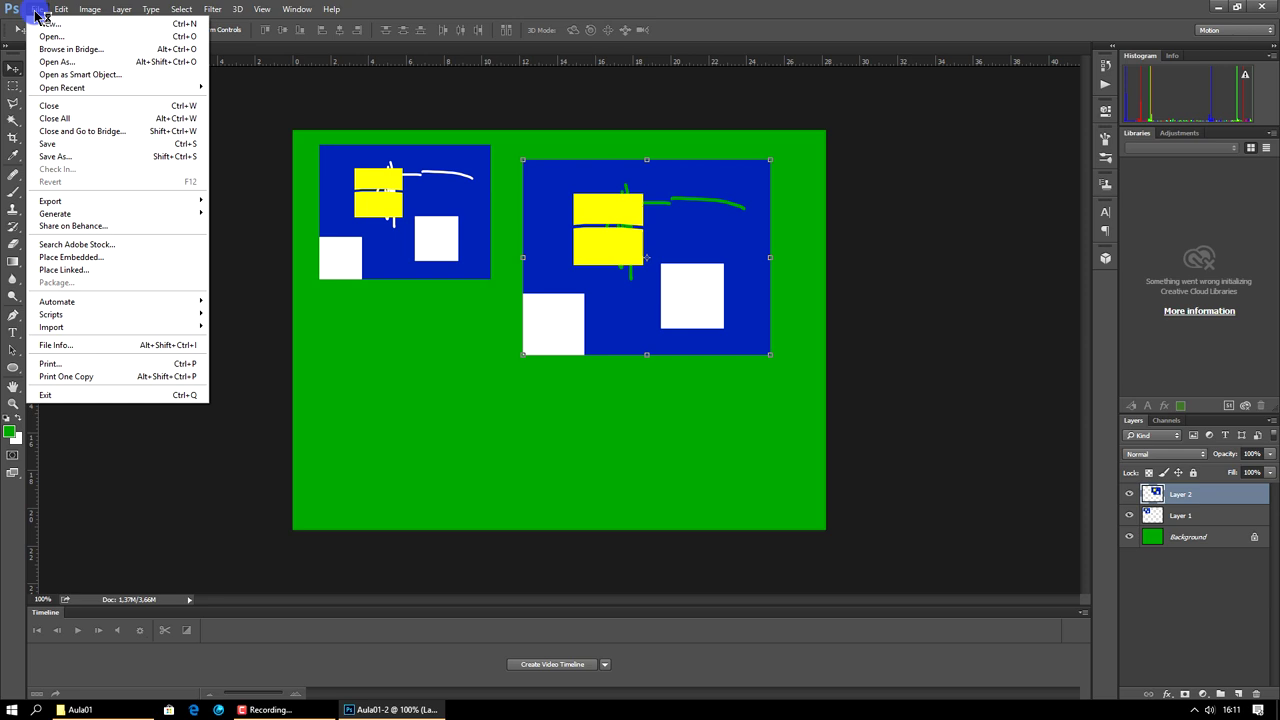
pyautogui.click(66, 145)
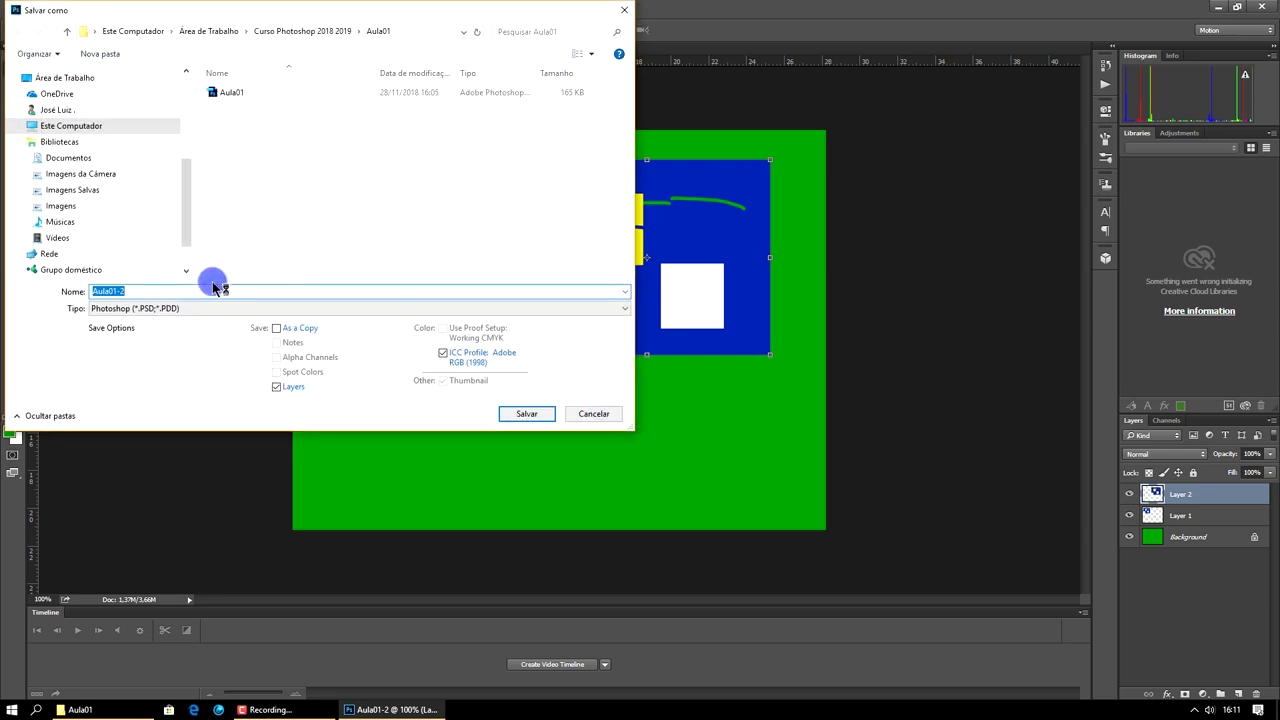
pyautogui.click(521, 413)
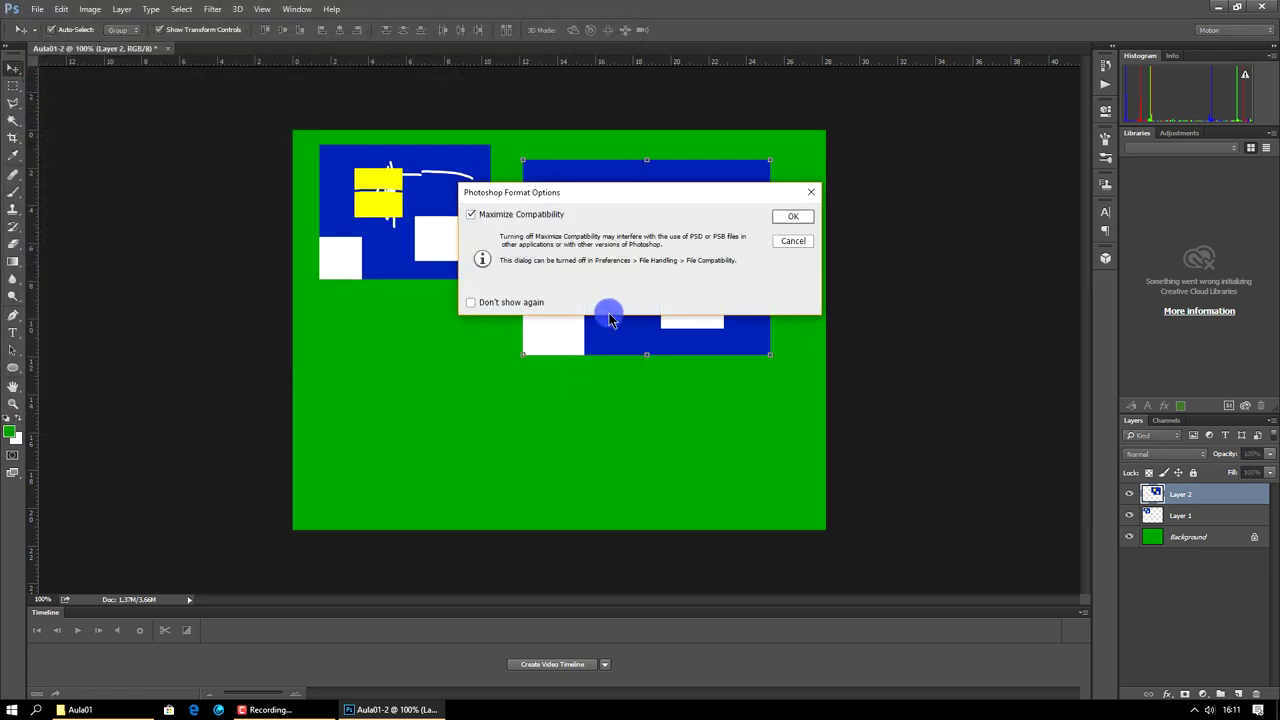
pyautogui.click(792, 215)
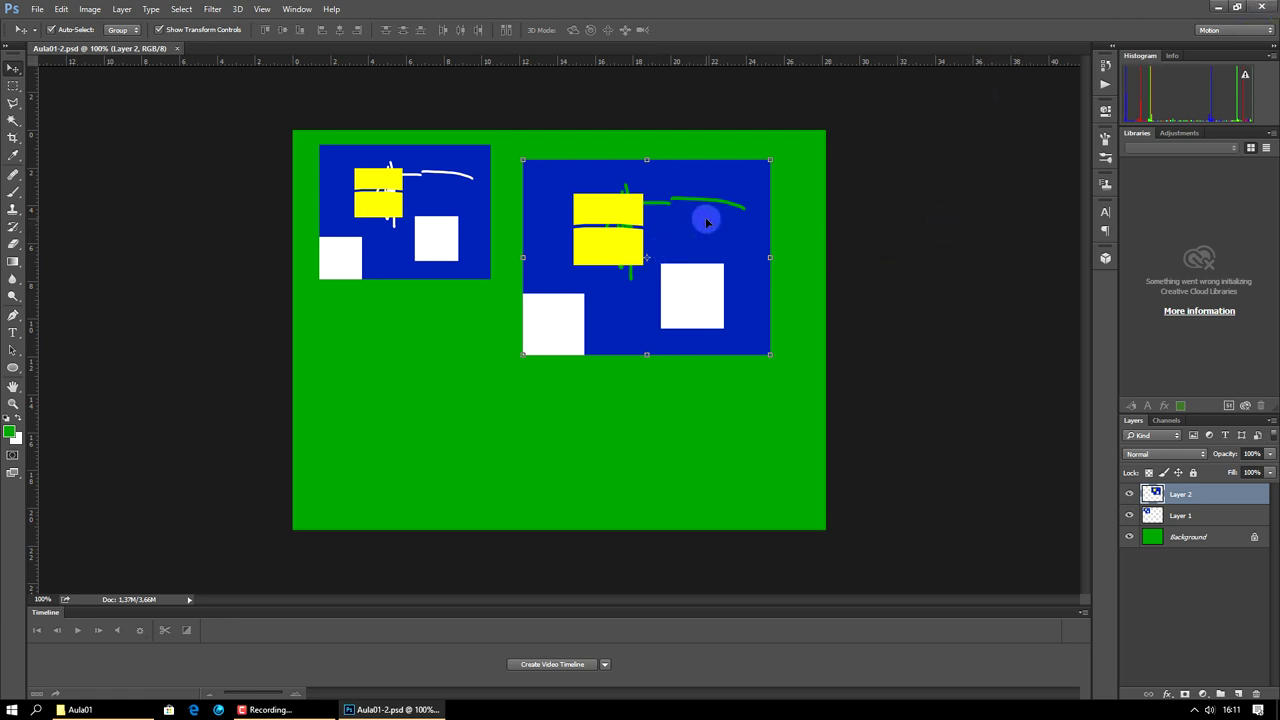
pyautogui.moveTo(706, 214); pyautogui.dragTo(696, 296)
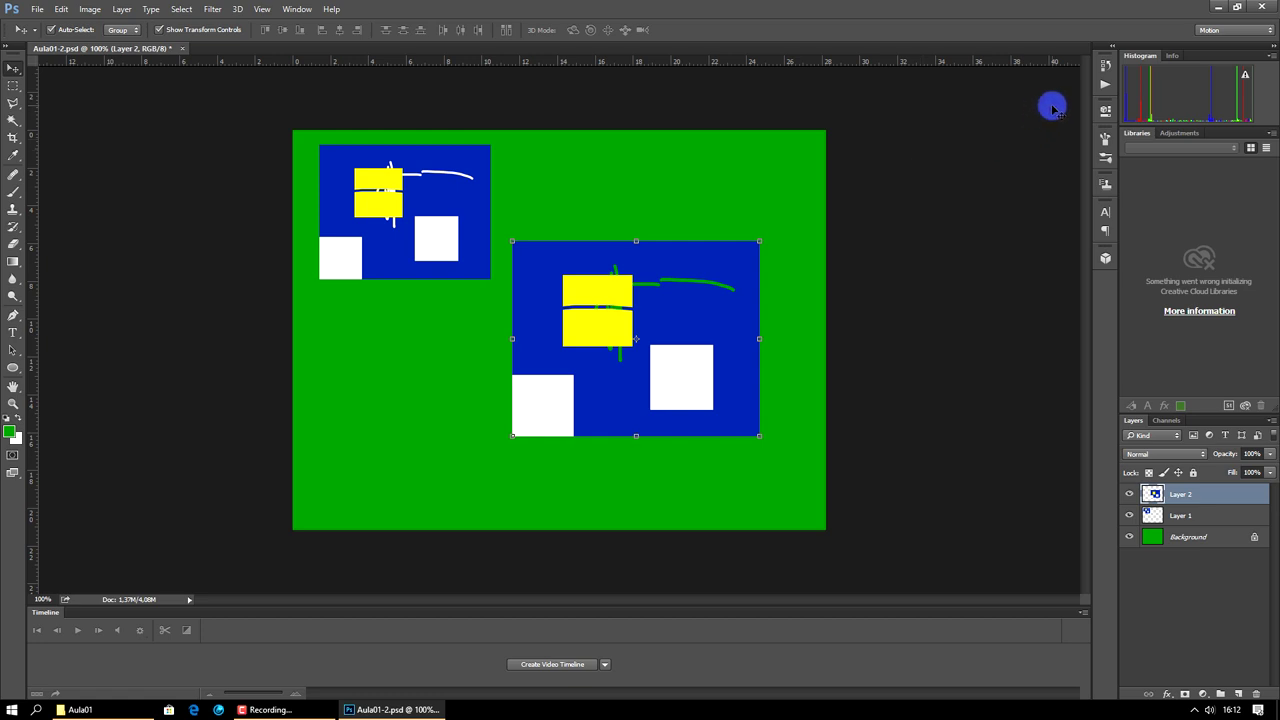
# Quit Photoshop without saving, discarding the later shift of Layer 2 so Aula01-2.psd stays as saved
pyautogui.click(1266, 10)
pyautogui.click(651, 272)
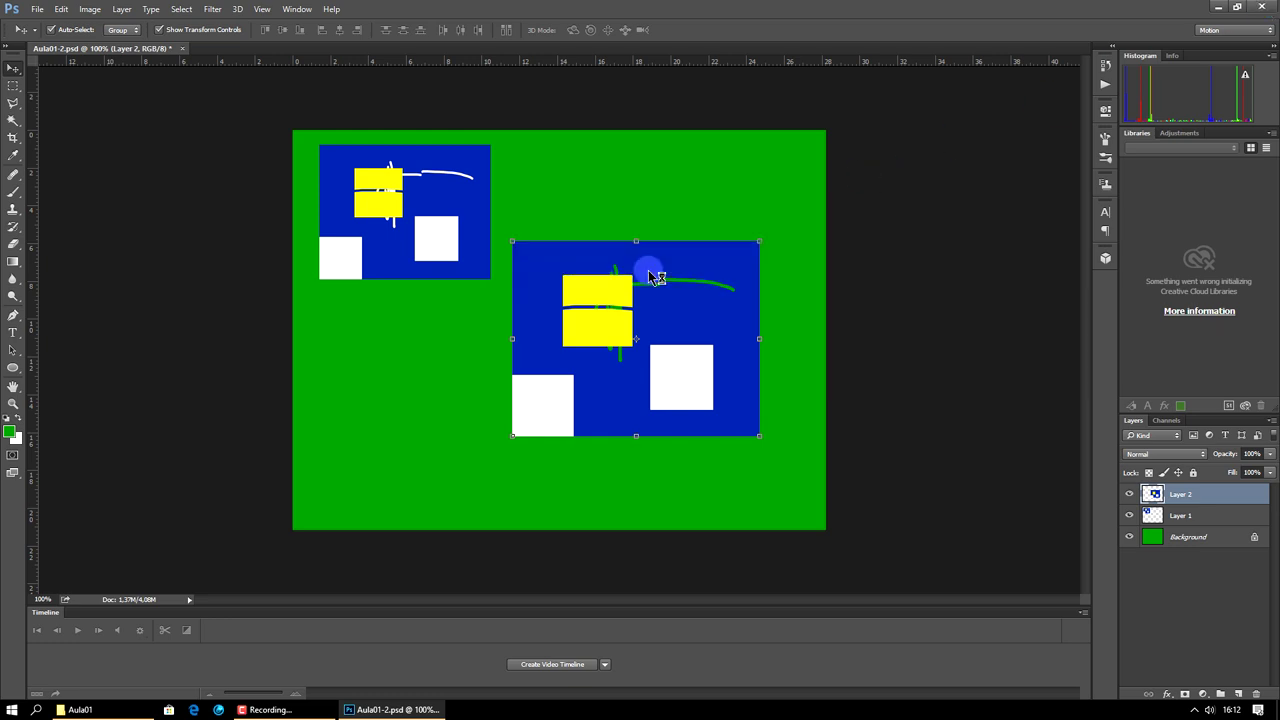